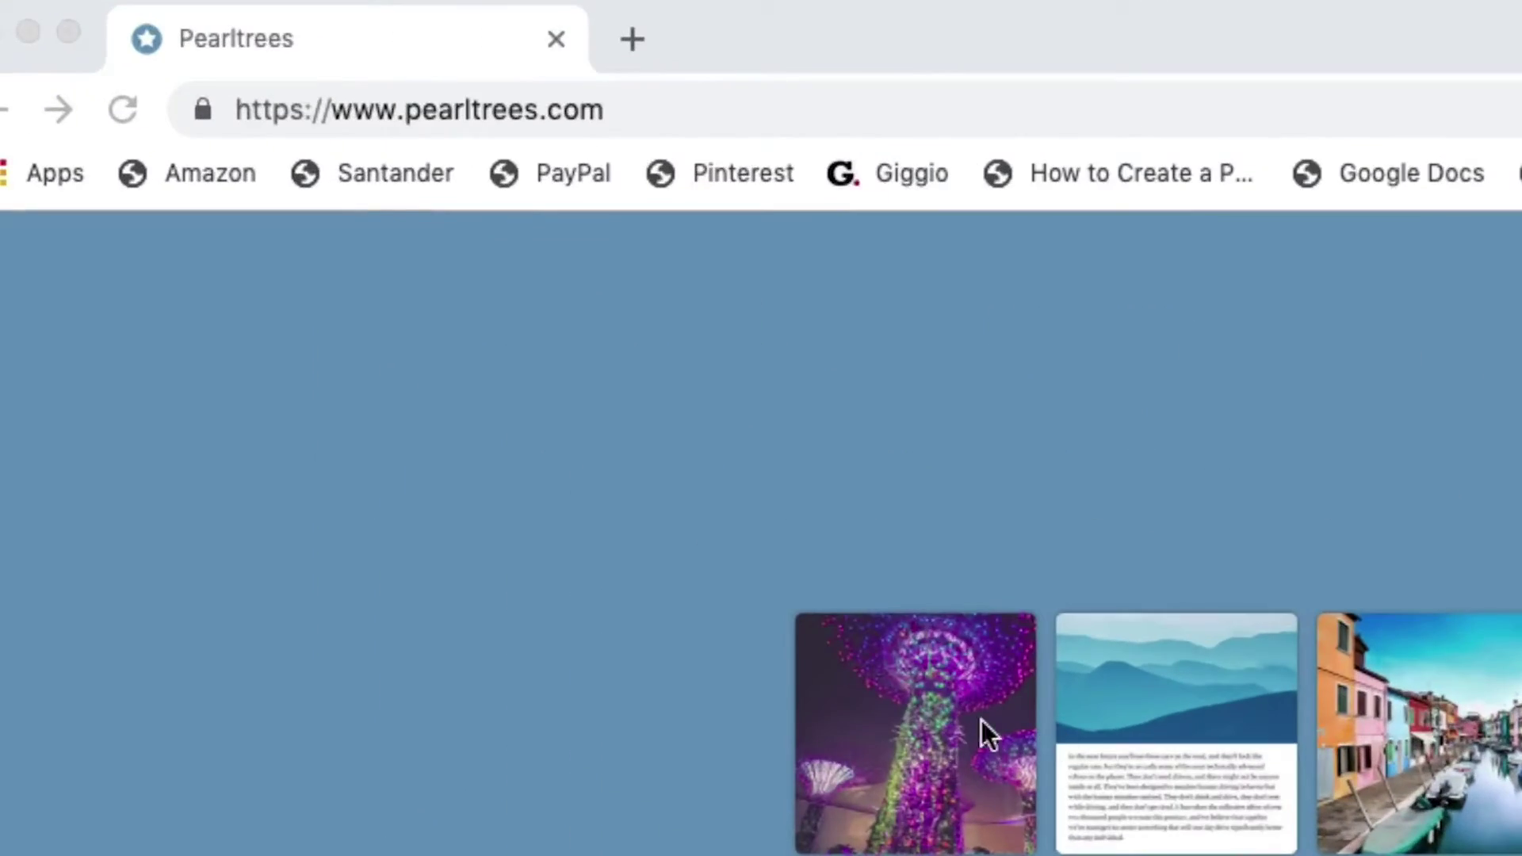
Finish sign-up and add the Pearltrees web clipper extension to Chrome
{"action": "left_click", "coordinate": [951, 749]}
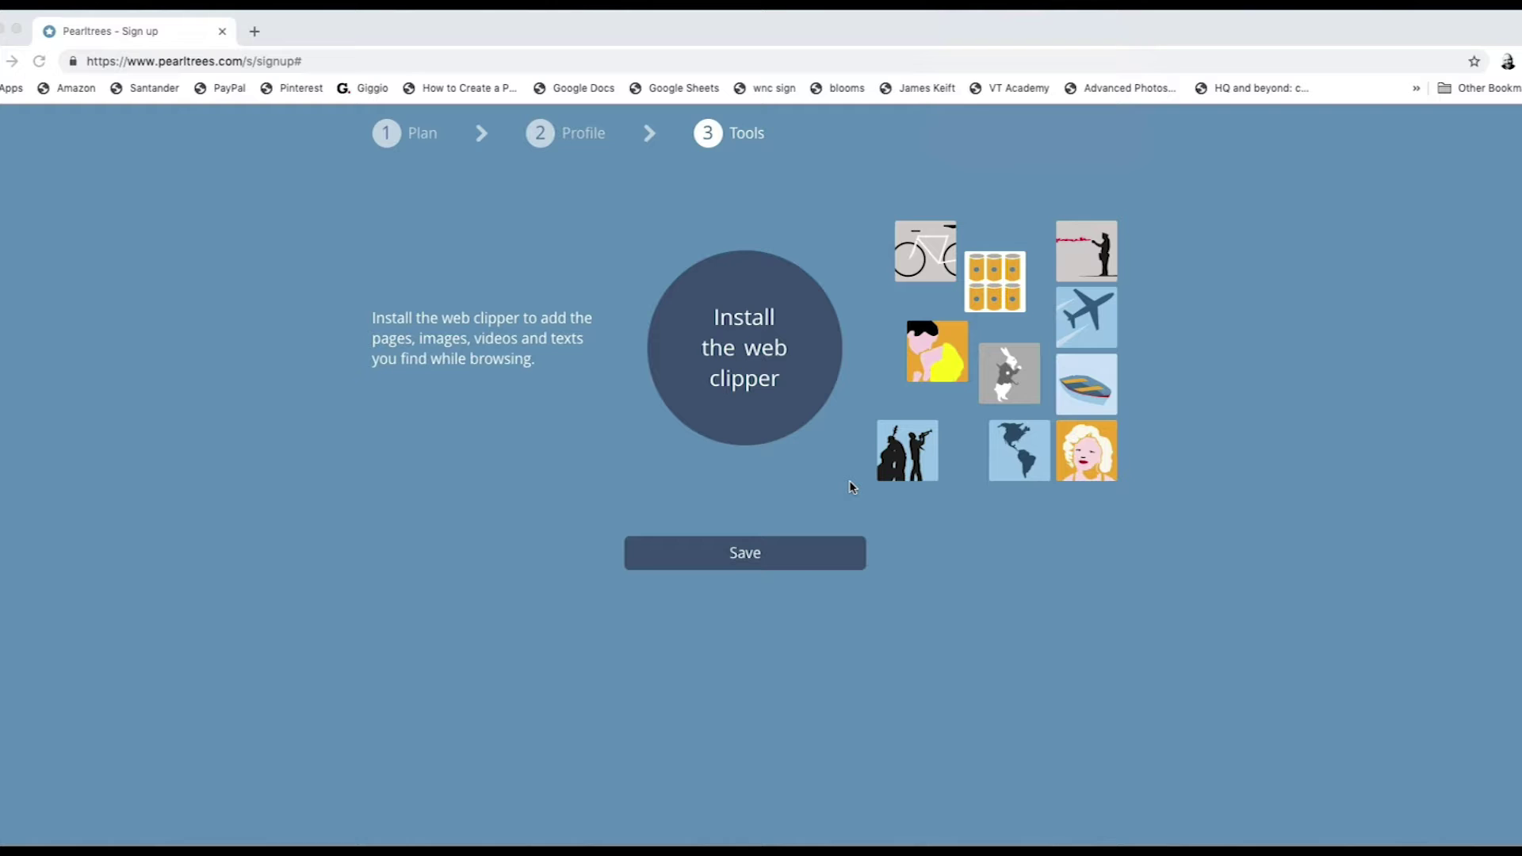
{"action": "left_click", "coordinate": [761, 357]}
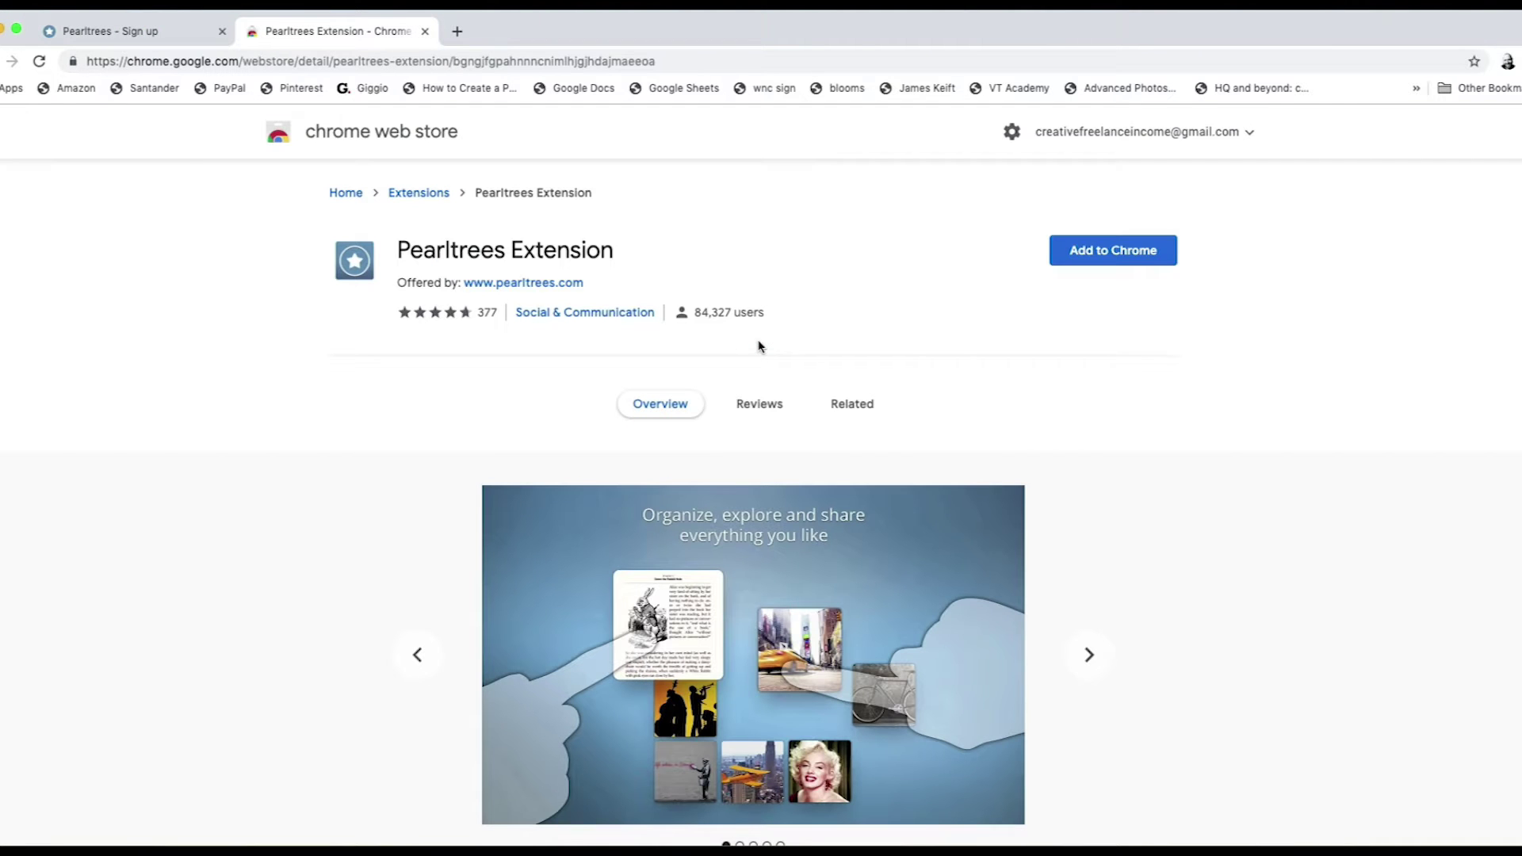
{"action": "left_click", "coordinate": [1133, 248]}
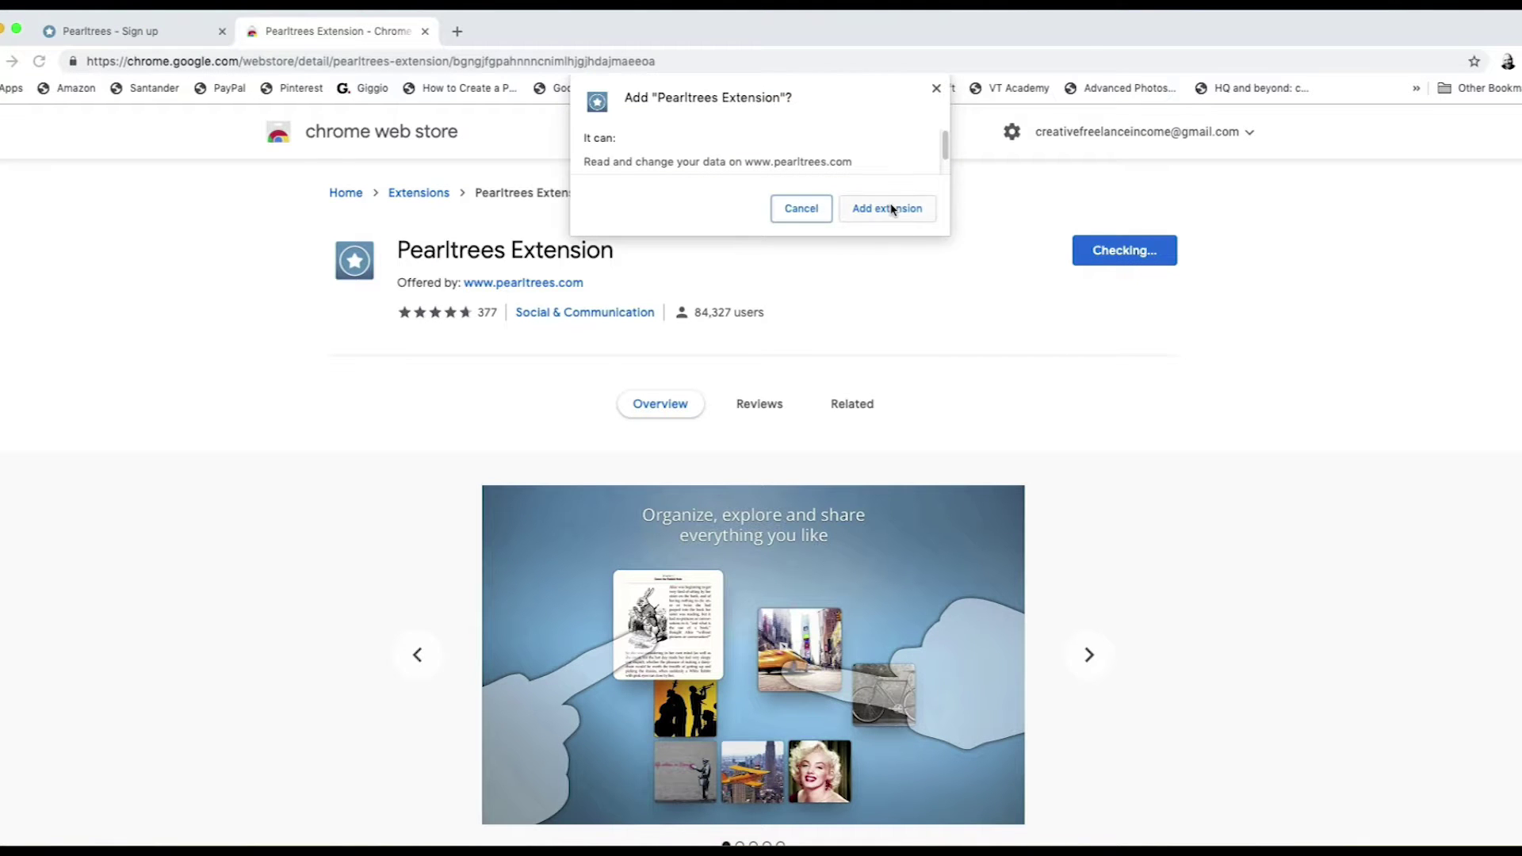
{"action": "left_click", "coordinate": [891, 207]}
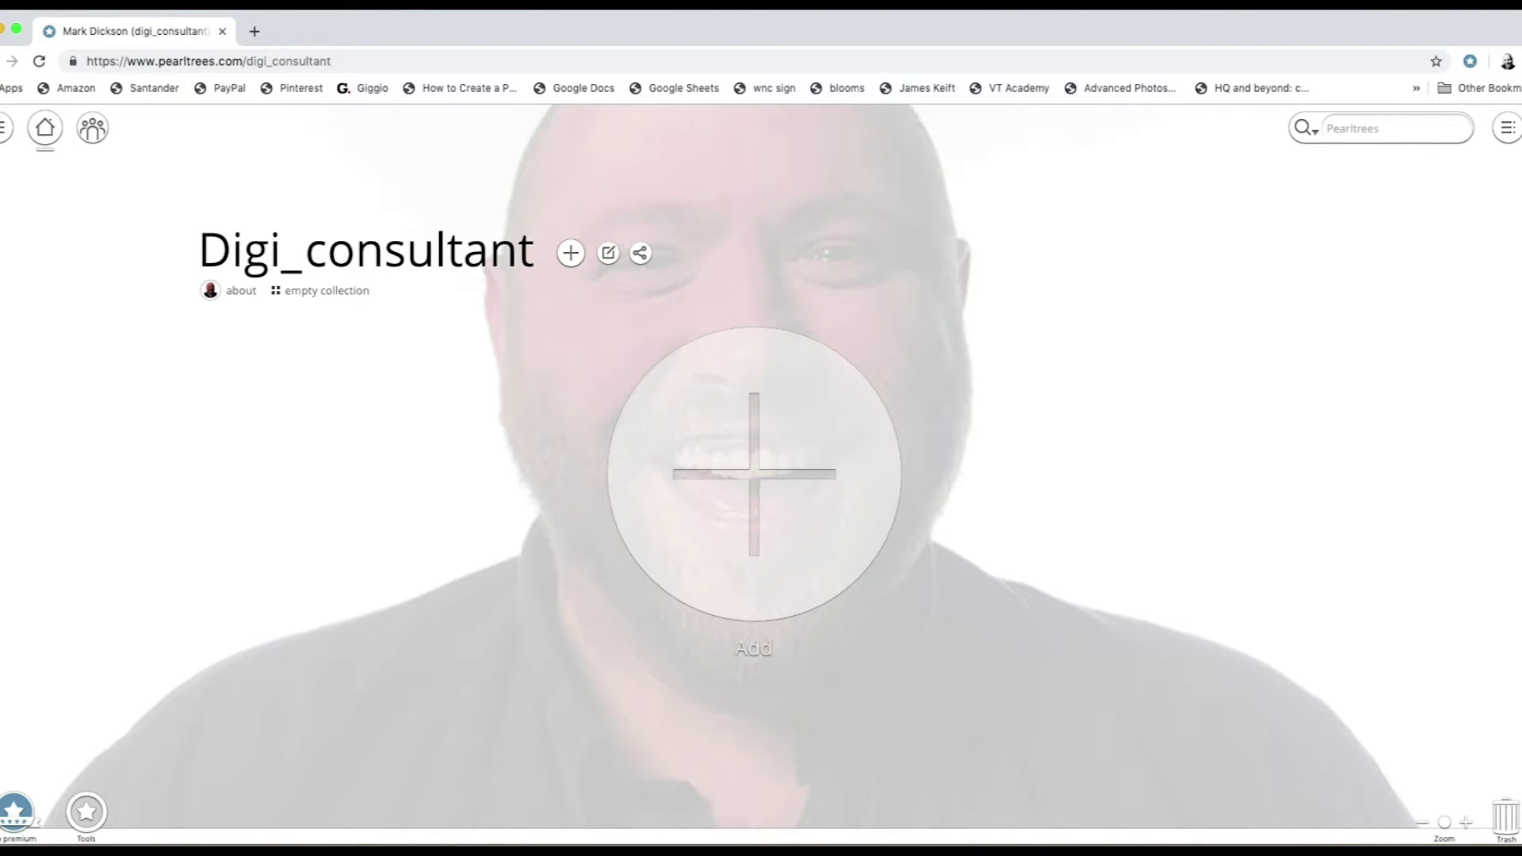
Start a new collection titled Level 4 HNC in Construction Site Supervision with a short editorial
{"action": "left_click", "coordinate": [742, 475]}
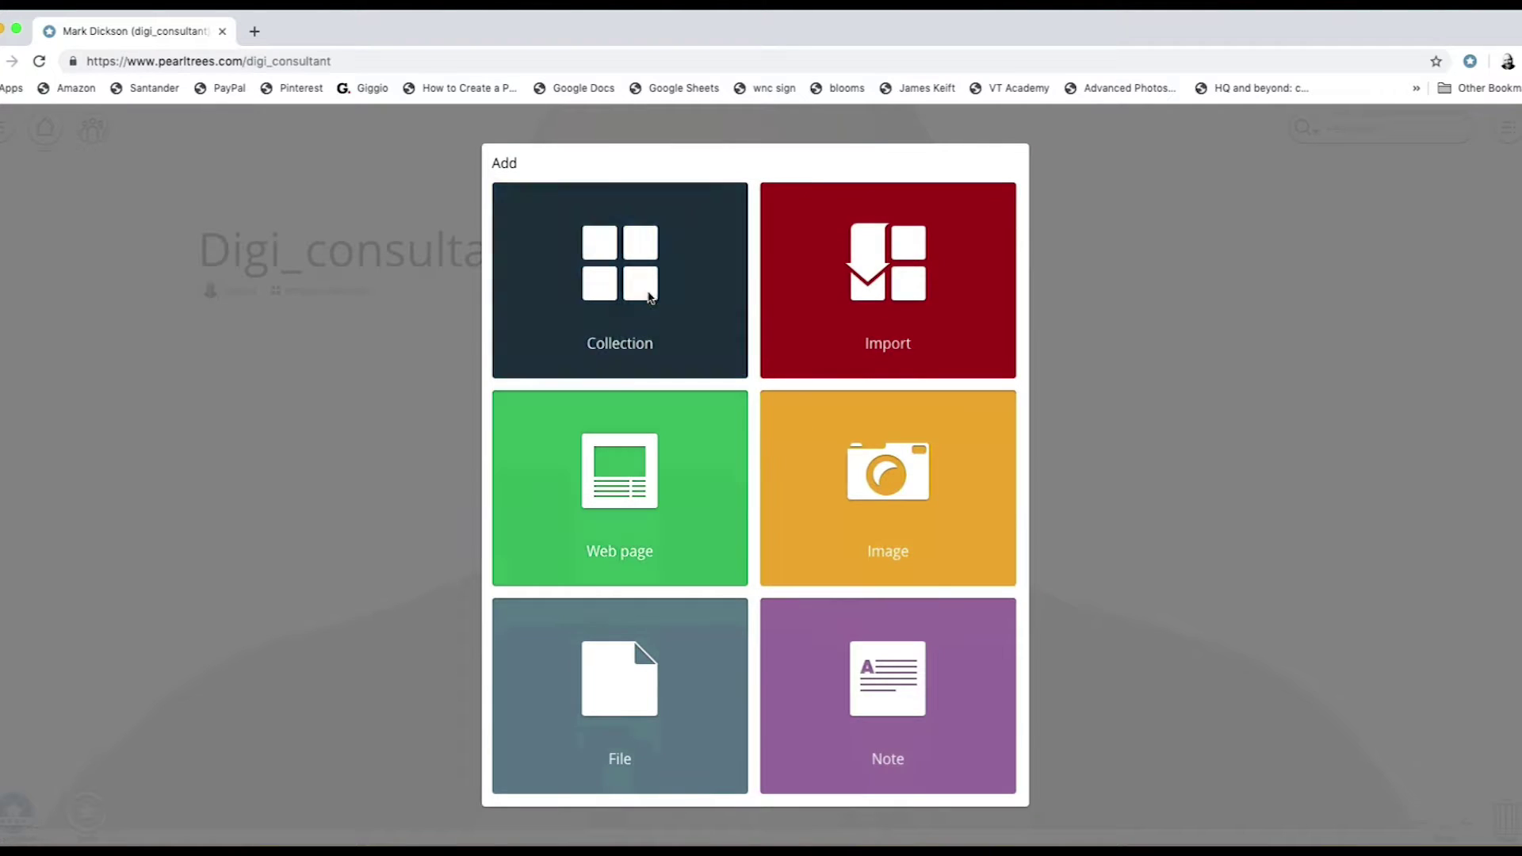
{"action": "left_click", "coordinate": [646, 296]}
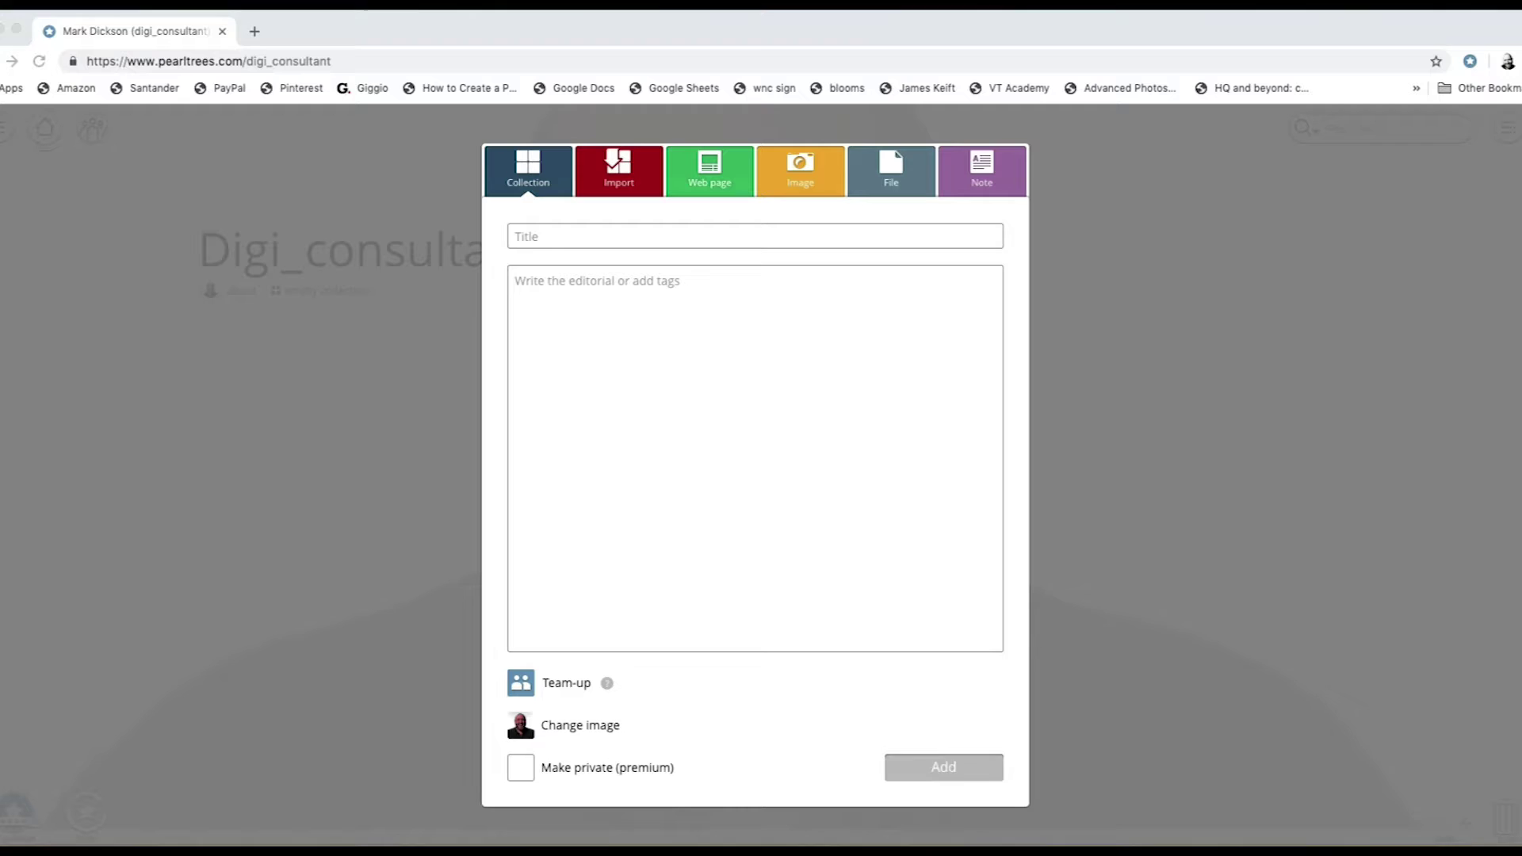
{"action": "type", "text": "Level 4 HNC in Construction Site Supervision"}
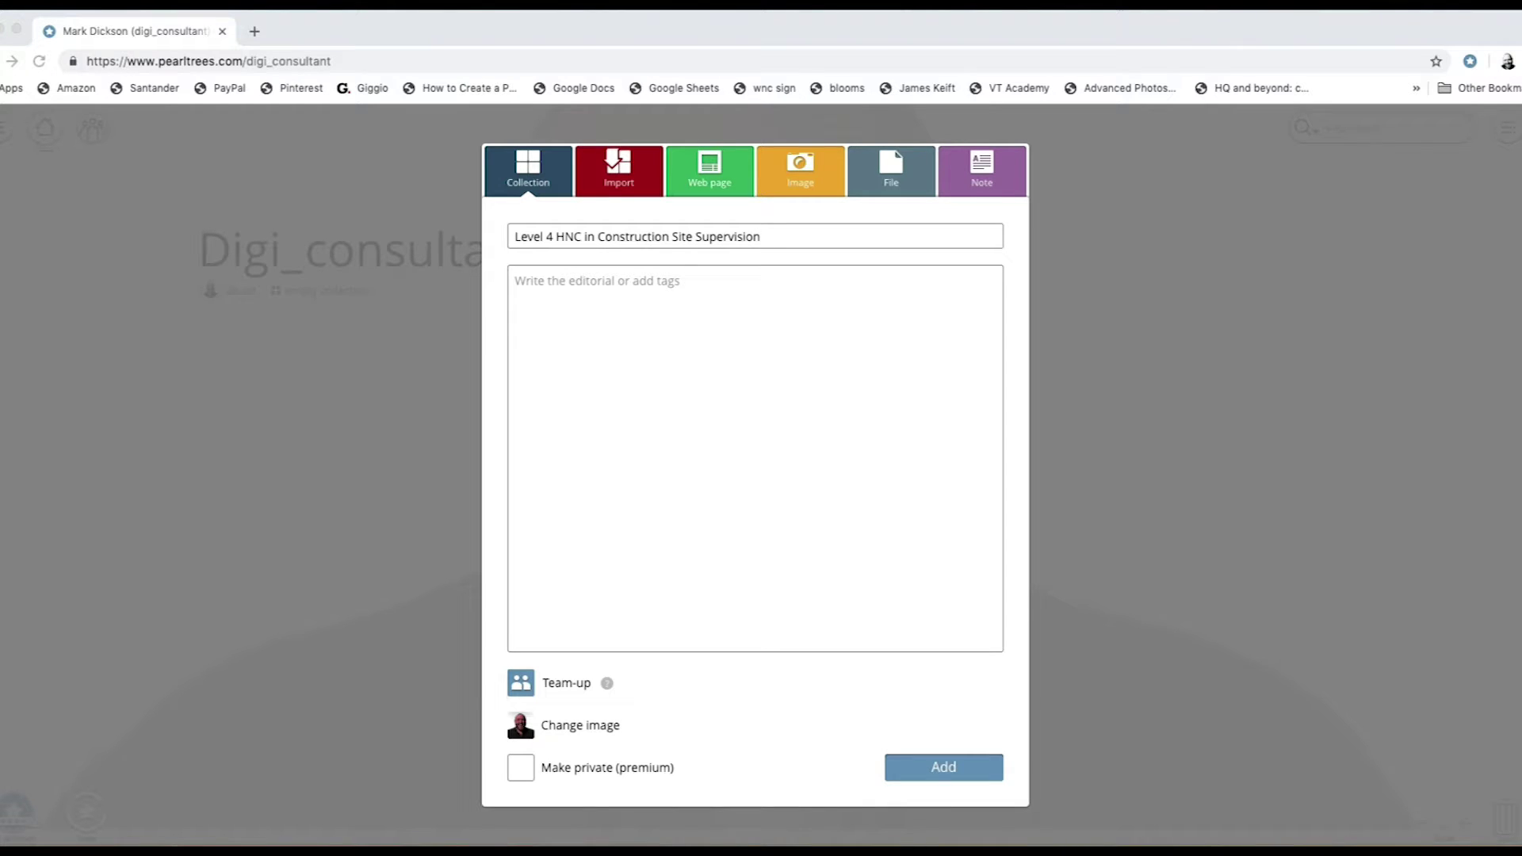
{"action": "left_click", "coordinate": [544, 288]}
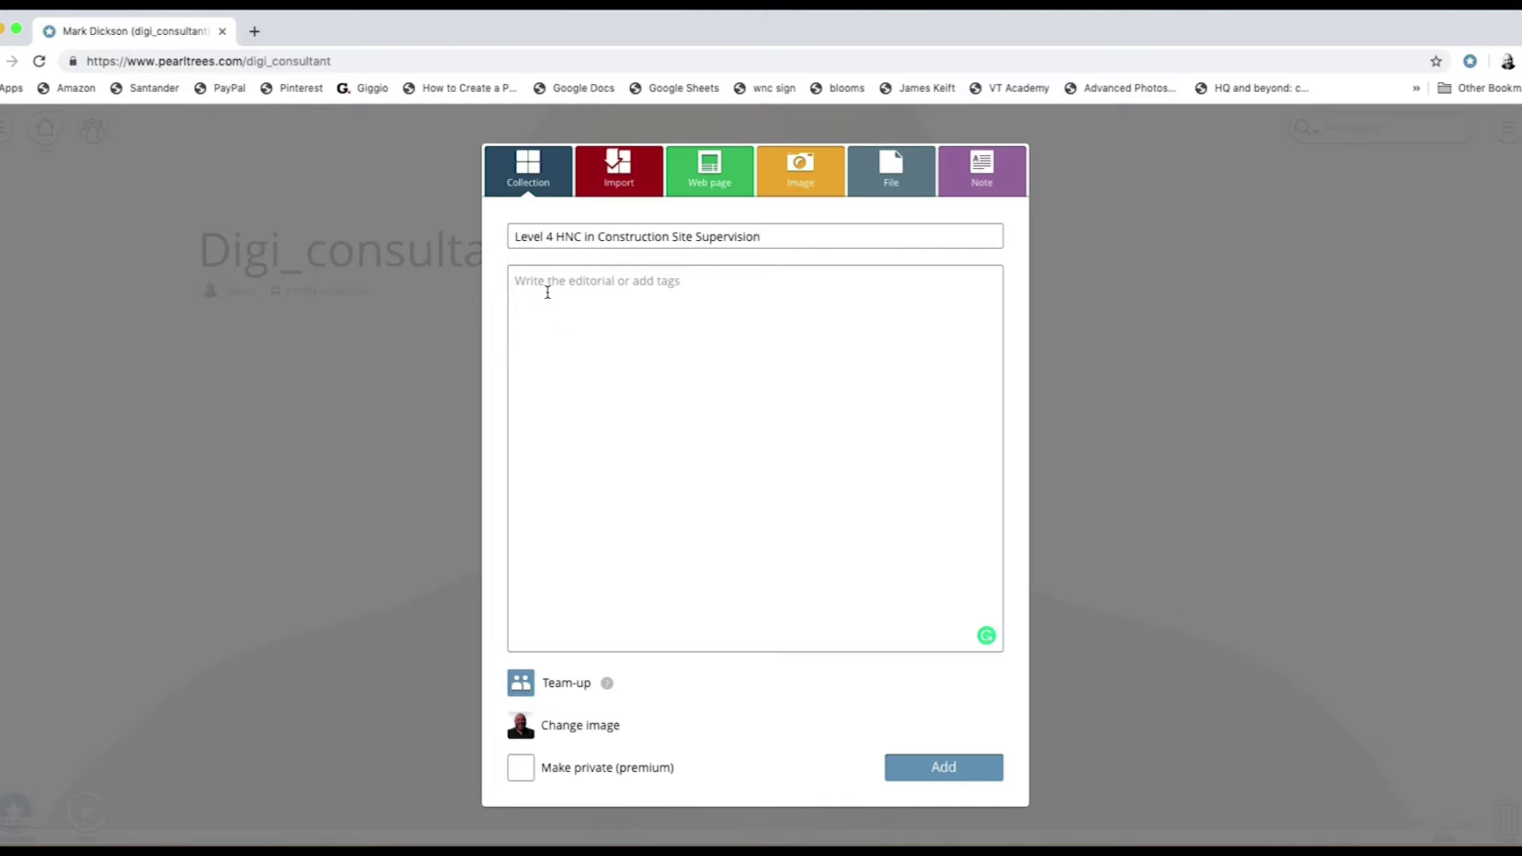
{"action": "type", "text": "My collection of research materials for my Site Supervision units"}
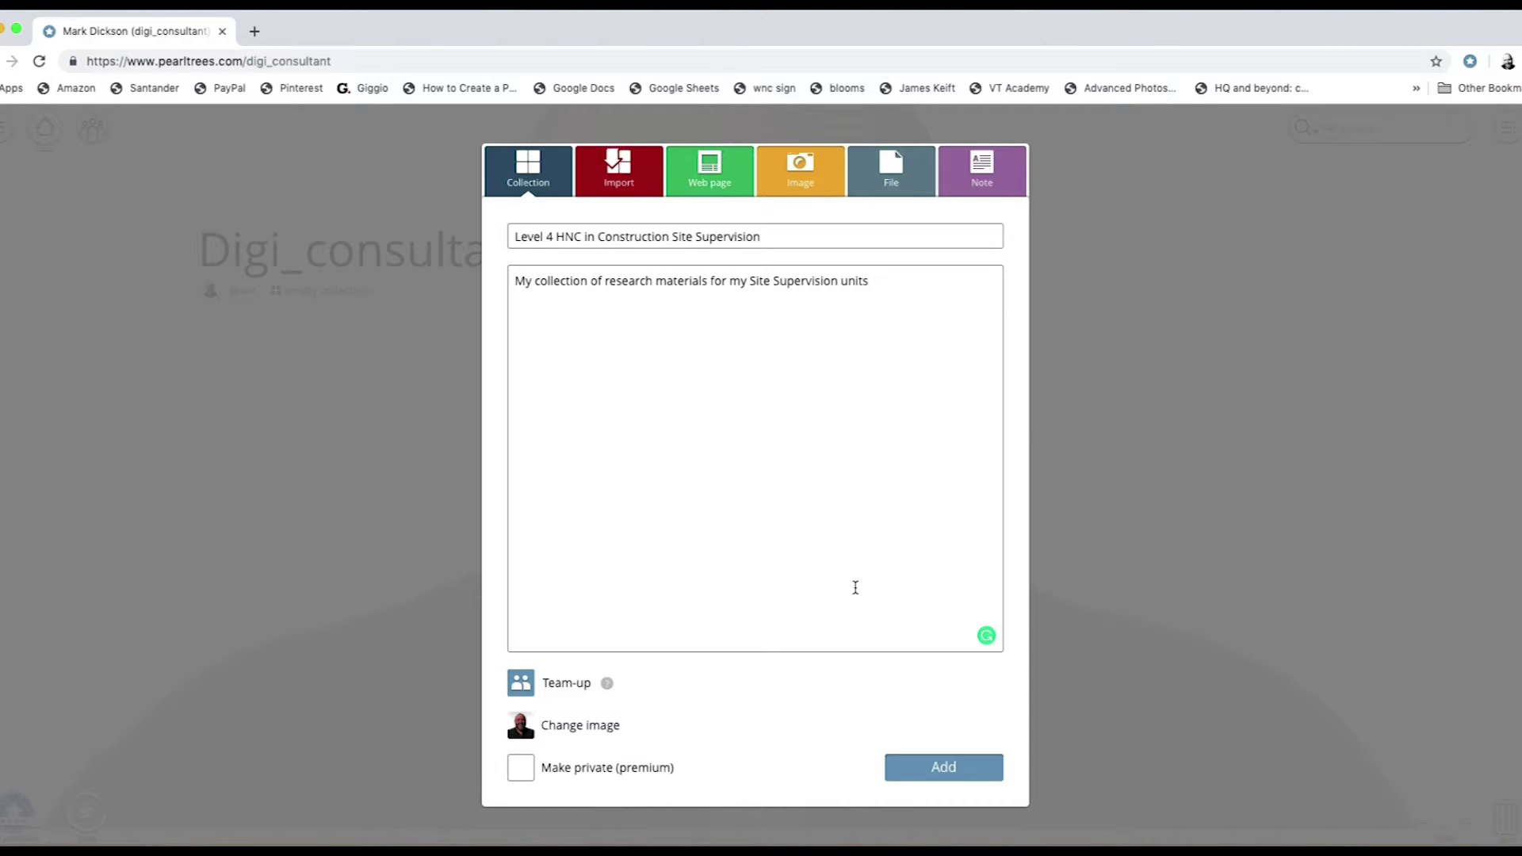
Pick a site-workers photo from a 'Site Supervisor' web search as cover and create the collection
{"action": "left_click", "coordinate": [583, 723]}
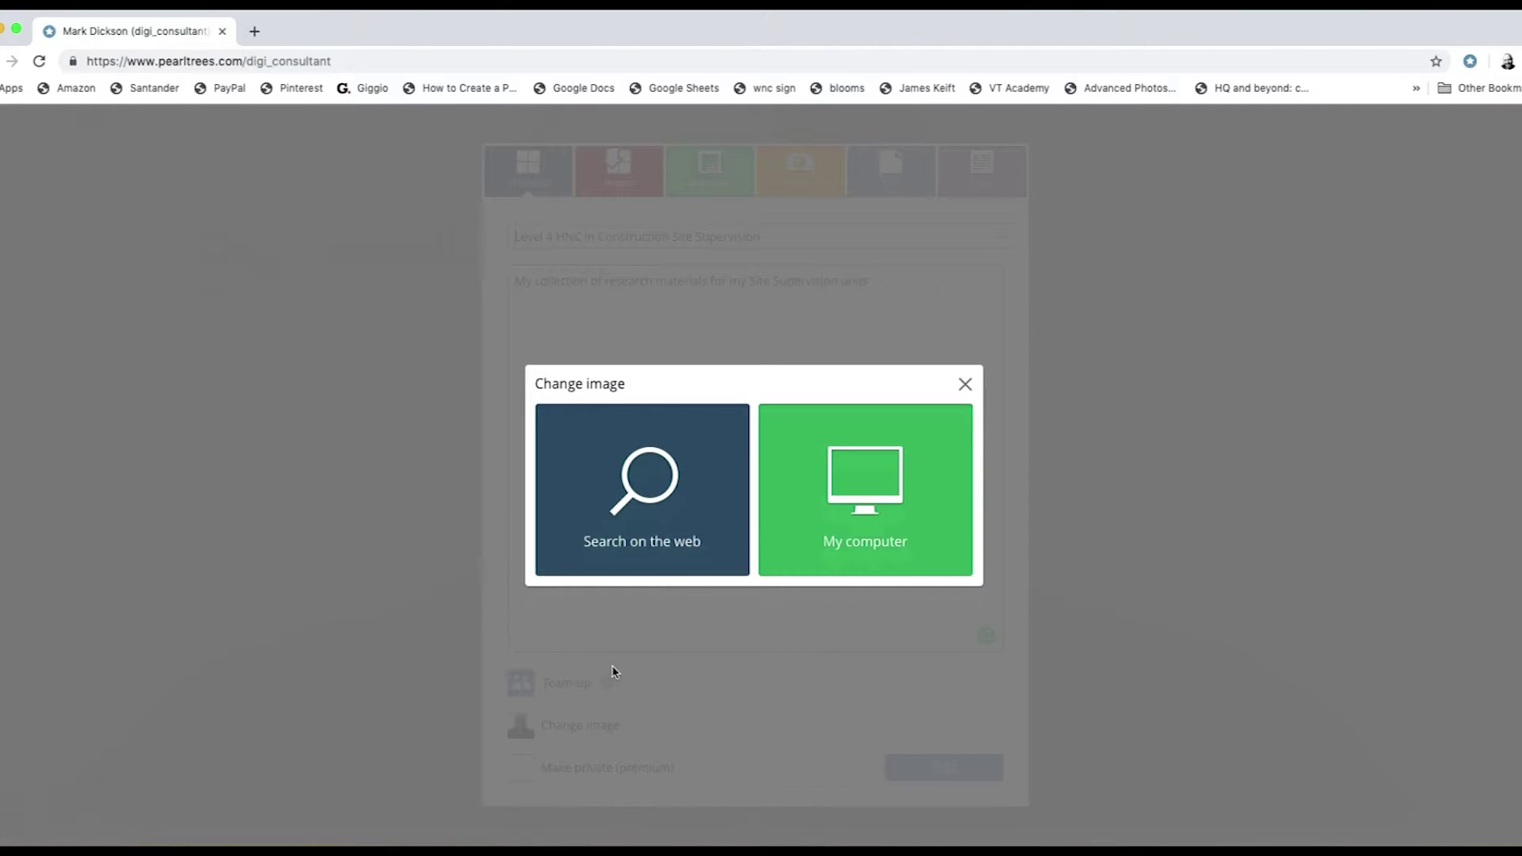
{"action": "left_click", "coordinate": [636, 521]}
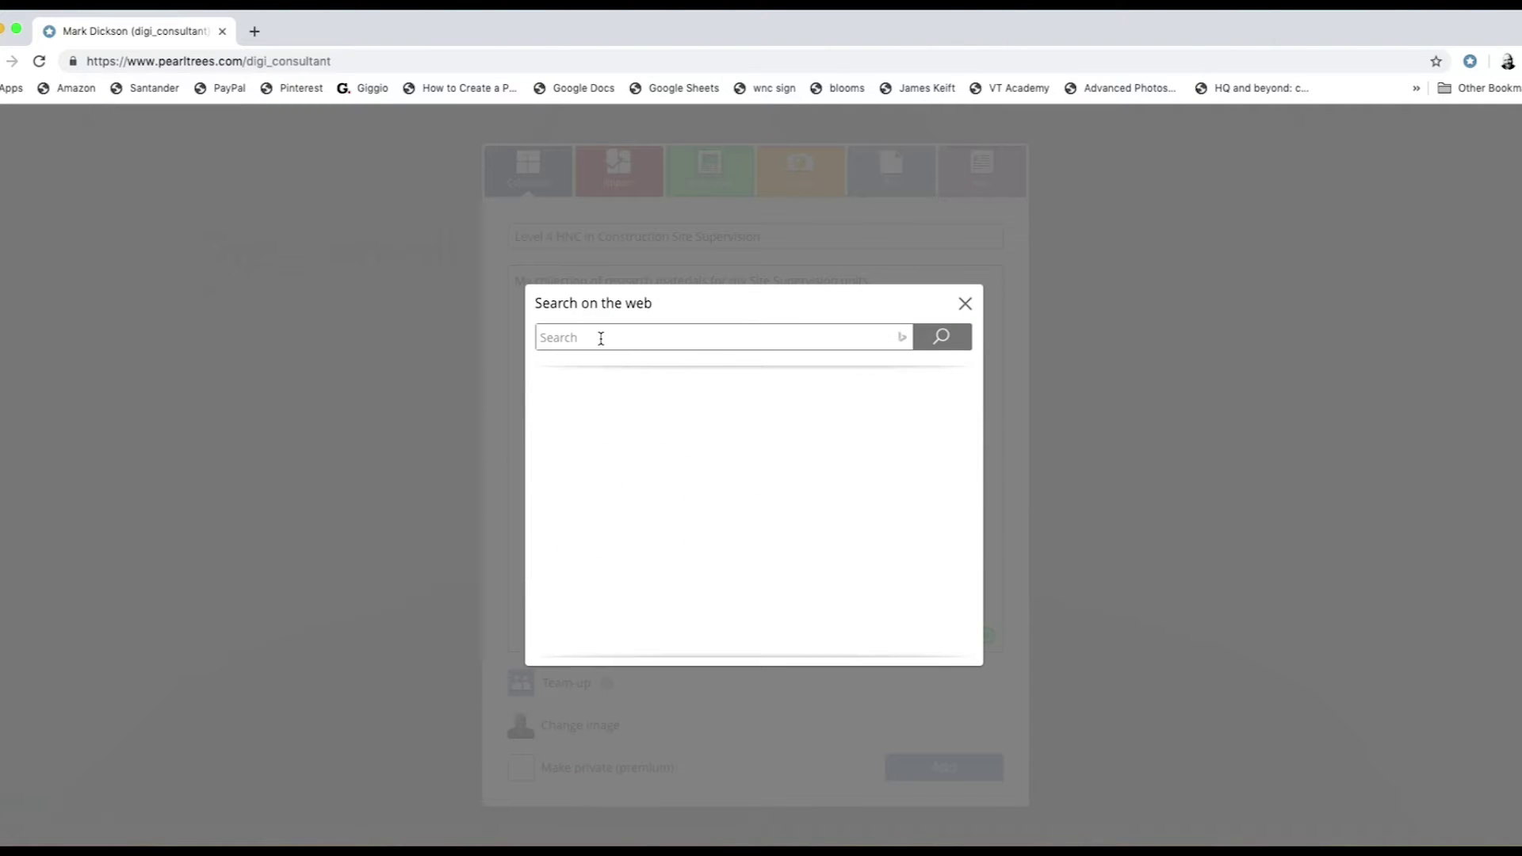
{"action": "type", "text": "Site Superv"}
{"action": "type", "text": "isor"}
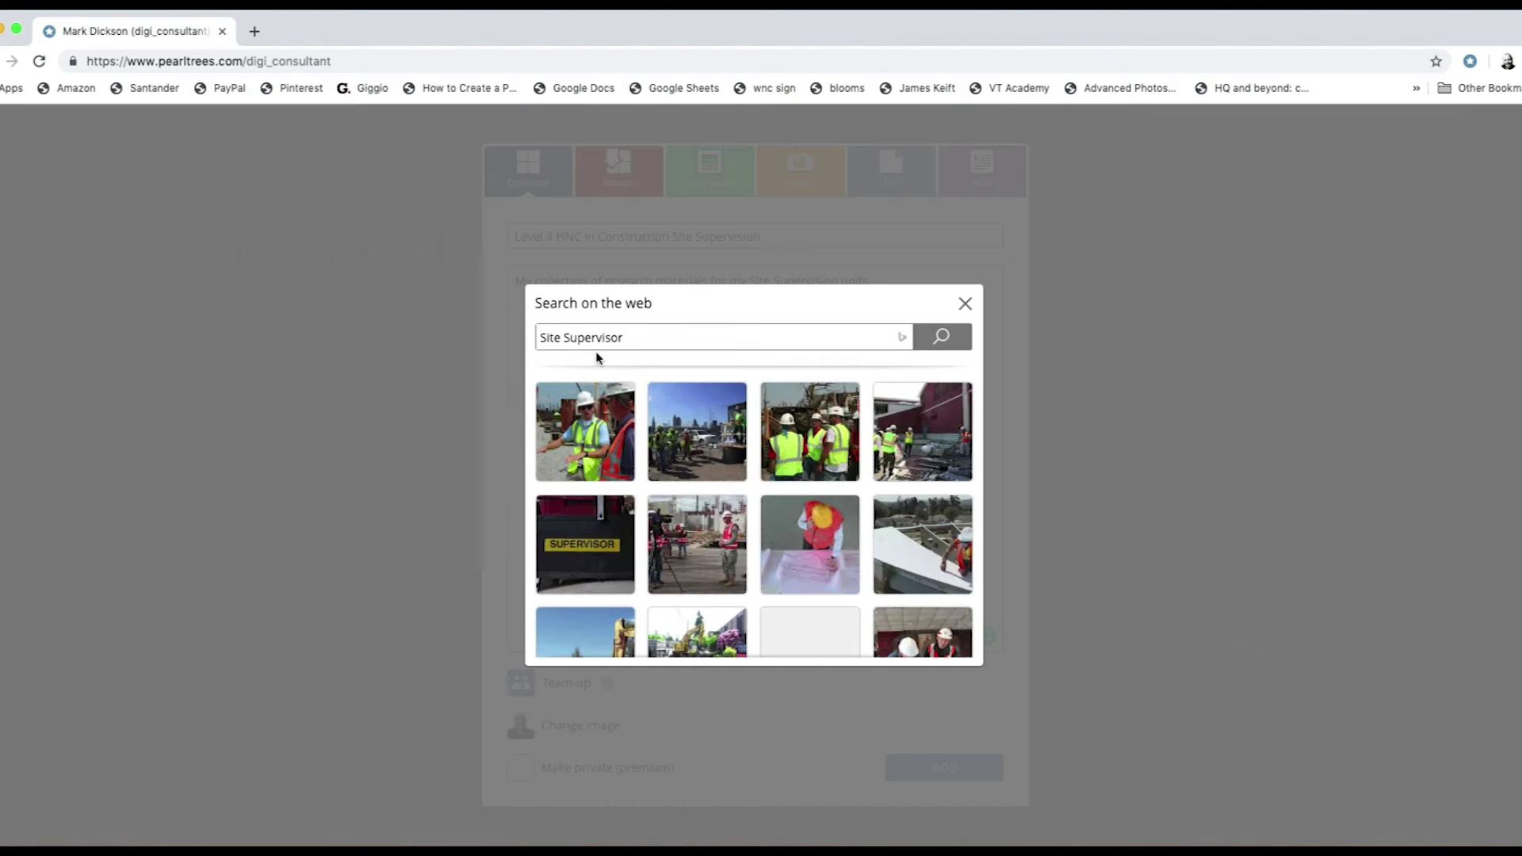
{"action": "left_click", "coordinate": [806, 422]}
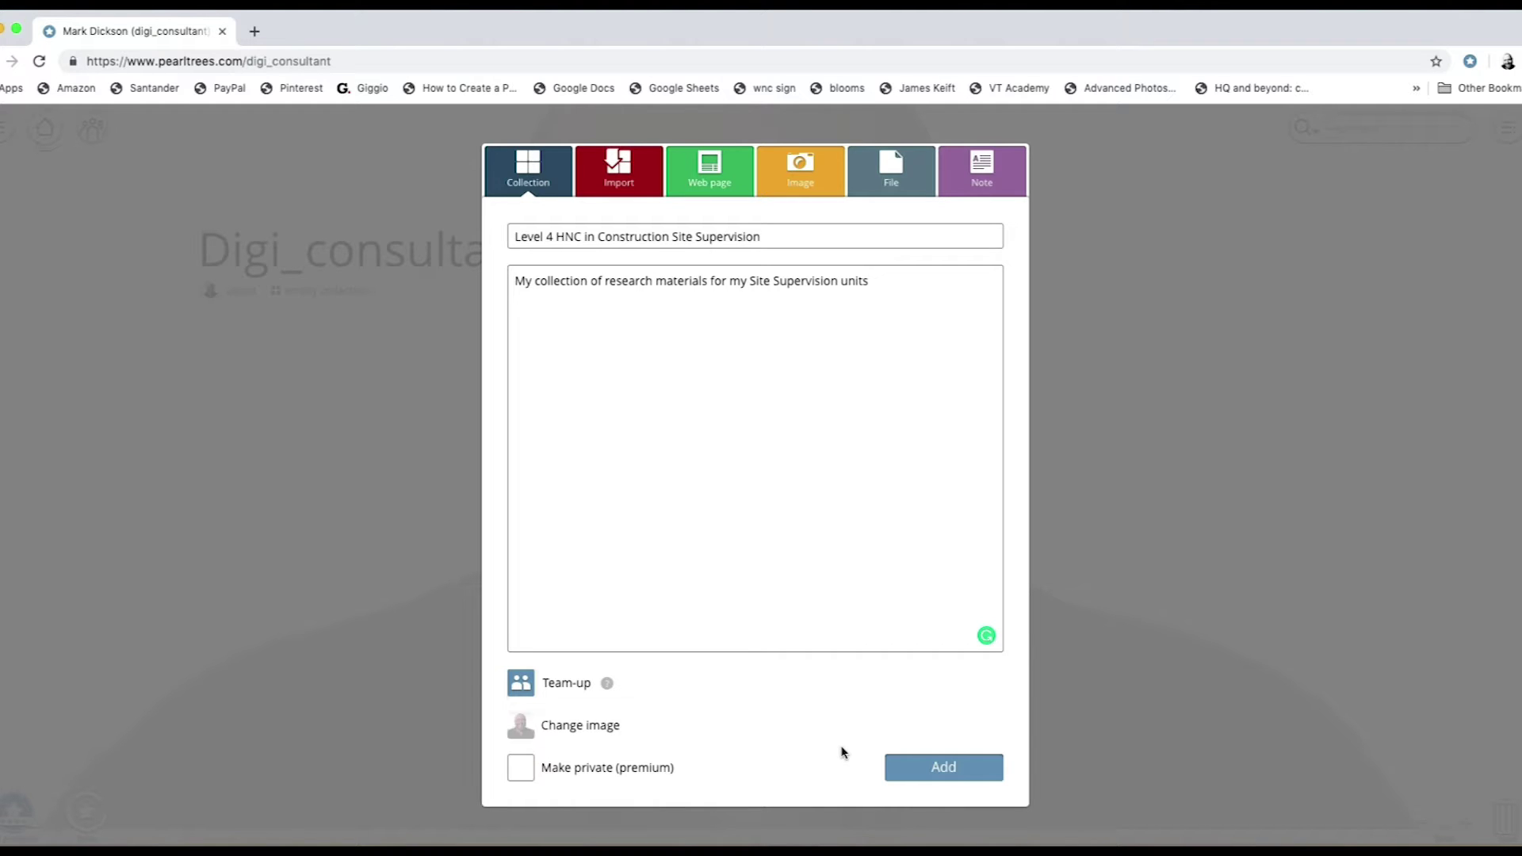
{"action": "left_click", "coordinate": [931, 770]}
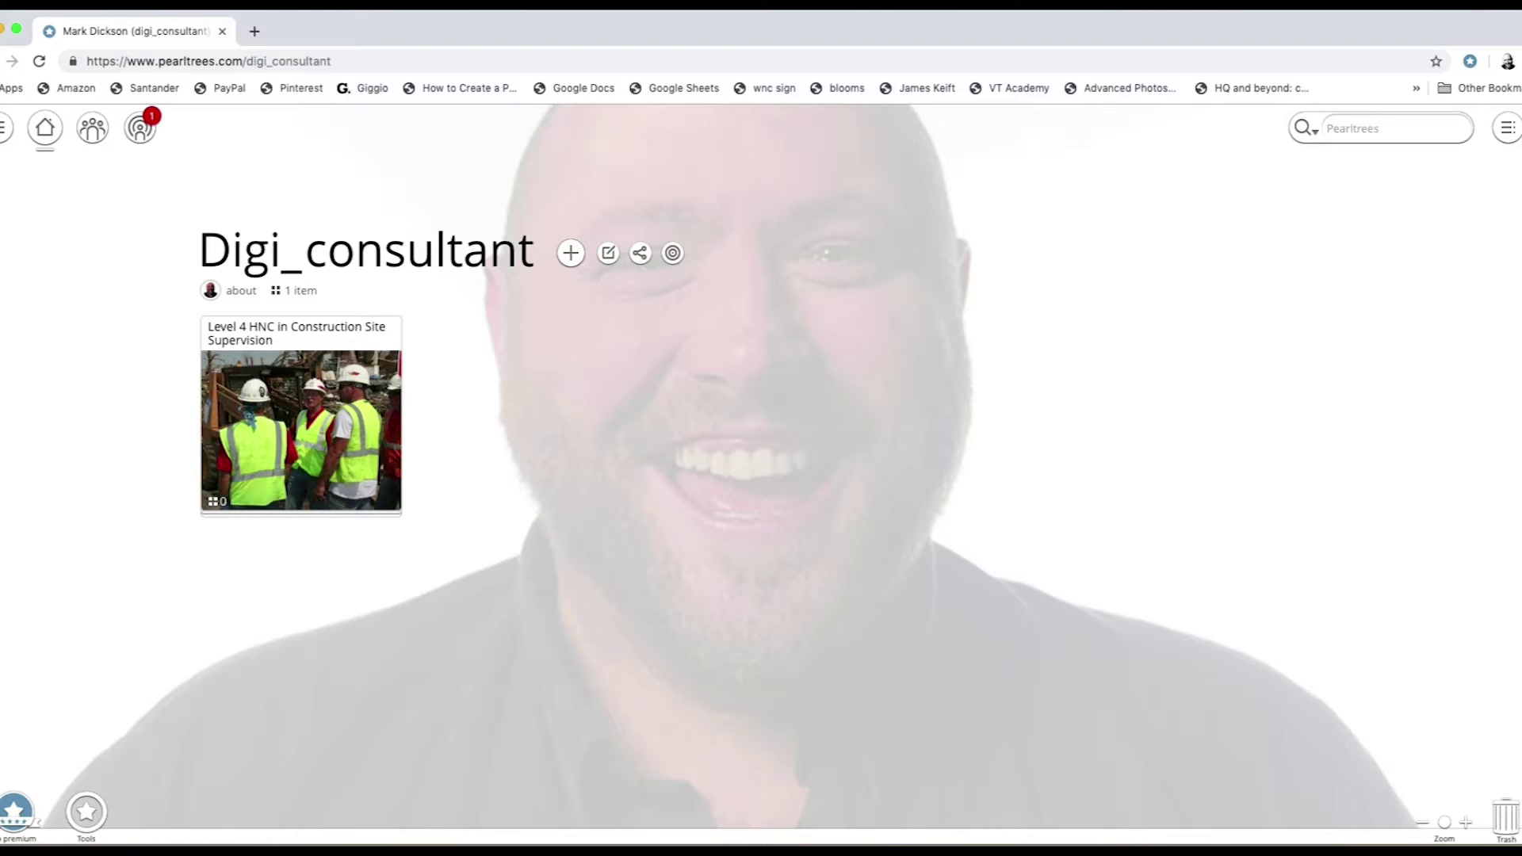
Inside Level 4 HNC, start a sub-collection titled Unit 1: Individual Project (Pearson-set)
{"action": "left_click", "coordinate": [271, 446]}
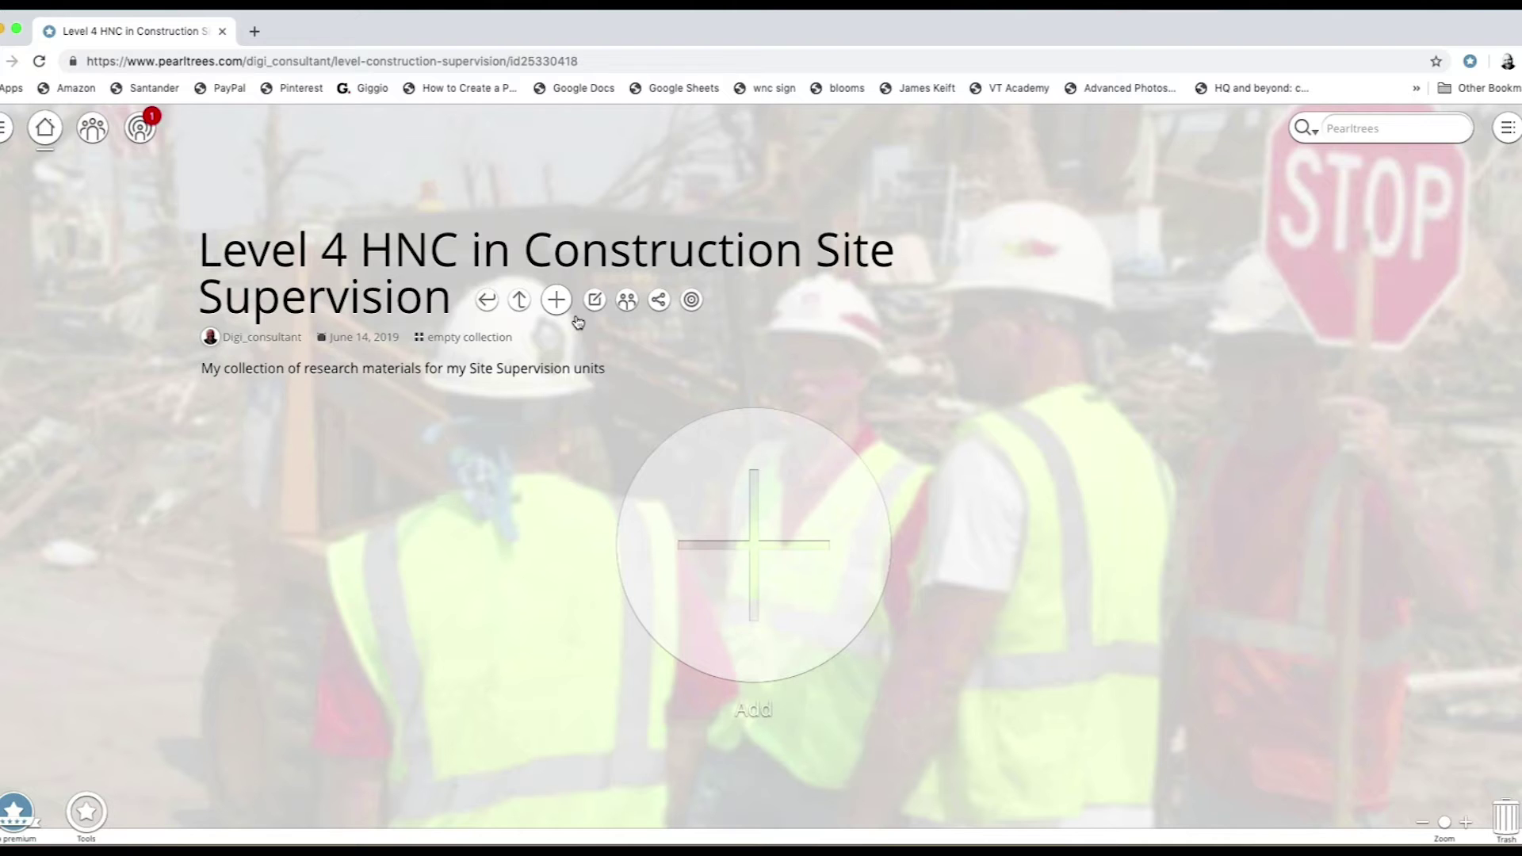
{"action": "left_click", "coordinate": [555, 300]}
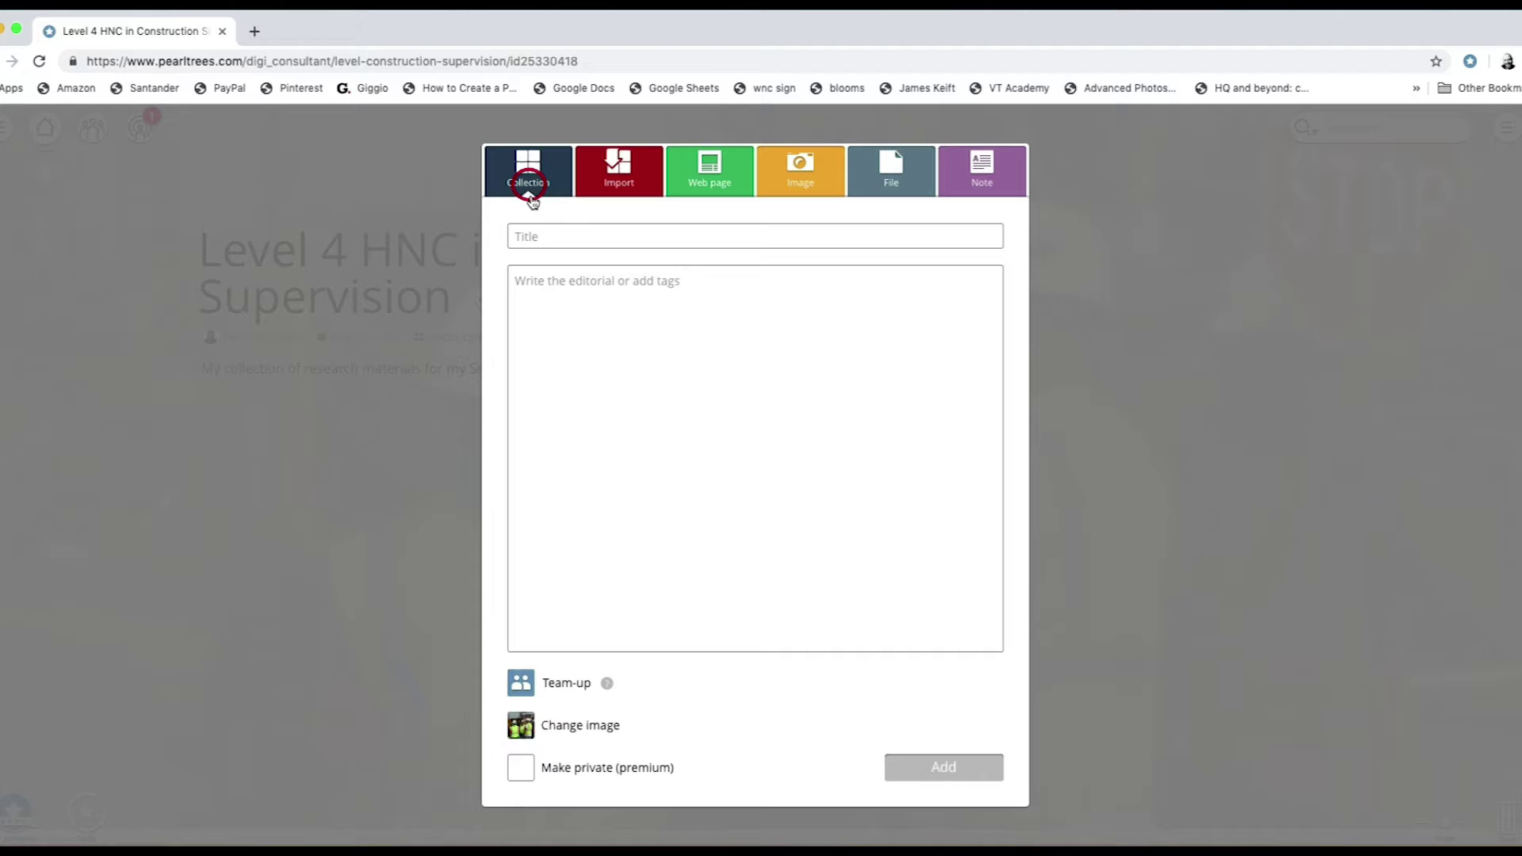
{"action": "left_click", "coordinate": [537, 235]}
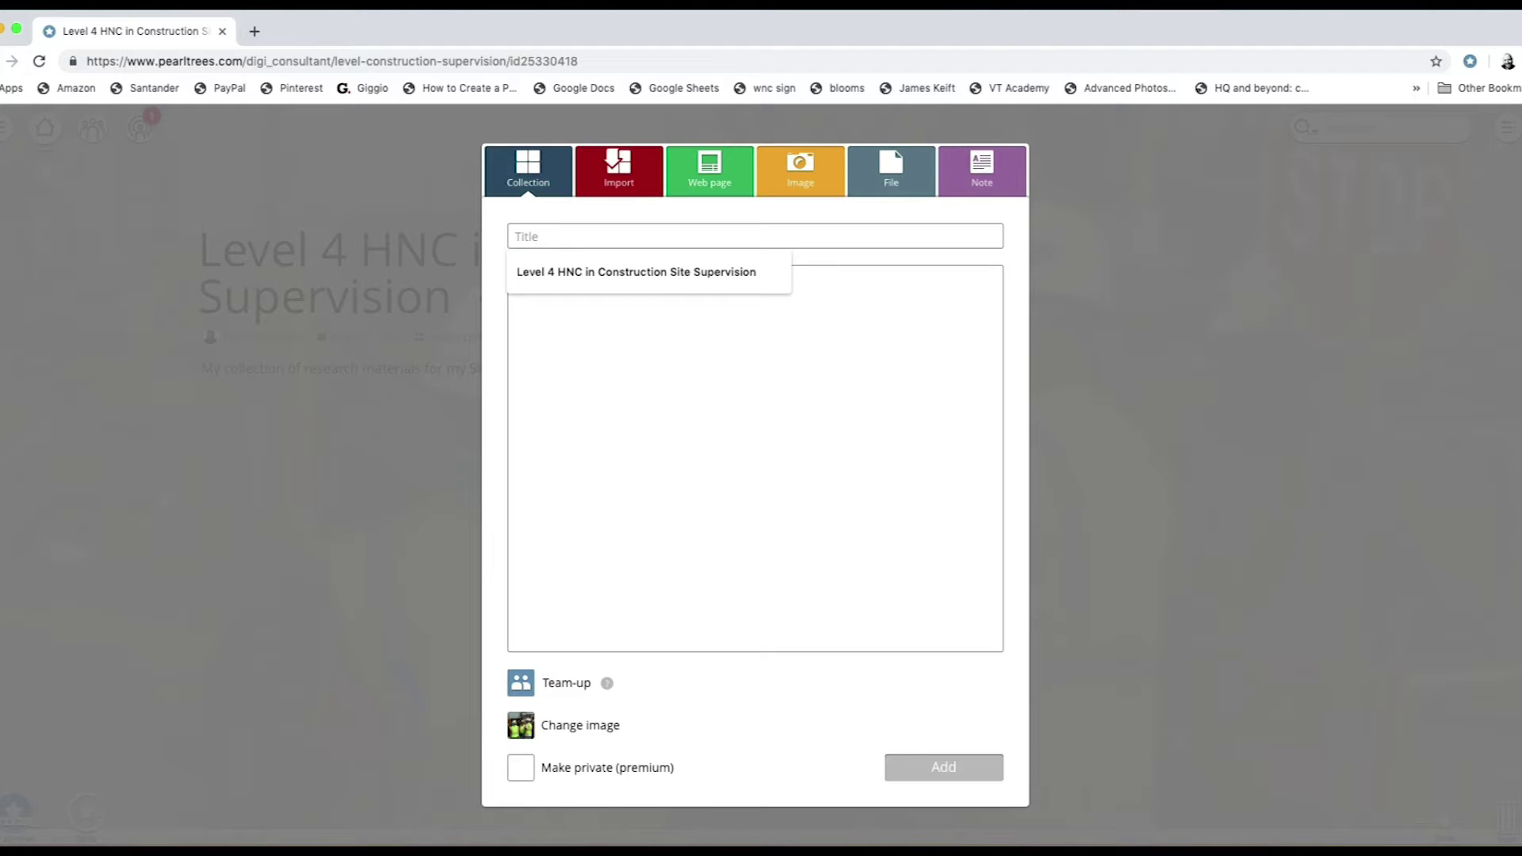
{"action": "type", "text": "Unit 1: Individual Project (Pearson-set)"}
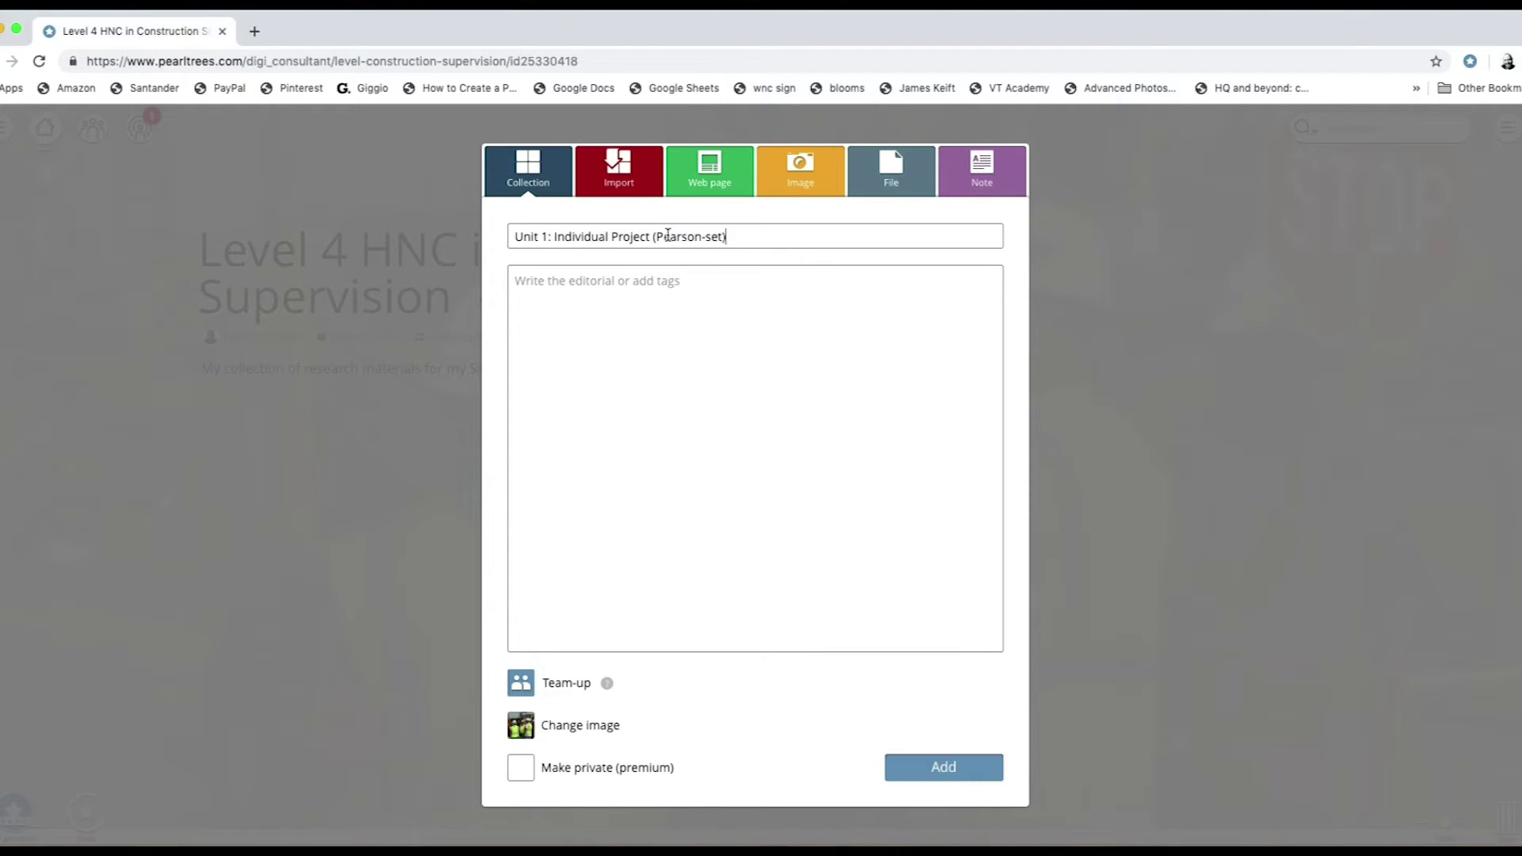
Choose a laptop-and-magnifier web image as cover and add the Unit 1 sub-collection
{"action": "left_click", "coordinate": [583, 728]}
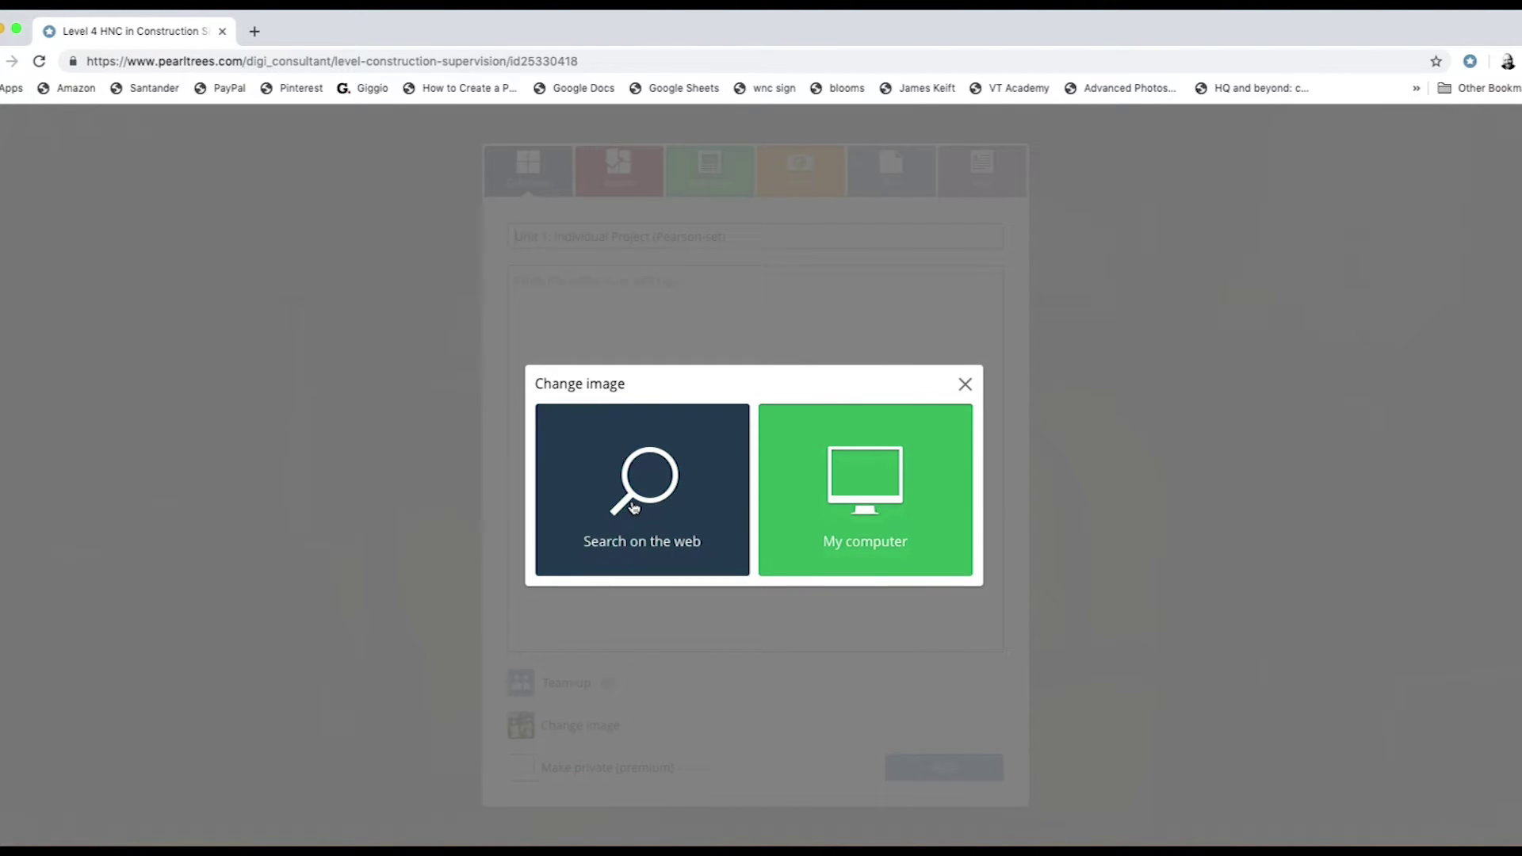
{"action": "left_click", "coordinate": [633, 507]}
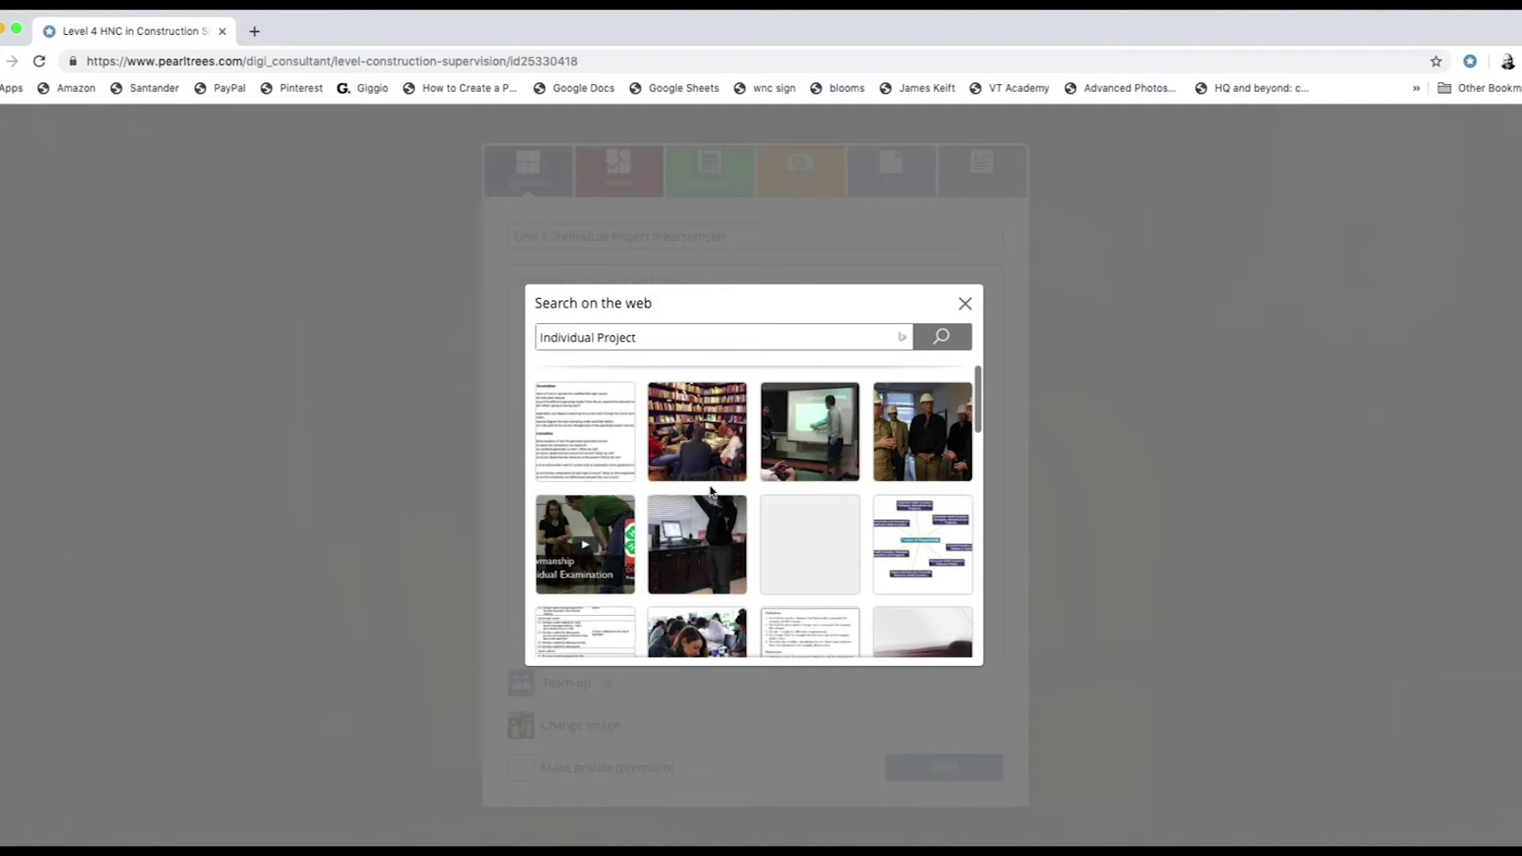
{"action": "scroll", "coordinate": [712, 489], "scroll_direction": "down", "scroll_amount": 2}
{"action": "scroll", "coordinate": [711, 491], "scroll_direction": "down", "scroll_amount": 2}
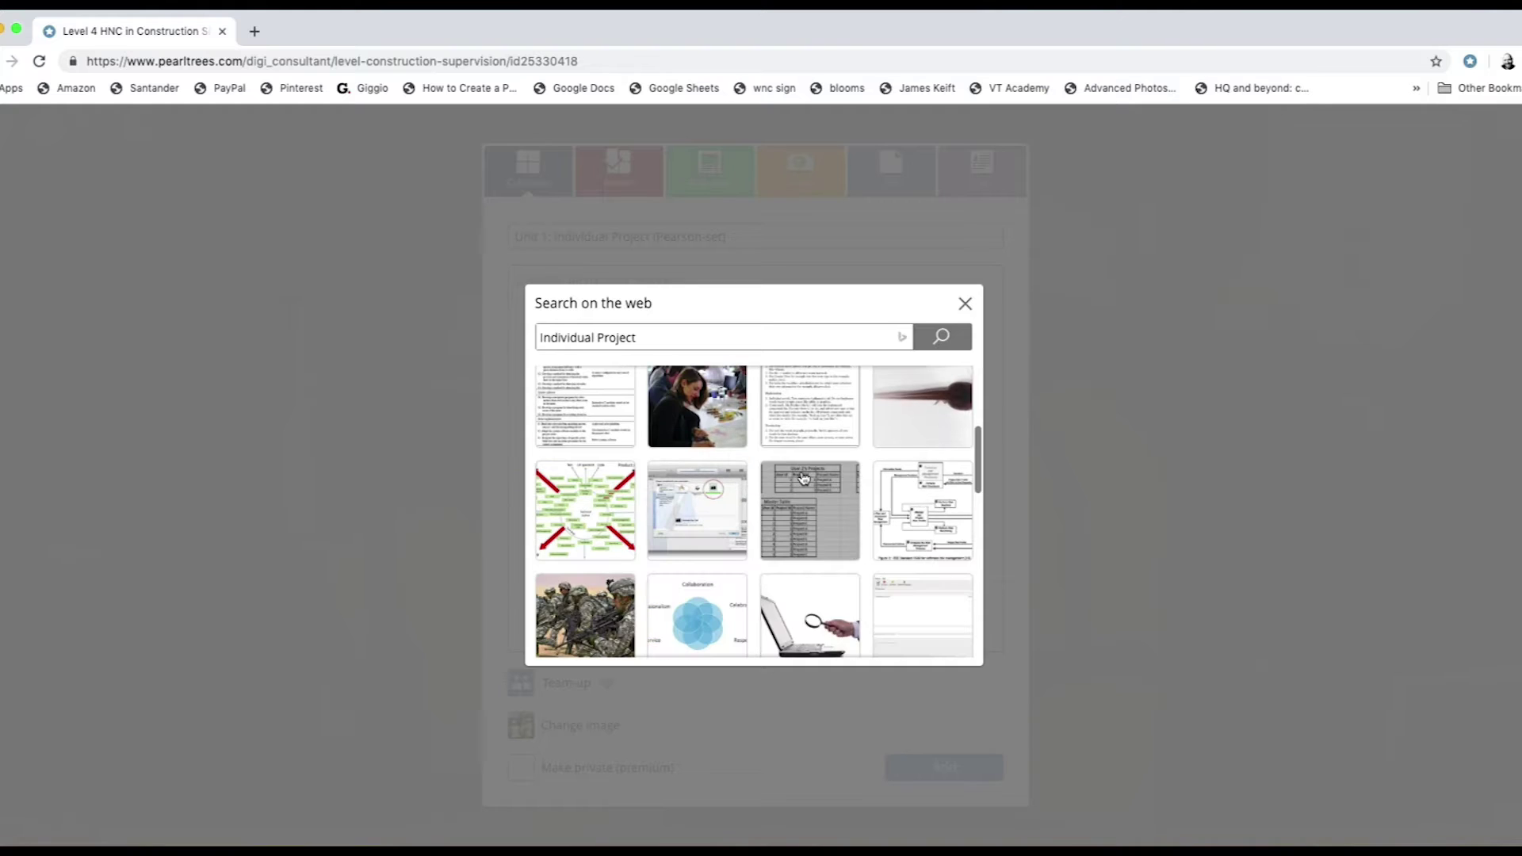
{"action": "left_click", "coordinate": [827, 619]}
{"action": "left_click", "coordinate": [913, 773]}
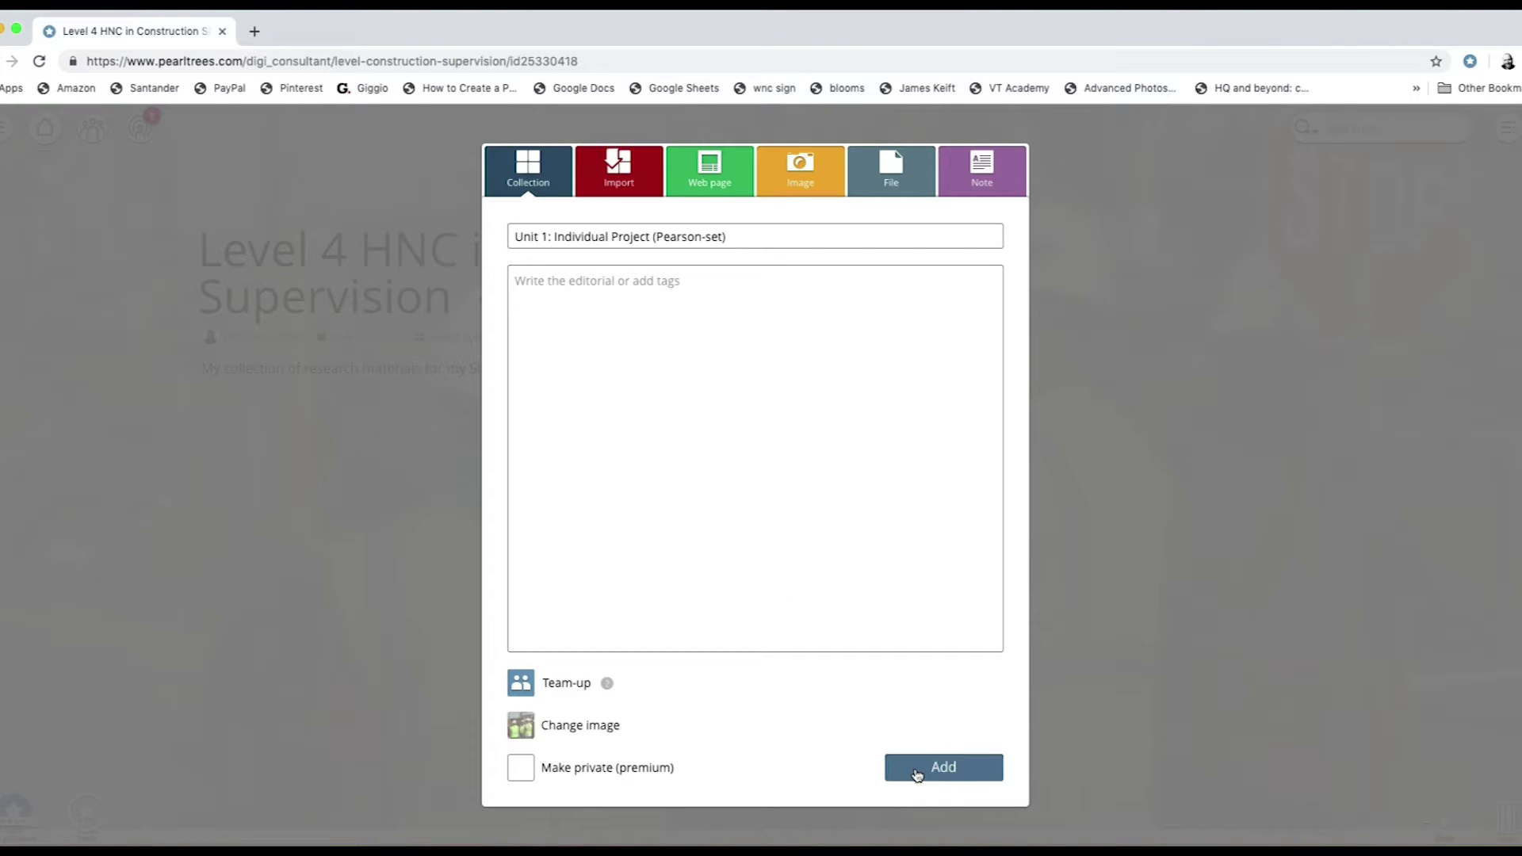
{"action": "left_click", "coordinate": [934, 773]}
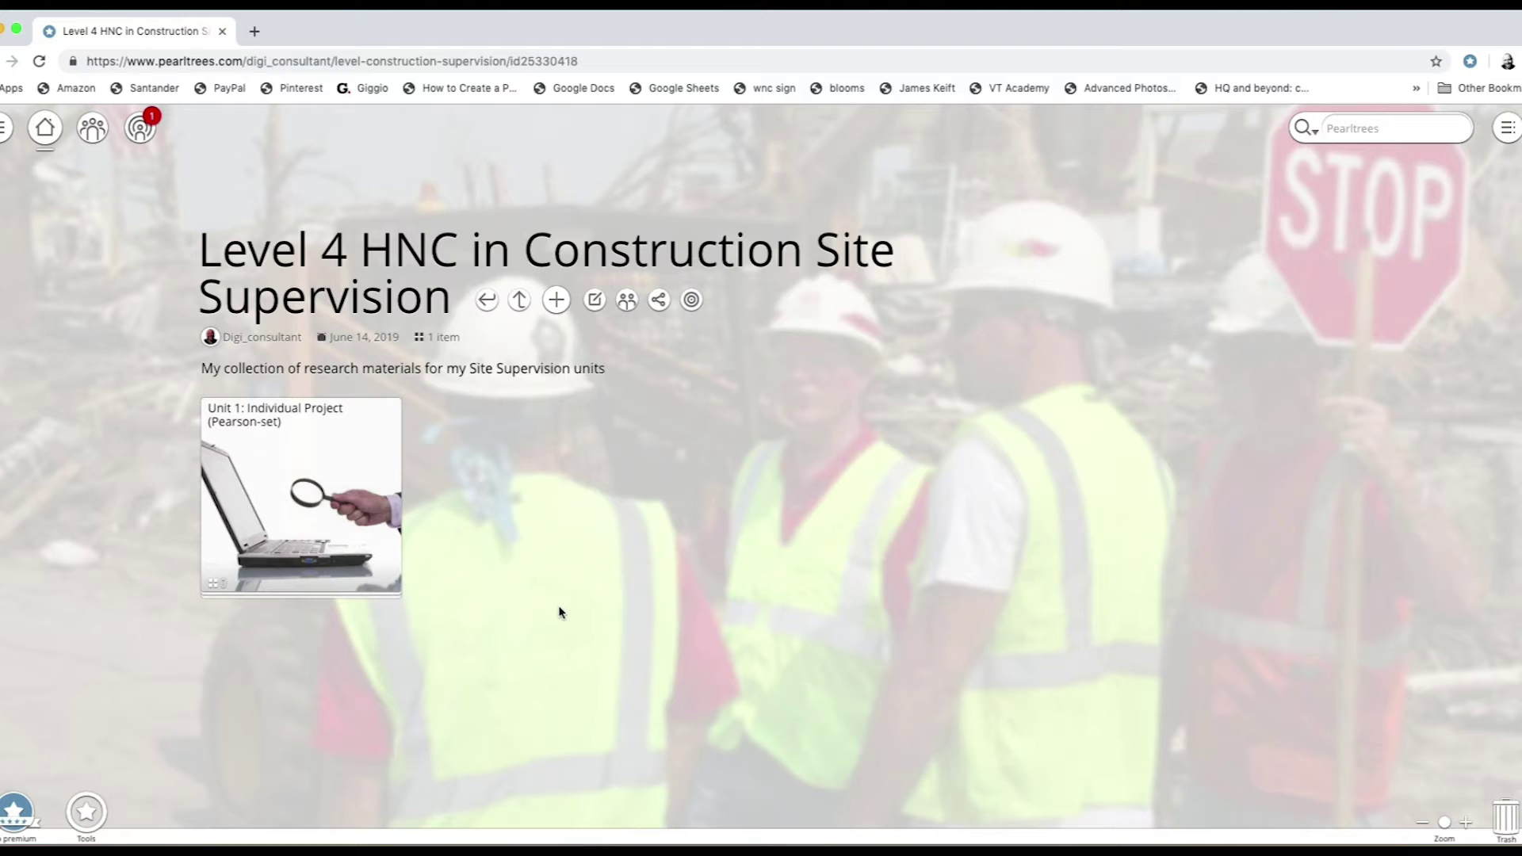
Start a Unit 2 sub-collection and look for its cover image on the web
{"action": "left_click", "coordinate": [556, 307]}
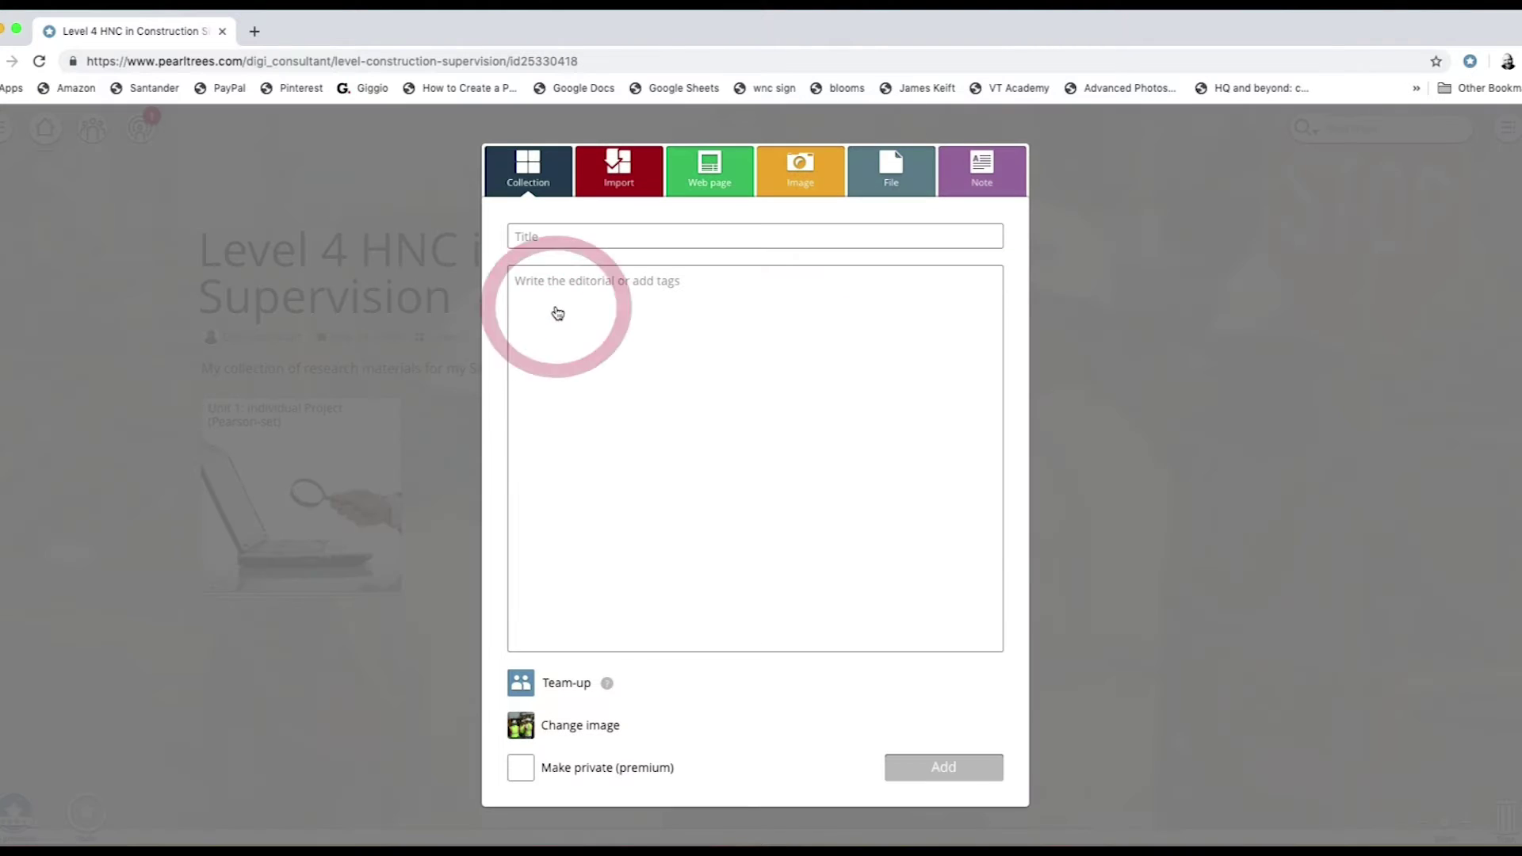
{"action": "left_click", "coordinate": [571, 236]}
{"action": "type", "text": "Unit 2: Construction Technology"}
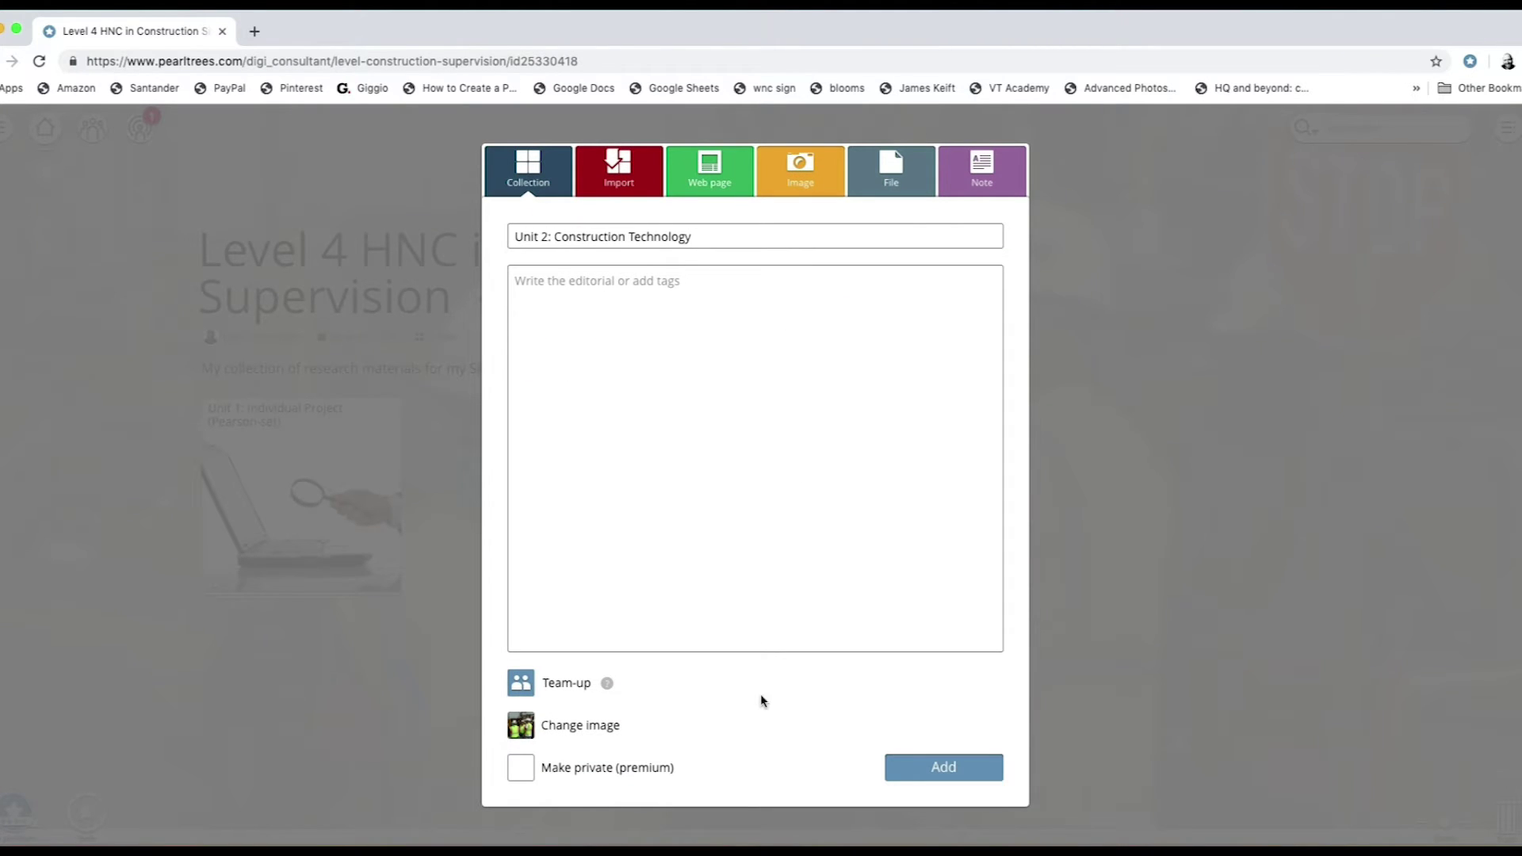
{"action": "left_click", "coordinate": [596, 728]}
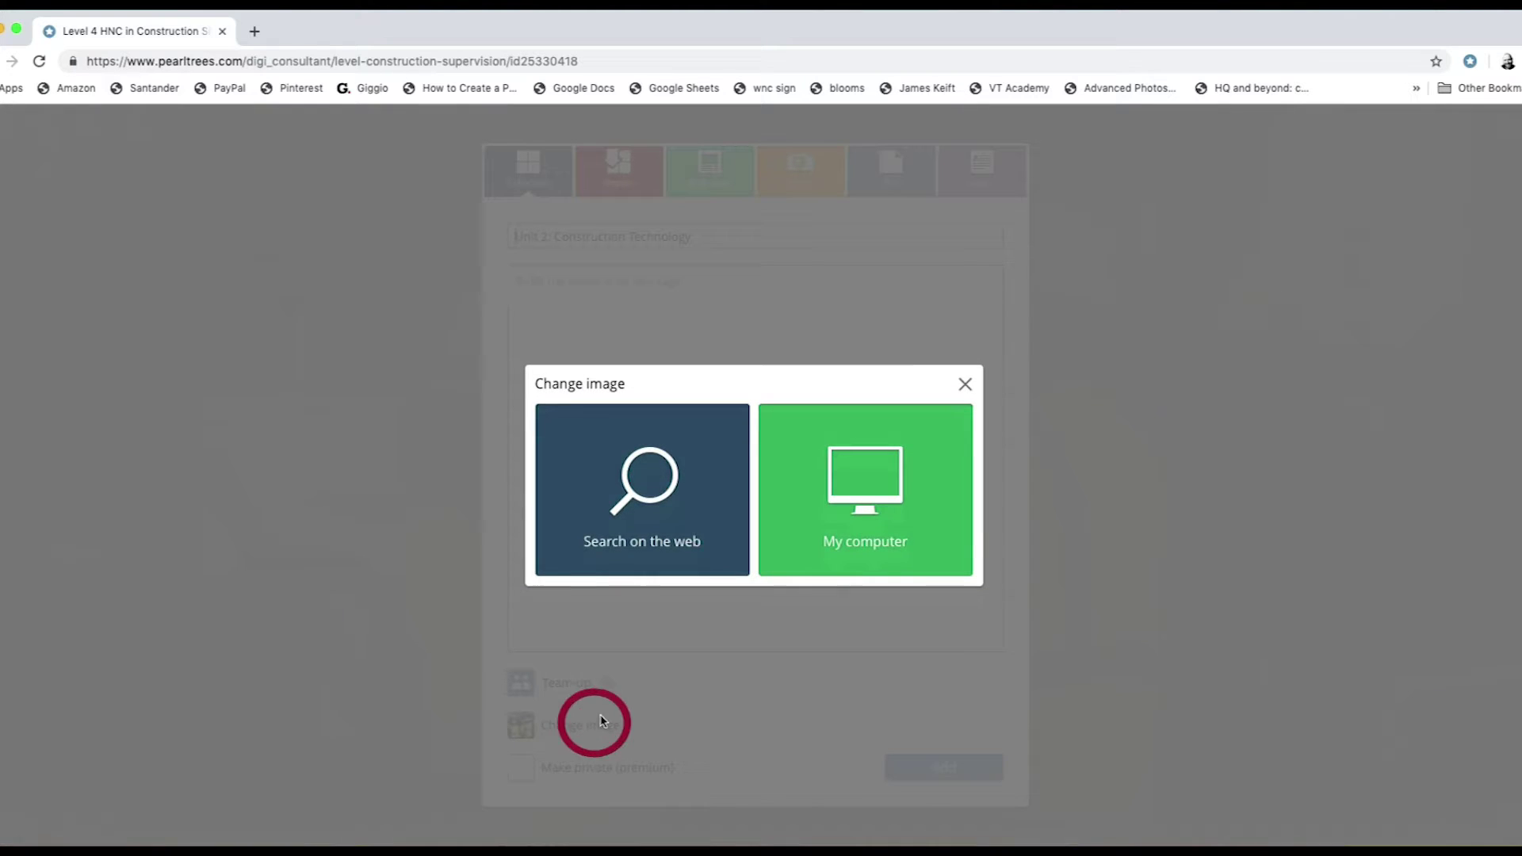
{"action": "left_click", "coordinate": [648, 490]}
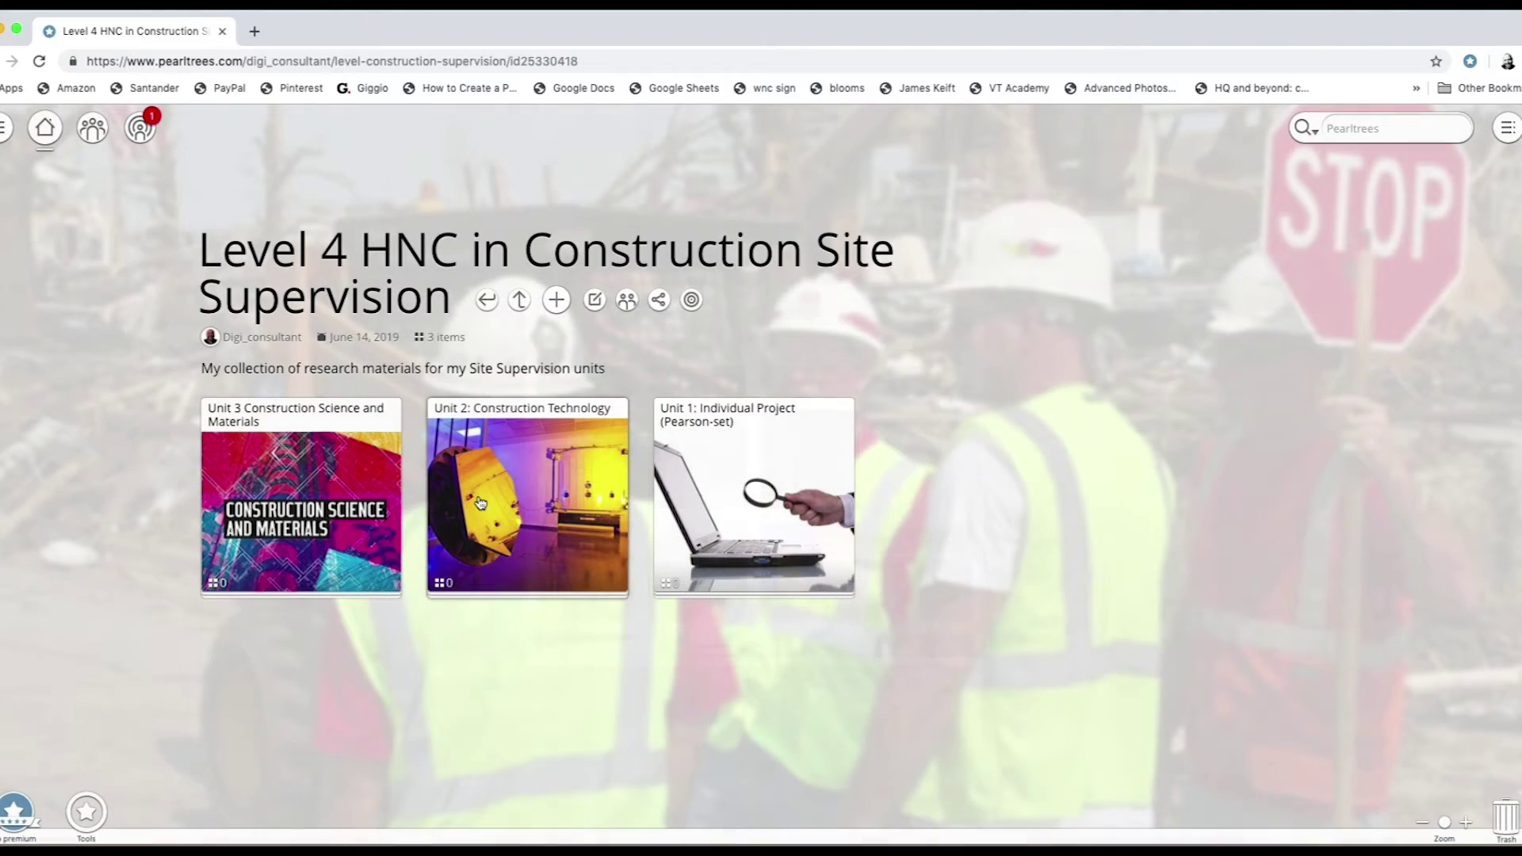
Move the Unit 2 card to third position and the Unit 3 card to last position
{"action": "left_click_drag", "start_coordinate": [452, 488], "coordinate": [832, 505]}
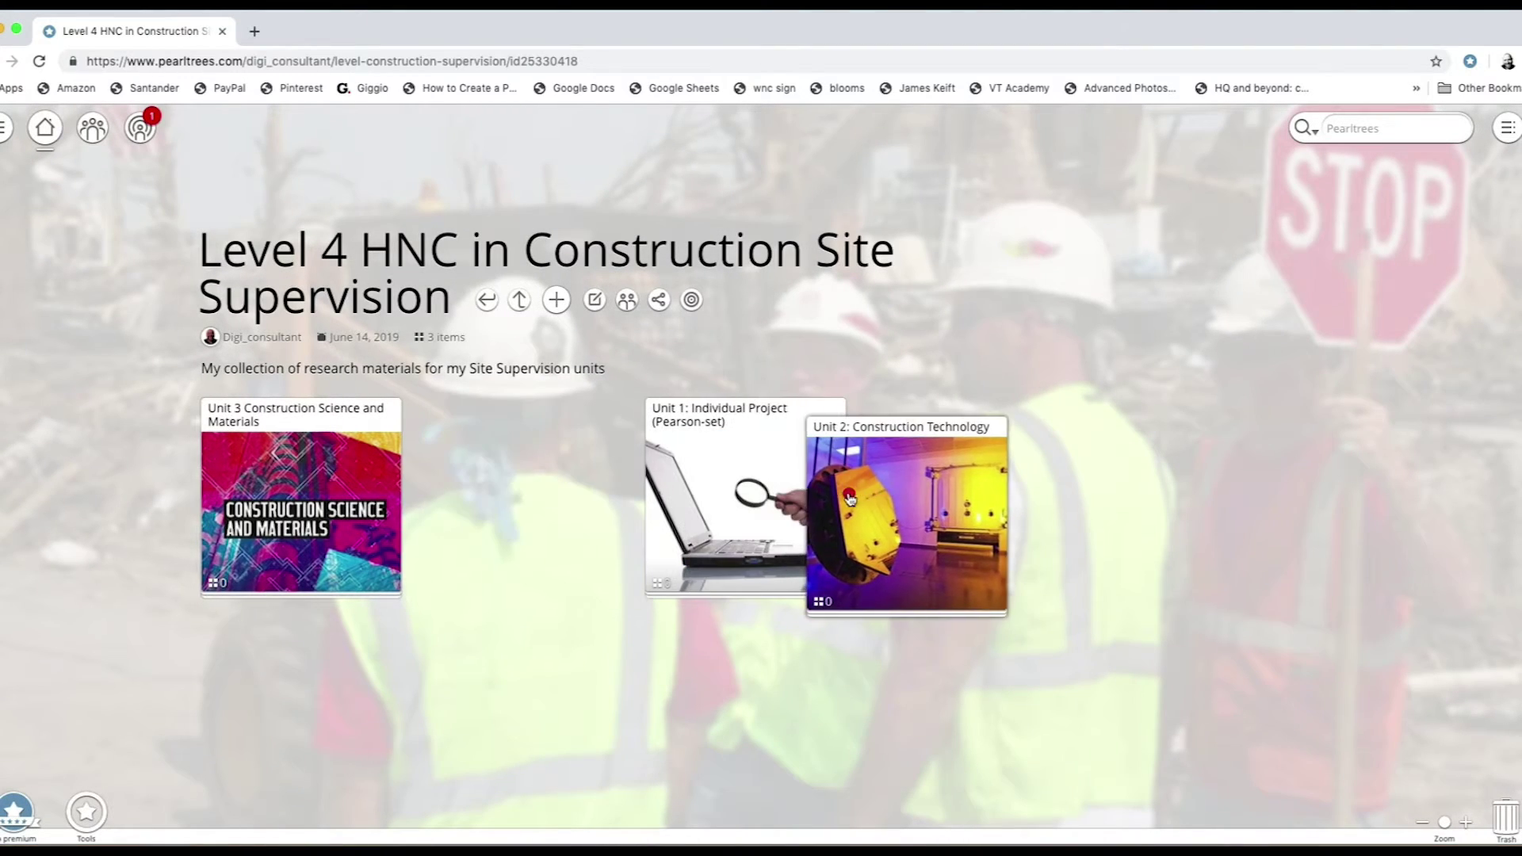
{"action": "left_click_drag", "start_coordinate": [345, 476], "coordinate": [1023, 523]}
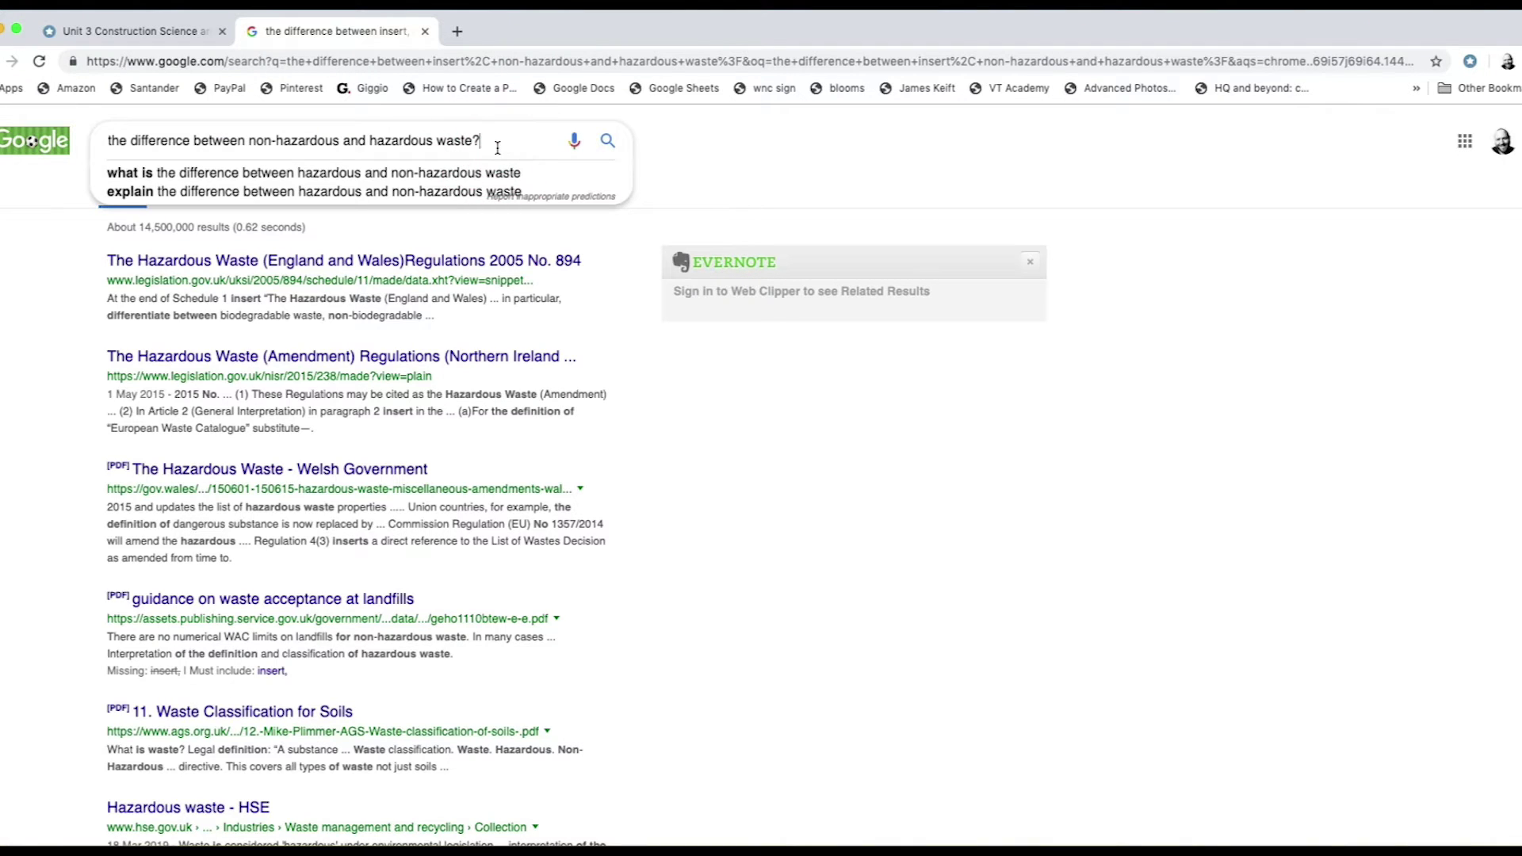
Search for hazardous waste and clip the HSE page into Unit 3 Construction Science and Materials
{"action": "key", "text": "Return"}
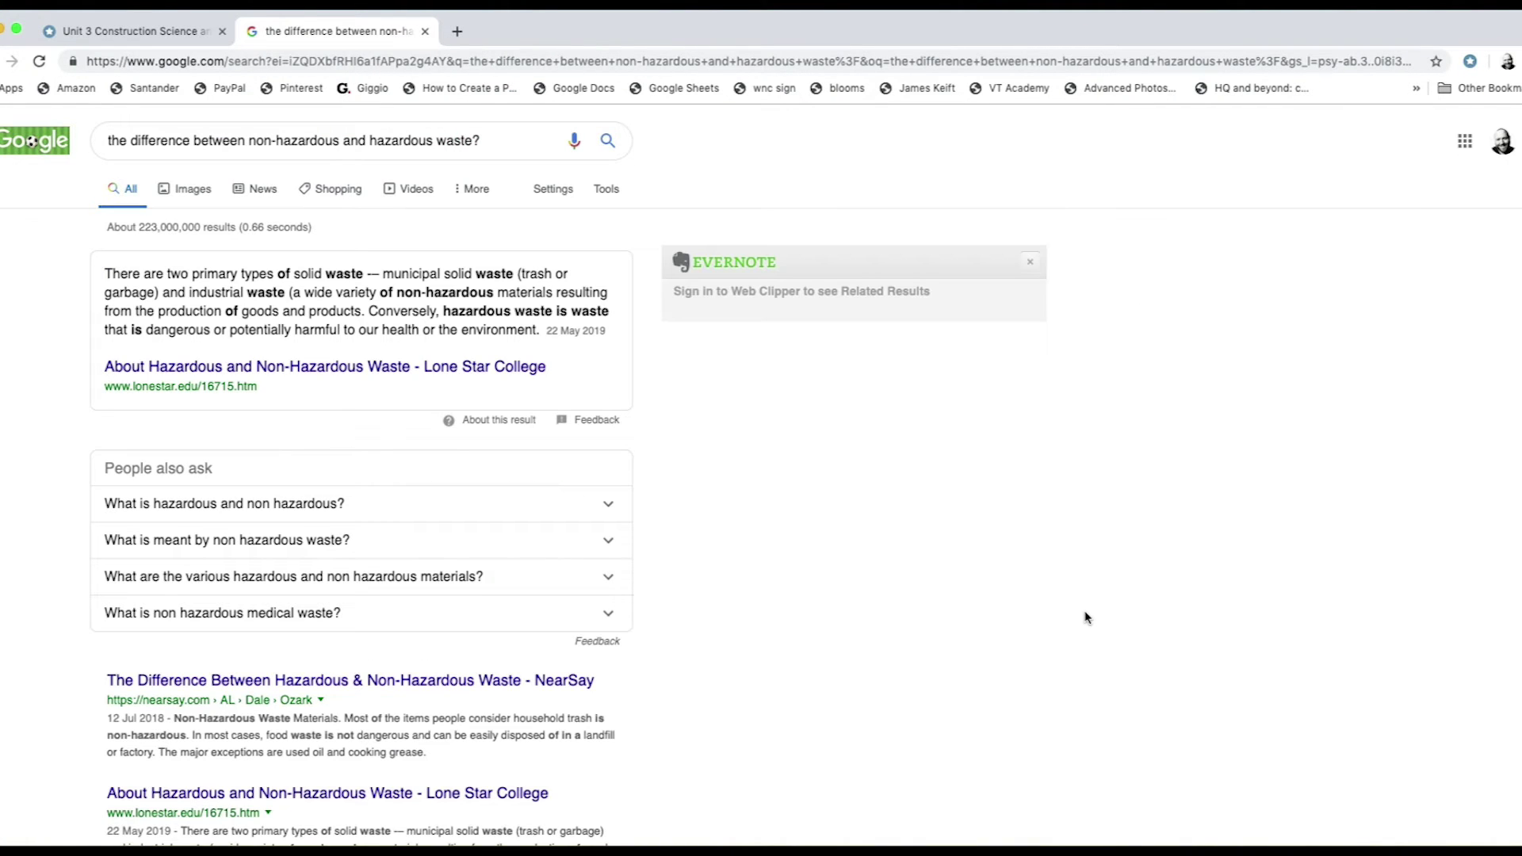
{"action": "scroll", "coordinate": [706, 502], "scroll_direction": "down", "scroll_amount": 5}
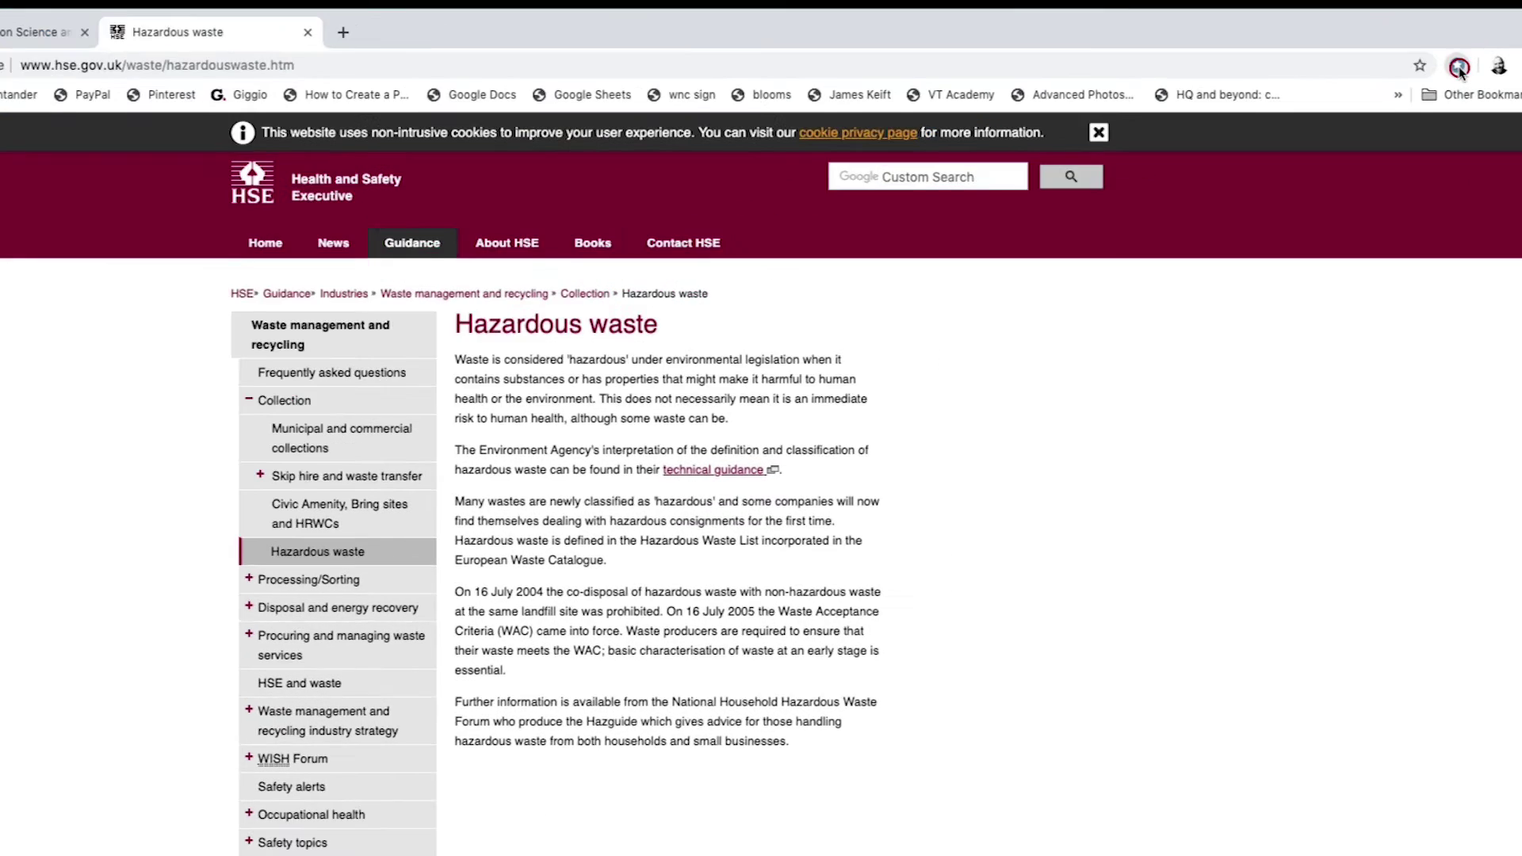
{"action": "left_click", "coordinate": [1459, 68]}
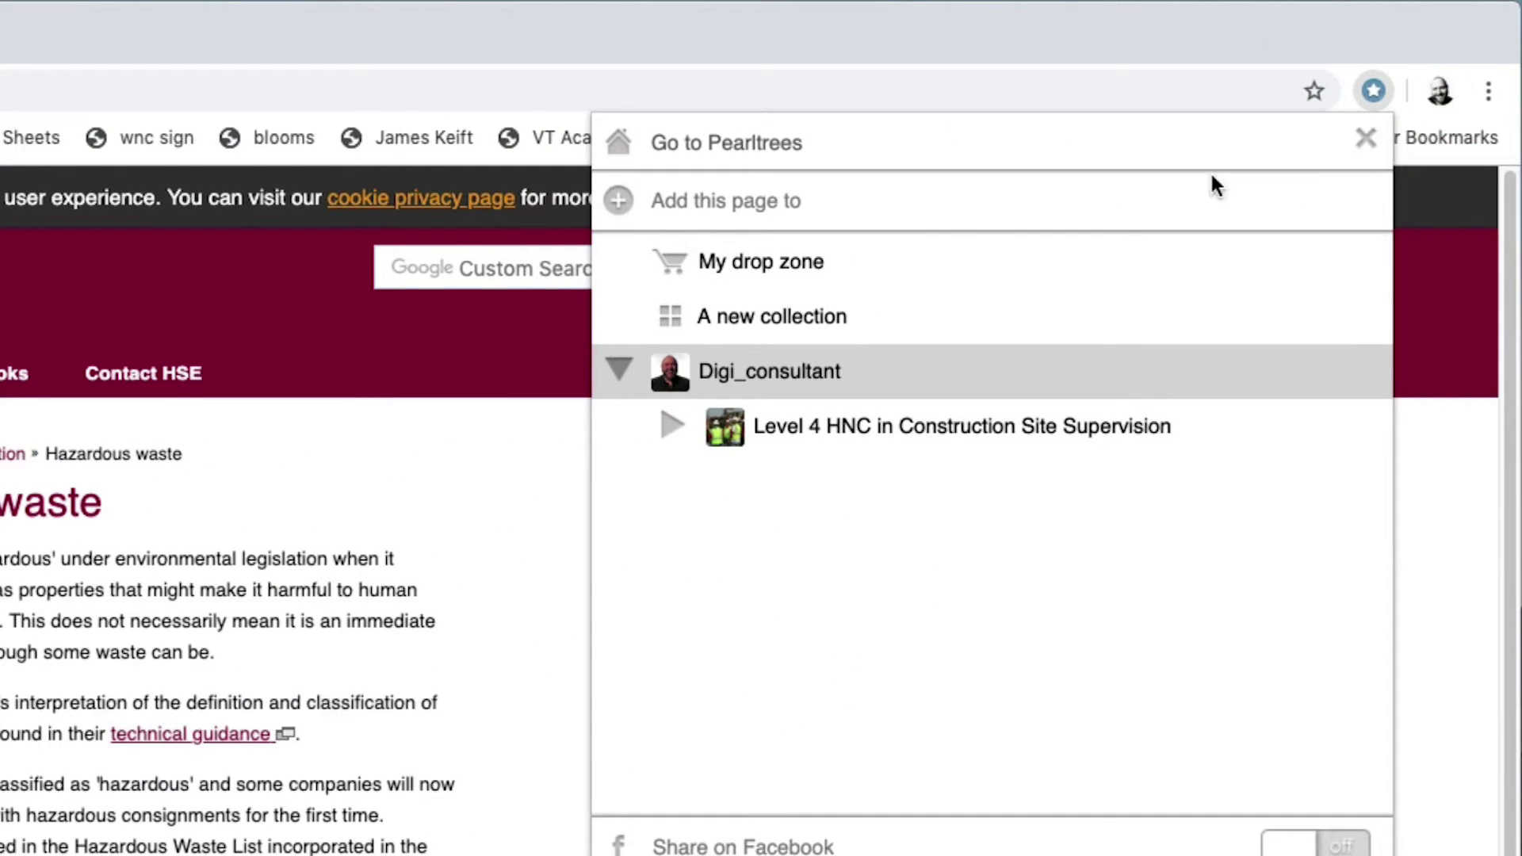
{"action": "left_click", "coordinate": [669, 426]}
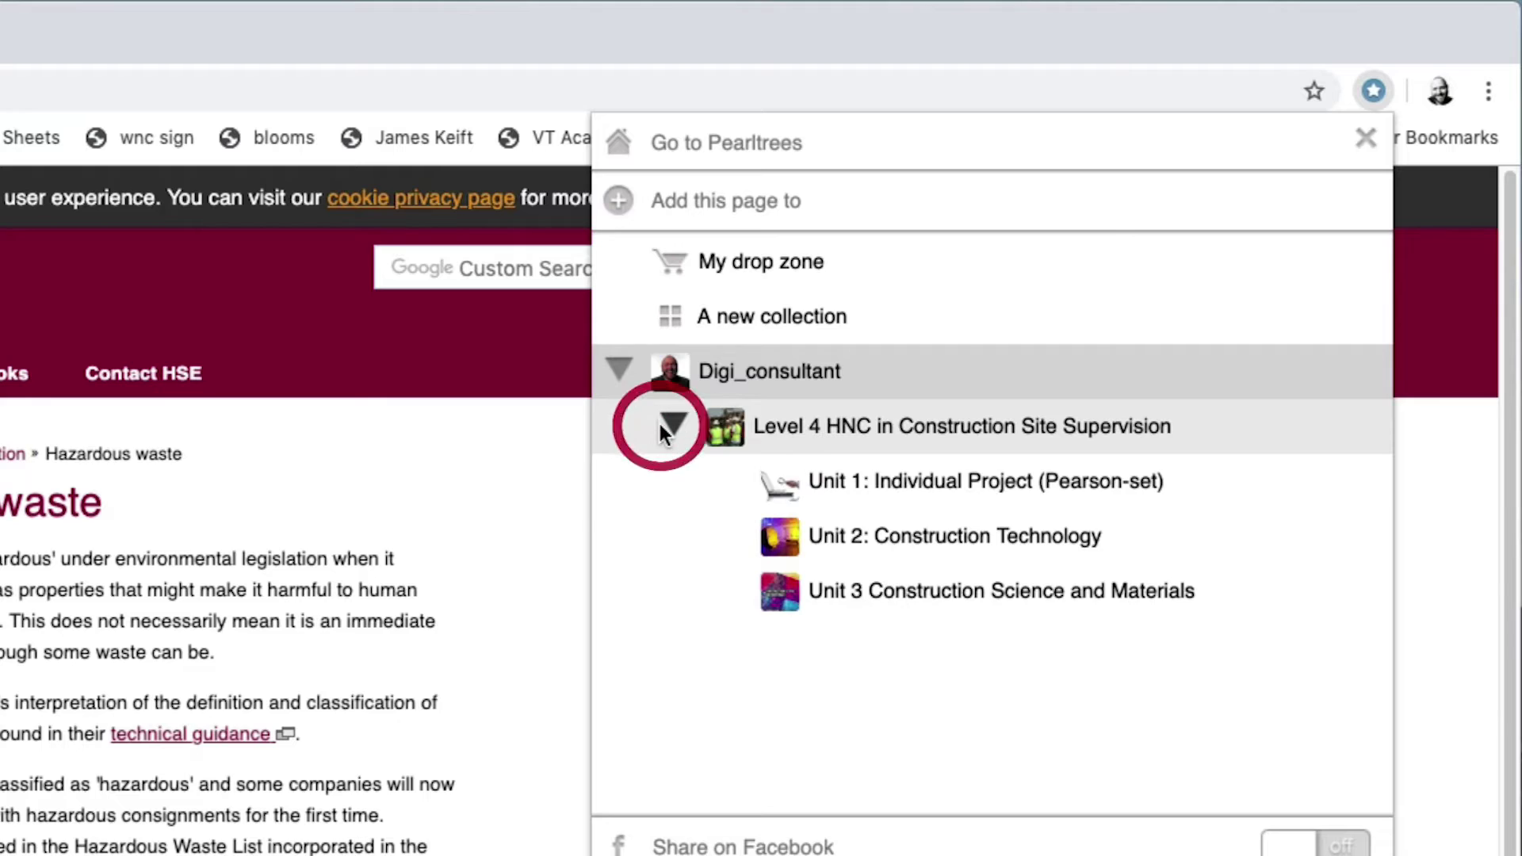
{"action": "left_click", "coordinate": [841, 573]}
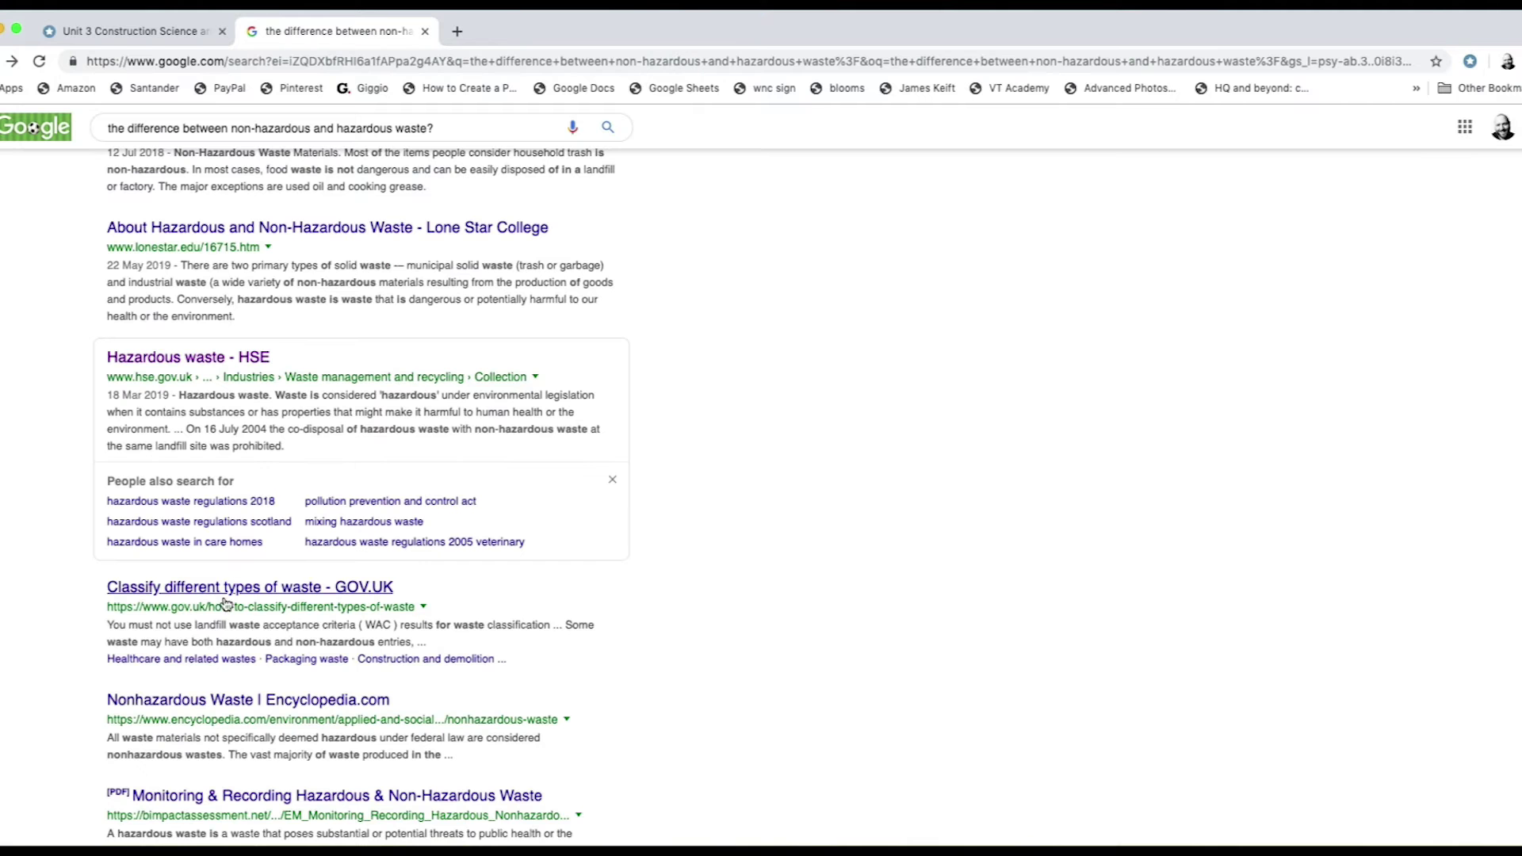
Open the GOV.UK Classify different types of waste page and bring up the clipper's destinations
{"action": "left_click", "coordinate": [219, 594]}
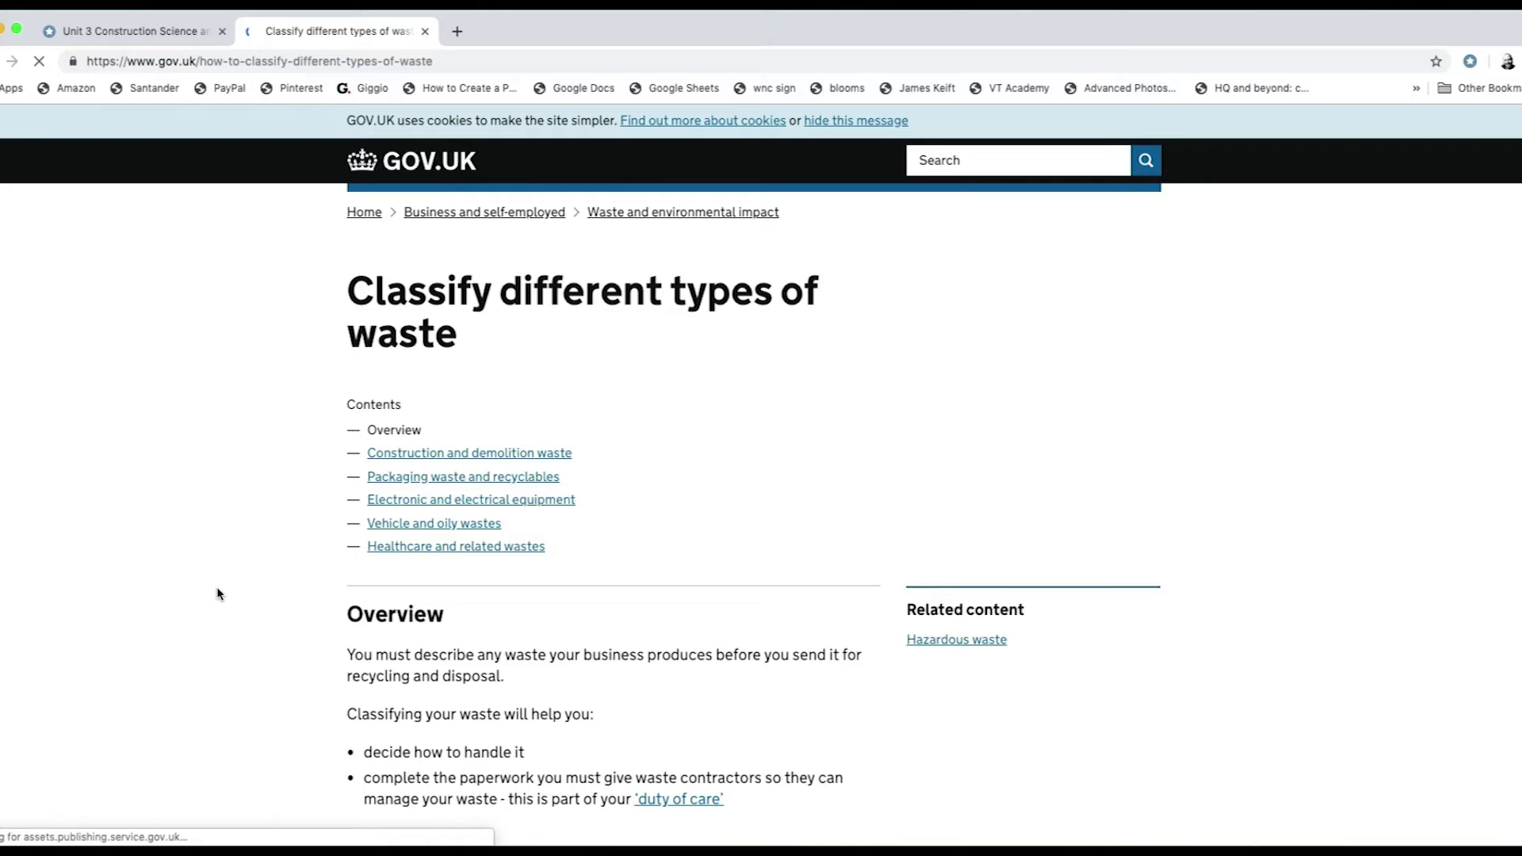
{"action": "scroll", "coordinate": [921, 613], "scroll_direction": "down", "scroll_amount": 5}
{"action": "scroll", "coordinate": [921, 614], "scroll_direction": "down", "scroll_amount": 2}
{"action": "scroll", "coordinate": [921, 615], "scroll_direction": "down", "scroll_amount": 2}
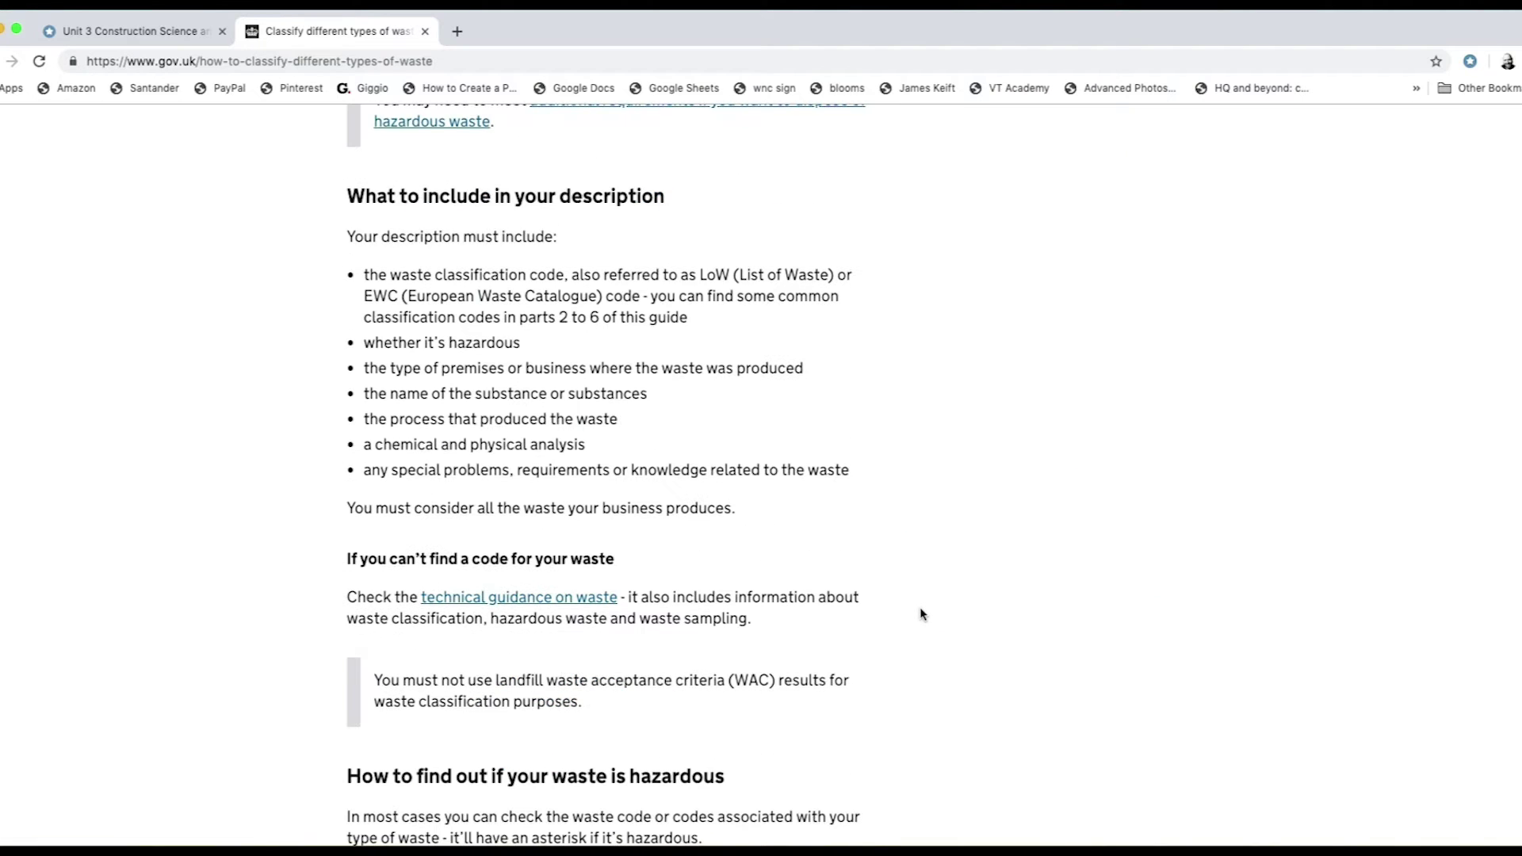
{"action": "scroll", "coordinate": [920, 613], "scroll_direction": "down", "scroll_amount": 2}
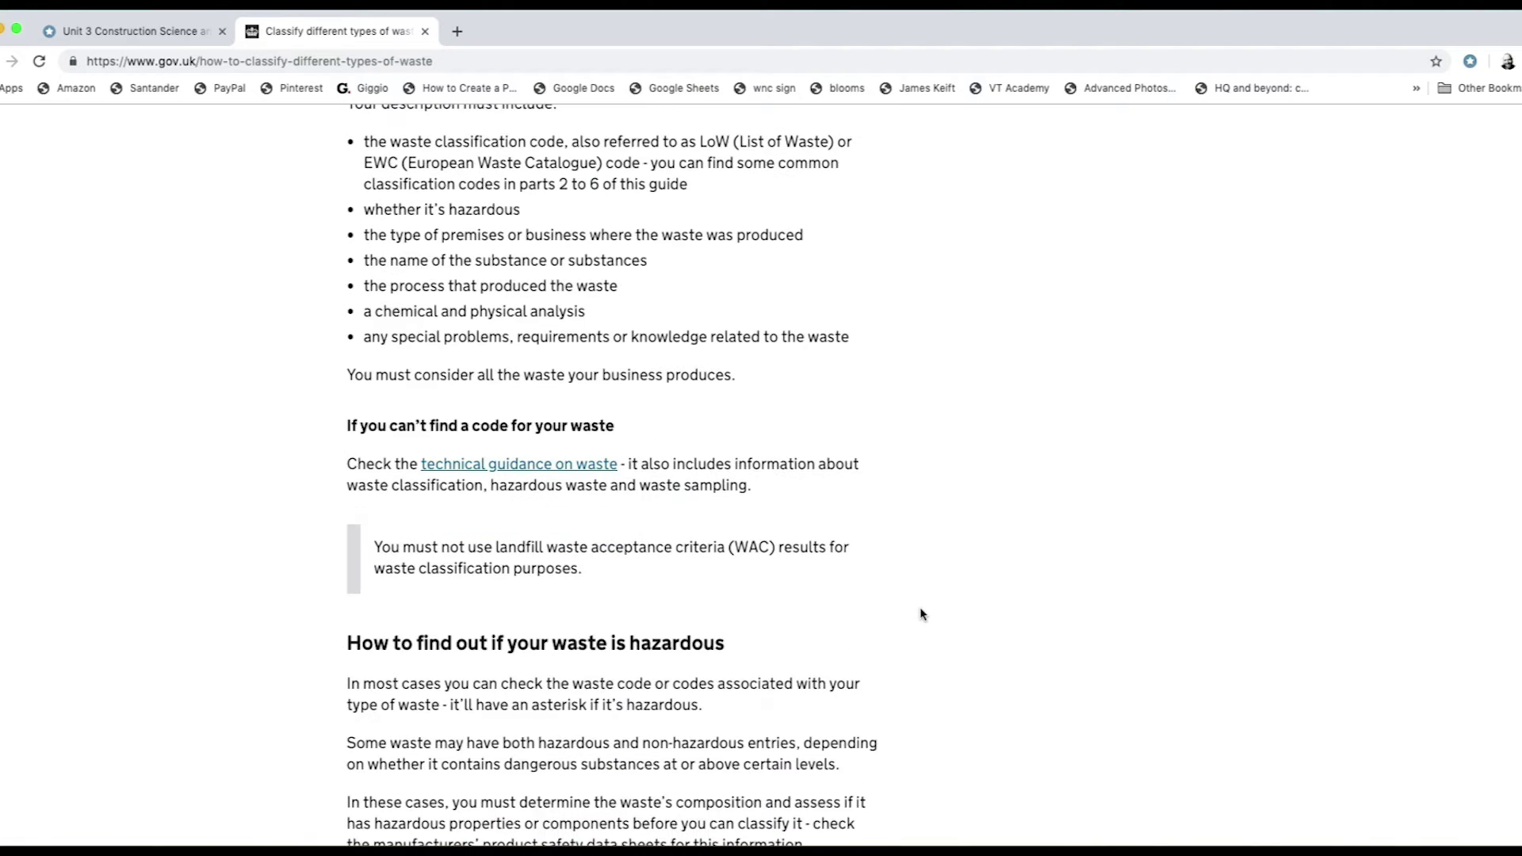
{"action": "left_click", "coordinate": [1470, 62]}
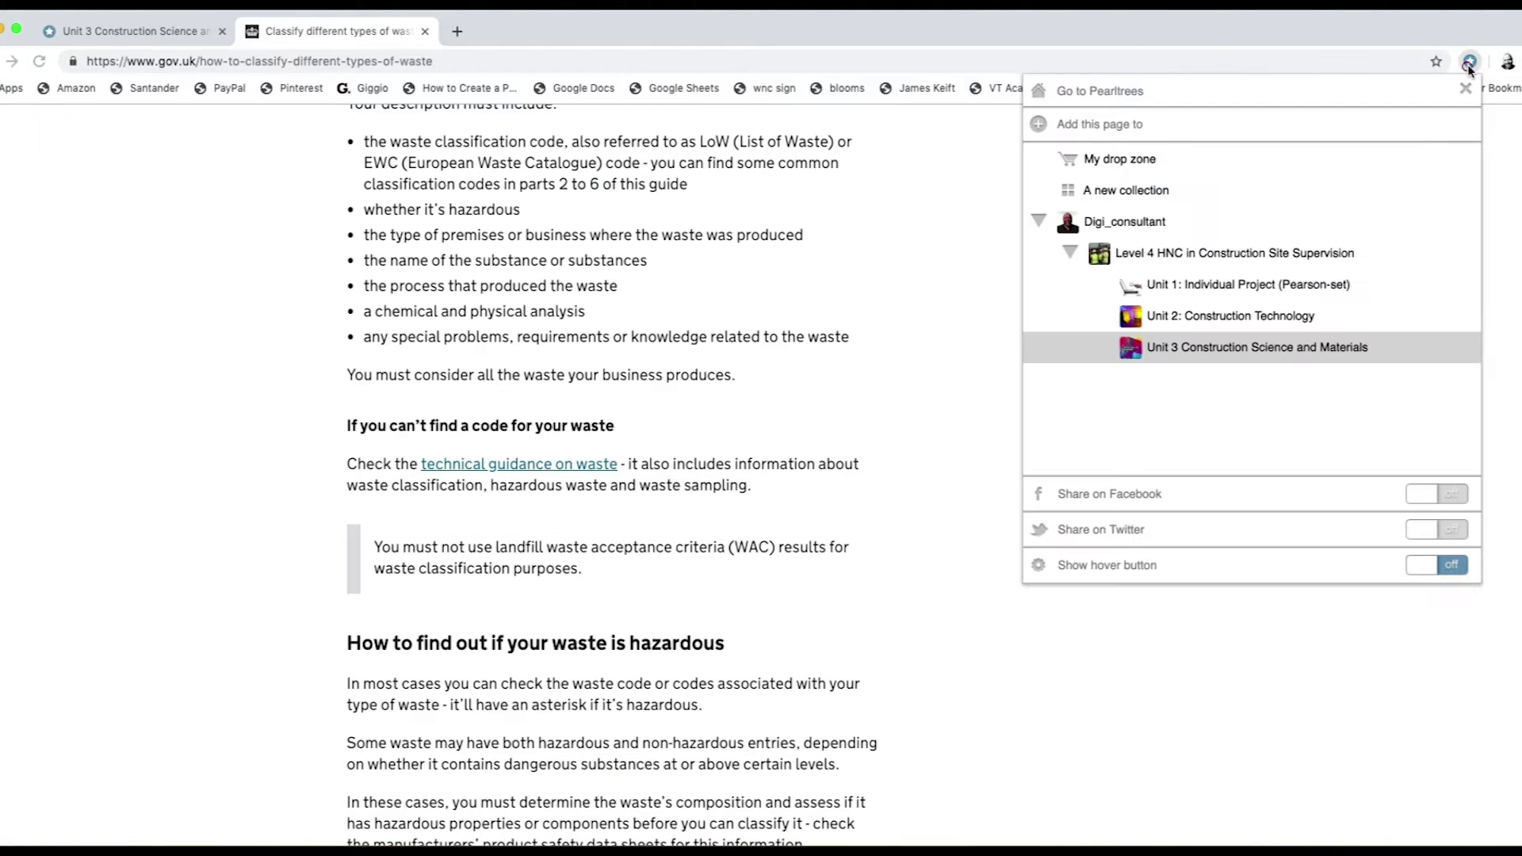
Save the page to Unit 3, then find and play the How to Classify Different Types of Wastes video on YouTube
{"action": "left_click", "coordinate": [1277, 349]}
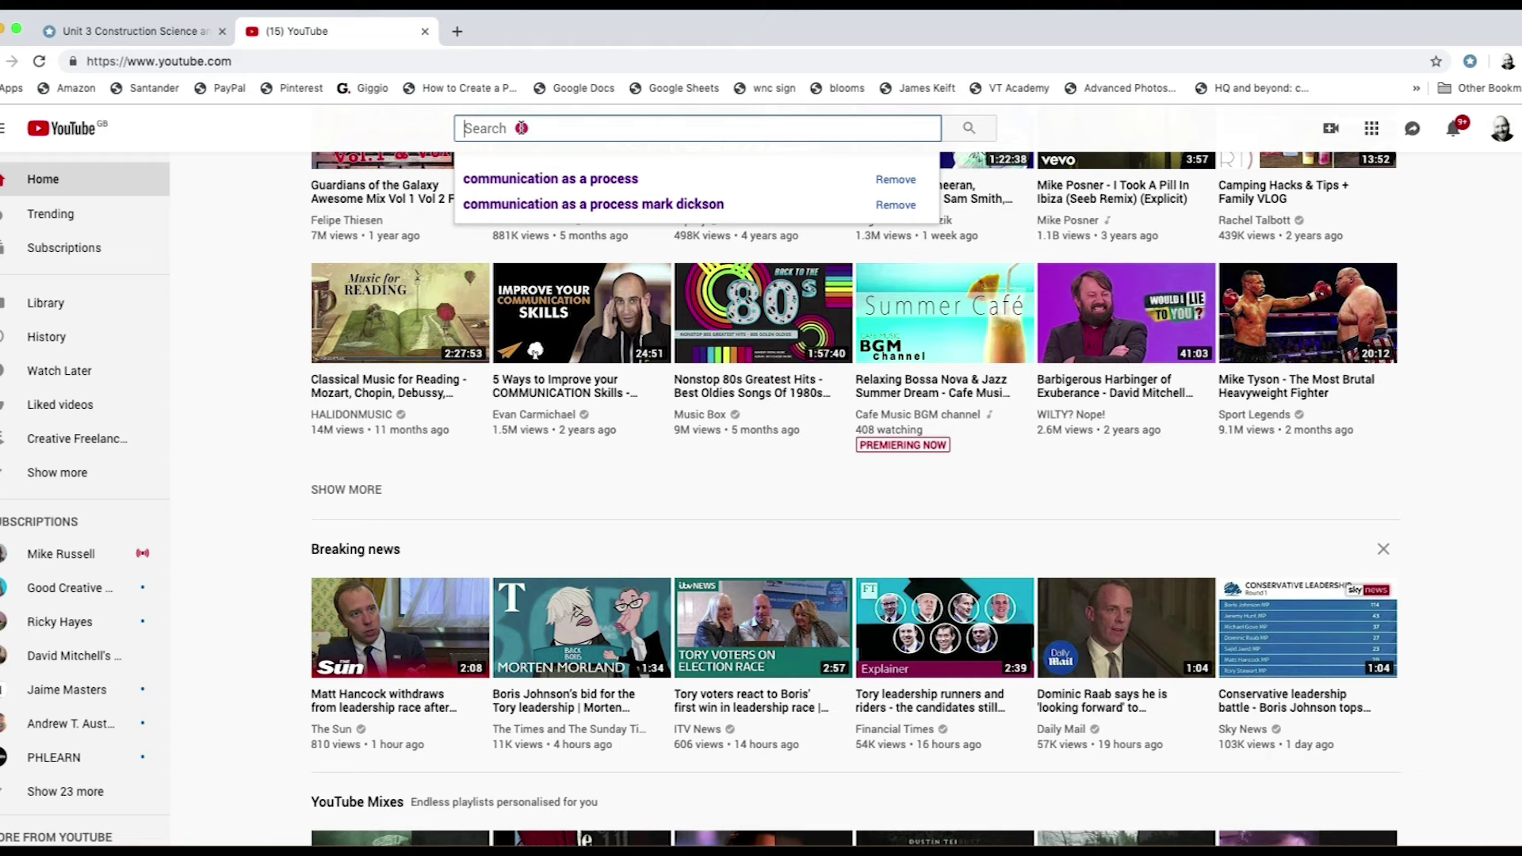
{"action": "left_click", "coordinate": [522, 128]}
{"action": "type", "text": "Classify different types of waste"}
{"action": "key", "text": "Return"}
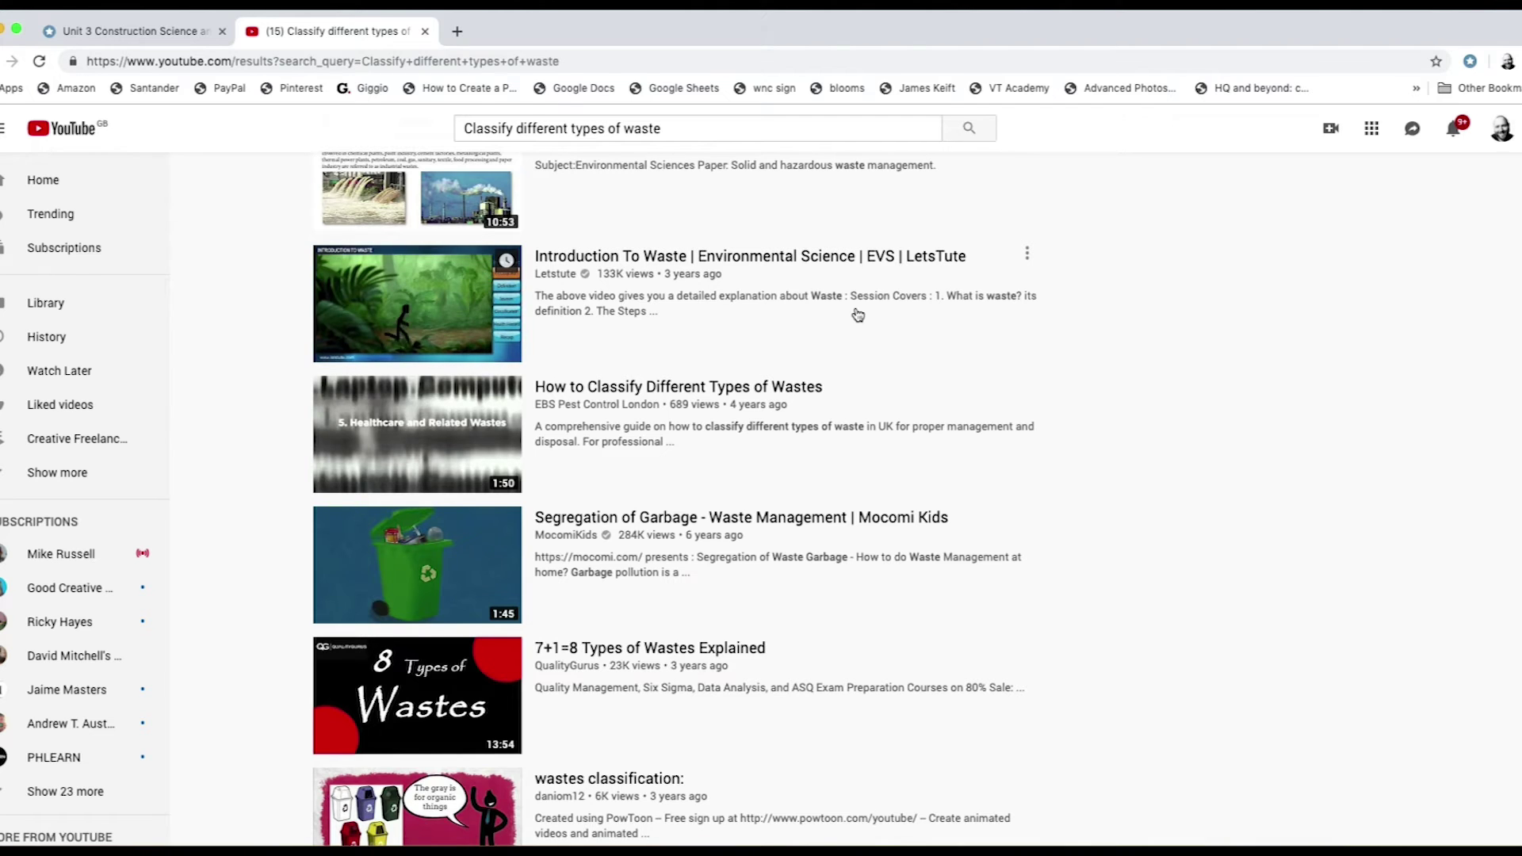
{"action": "scroll", "coordinate": [754, 345], "scroll_direction": "down", "scroll_amount": 1}
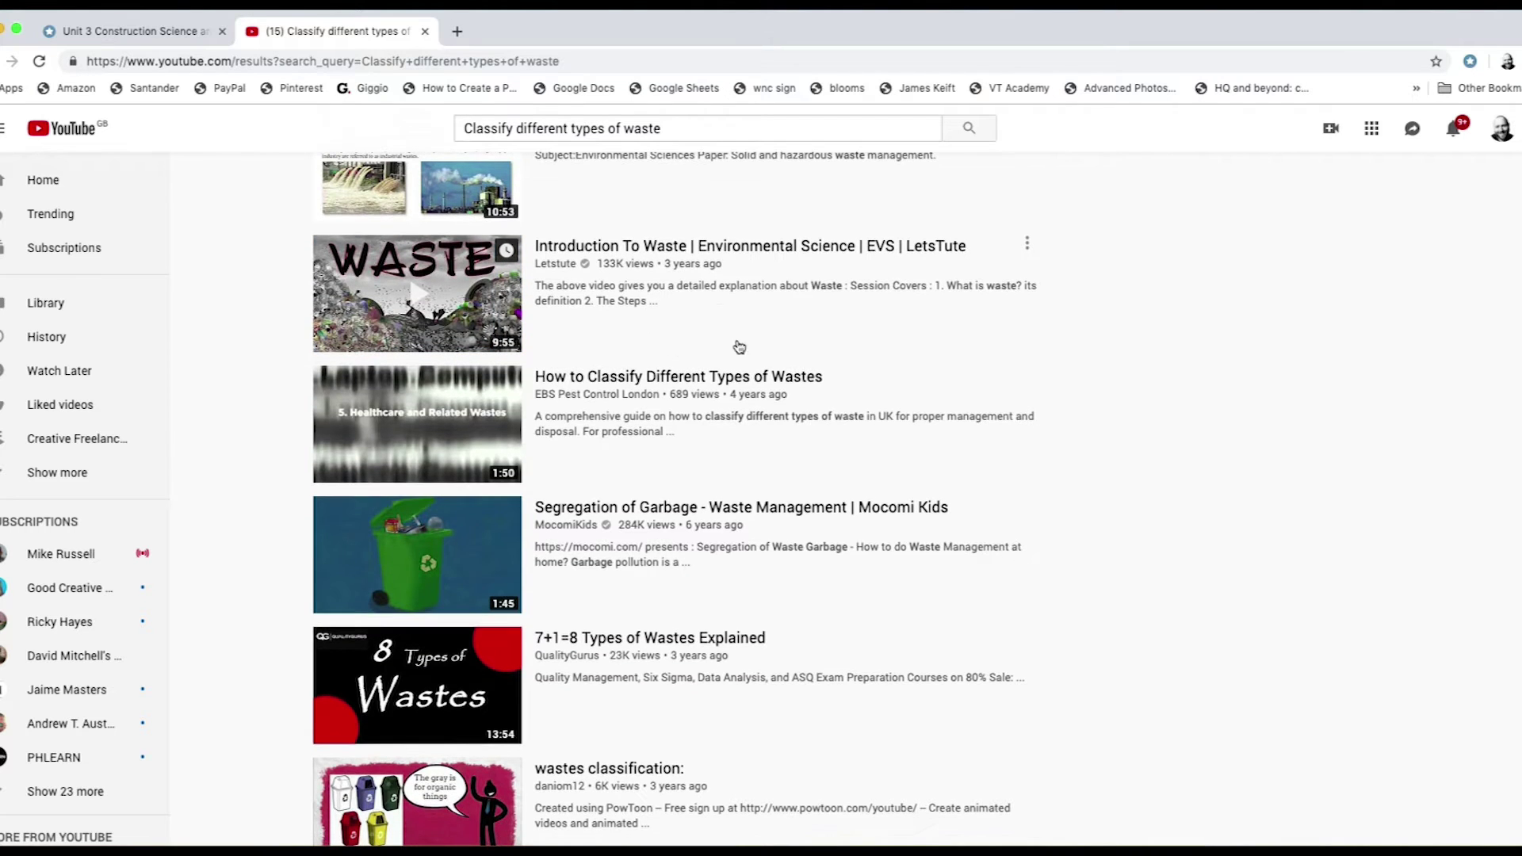
{"action": "left_click", "coordinate": [377, 430]}
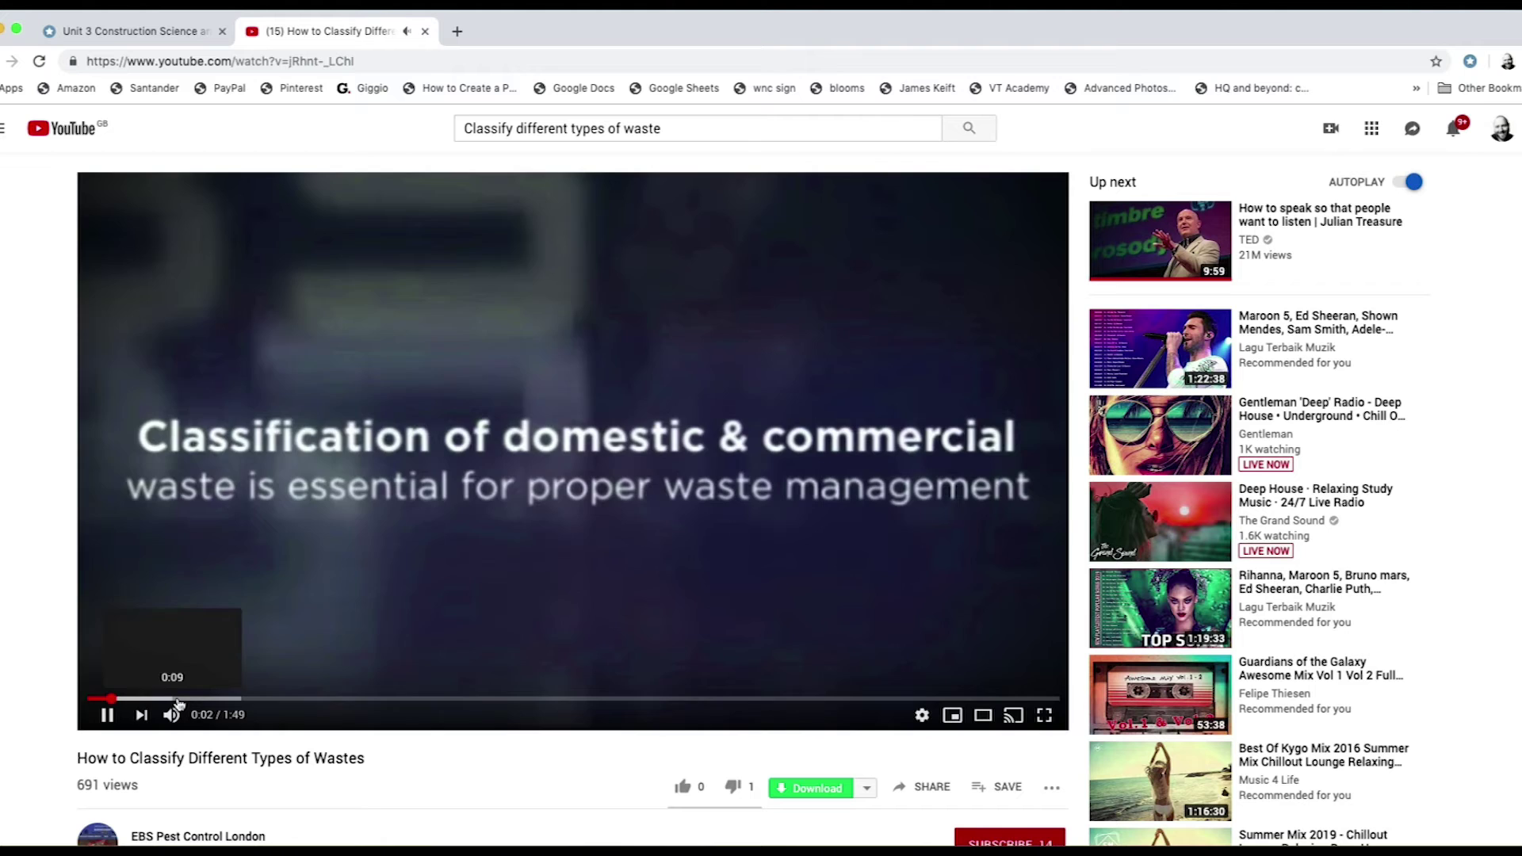
{"action": "left_click_drag", "start_coordinate": [177, 703], "coordinate": [296, 702]}
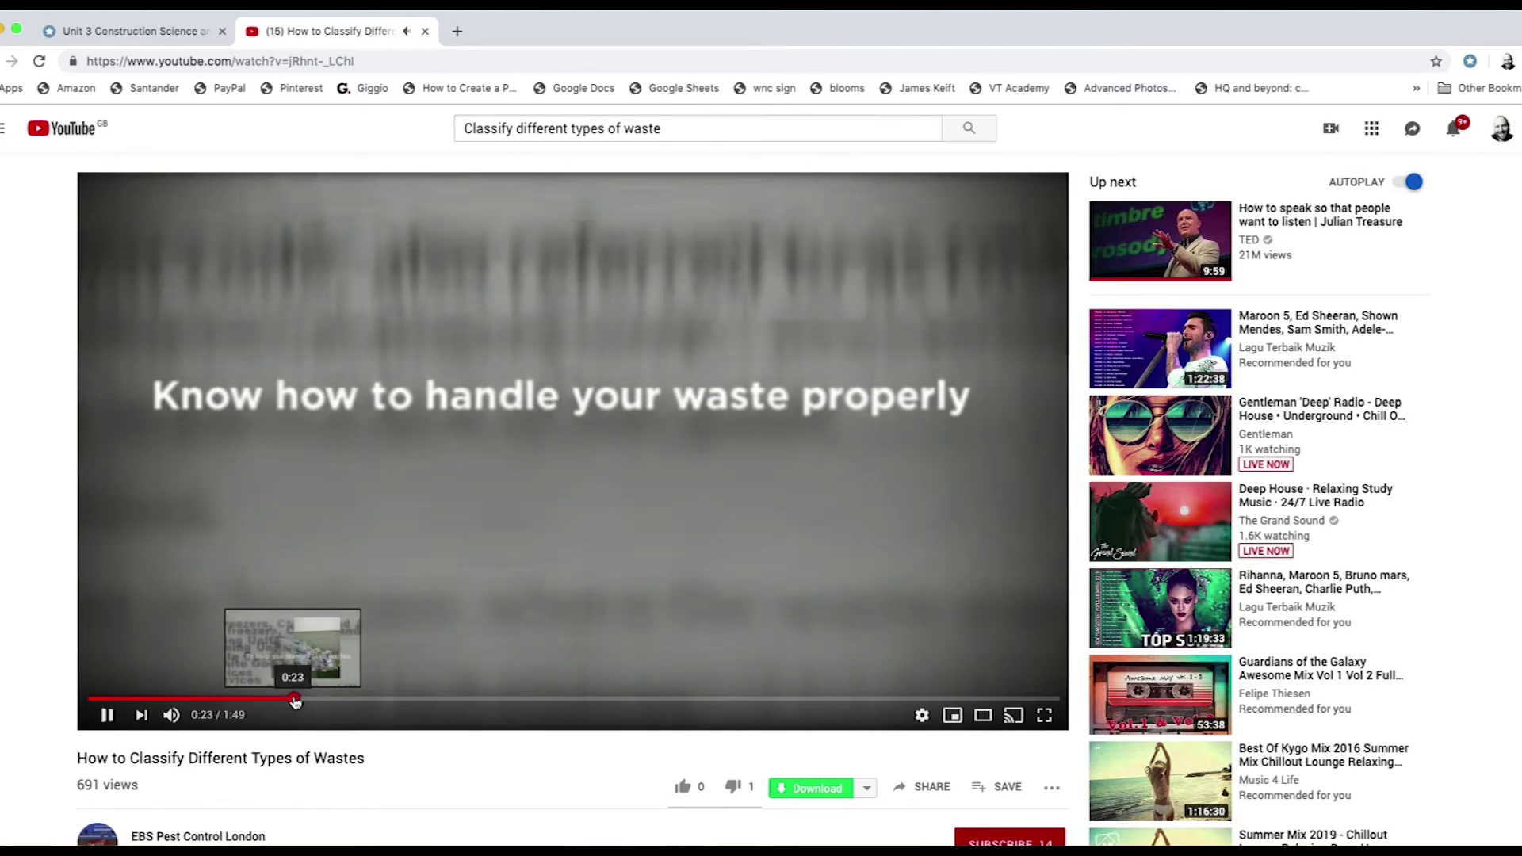
Clip the video into Unit 3 Construction Science and Materials and view it inside that collection
{"action": "left_click", "coordinate": [1471, 62]}
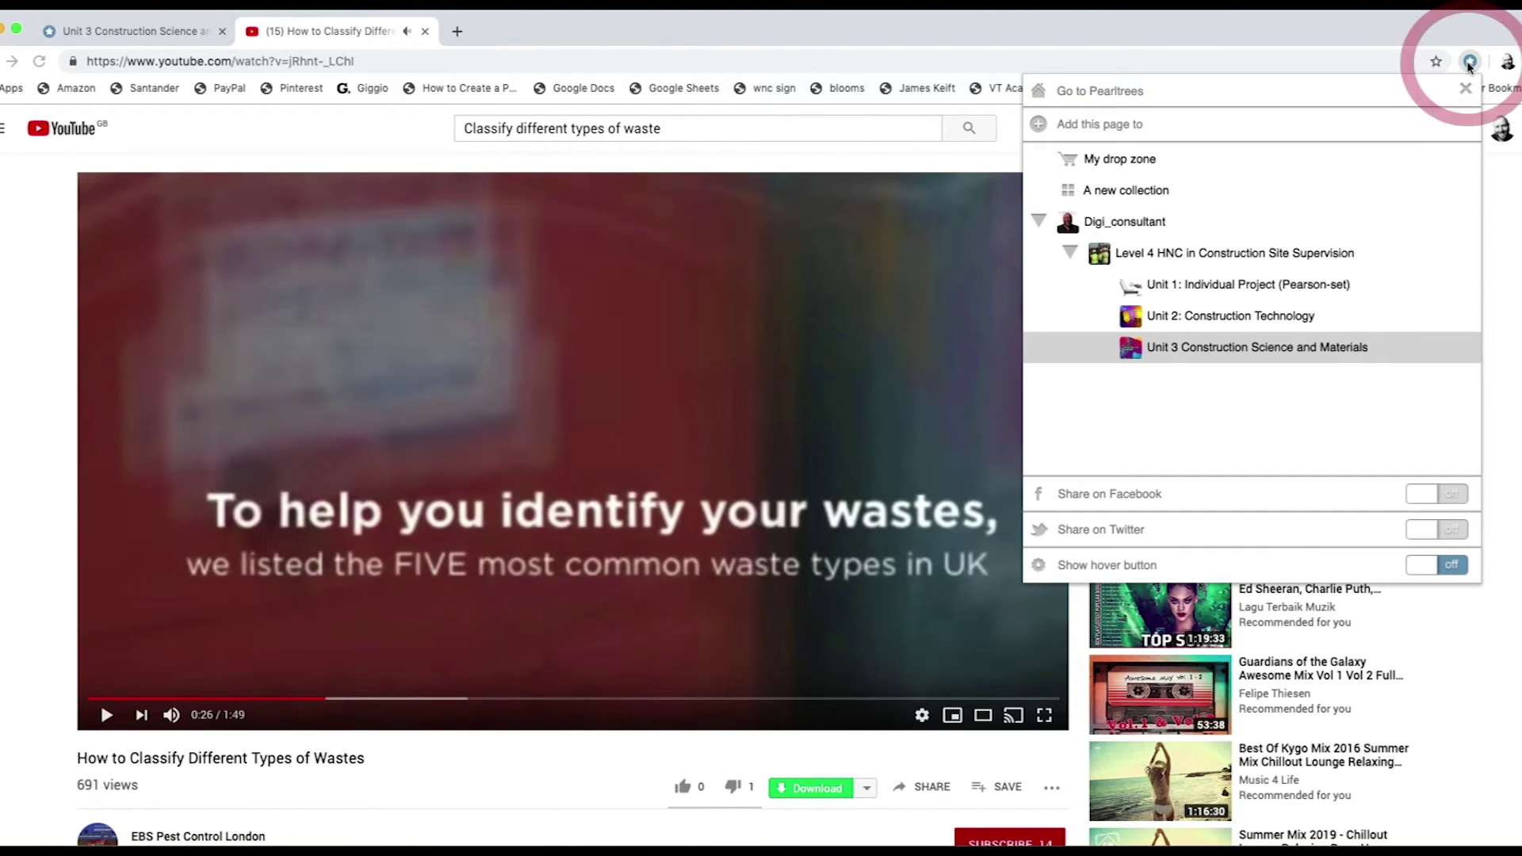
{"action": "left_click", "coordinate": [1139, 354]}
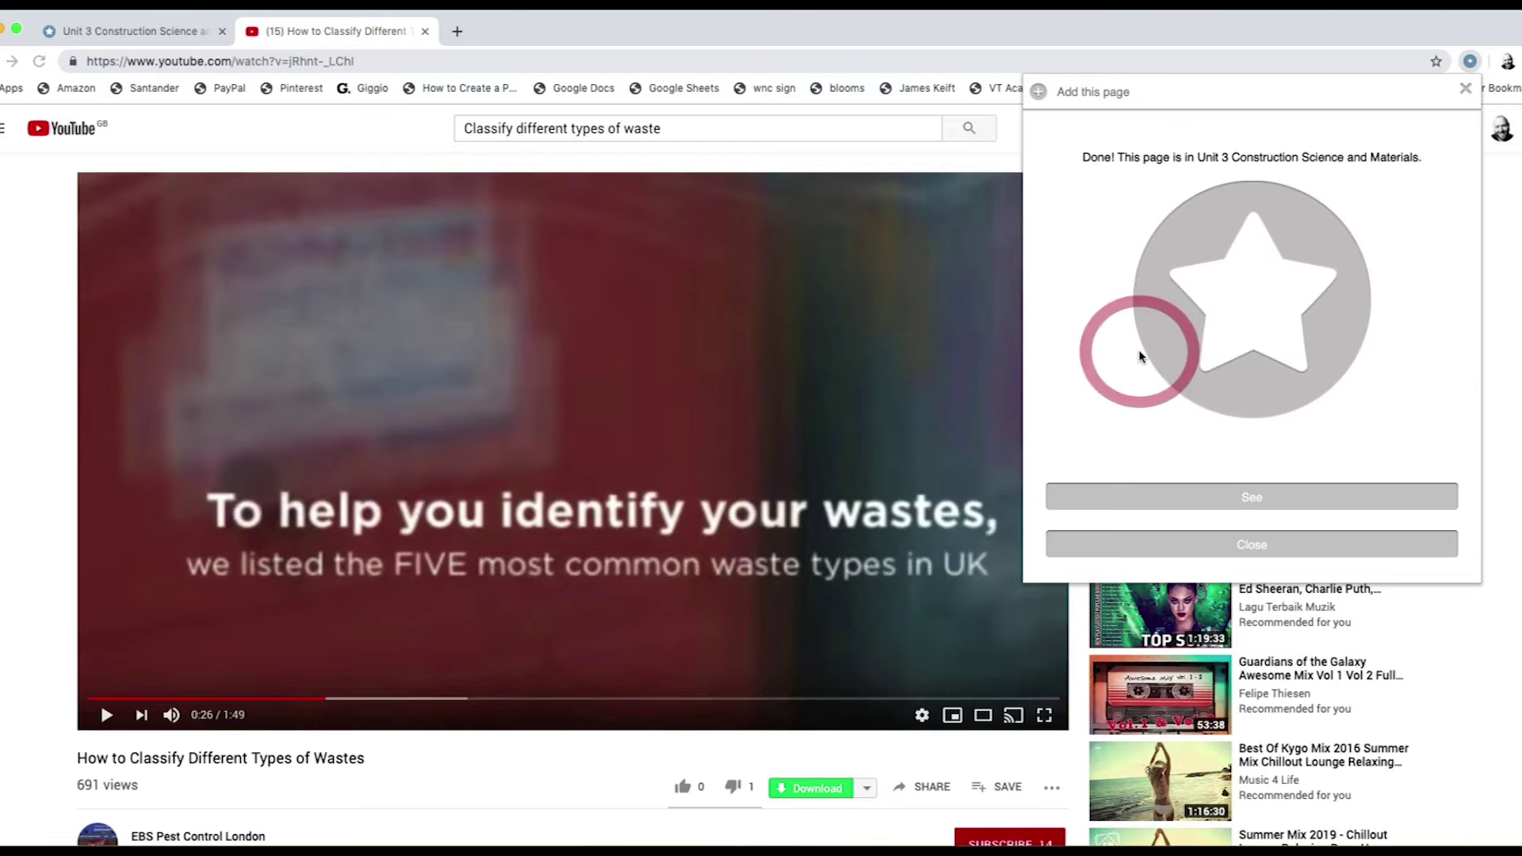
{"action": "left_click", "coordinate": [1282, 500]}
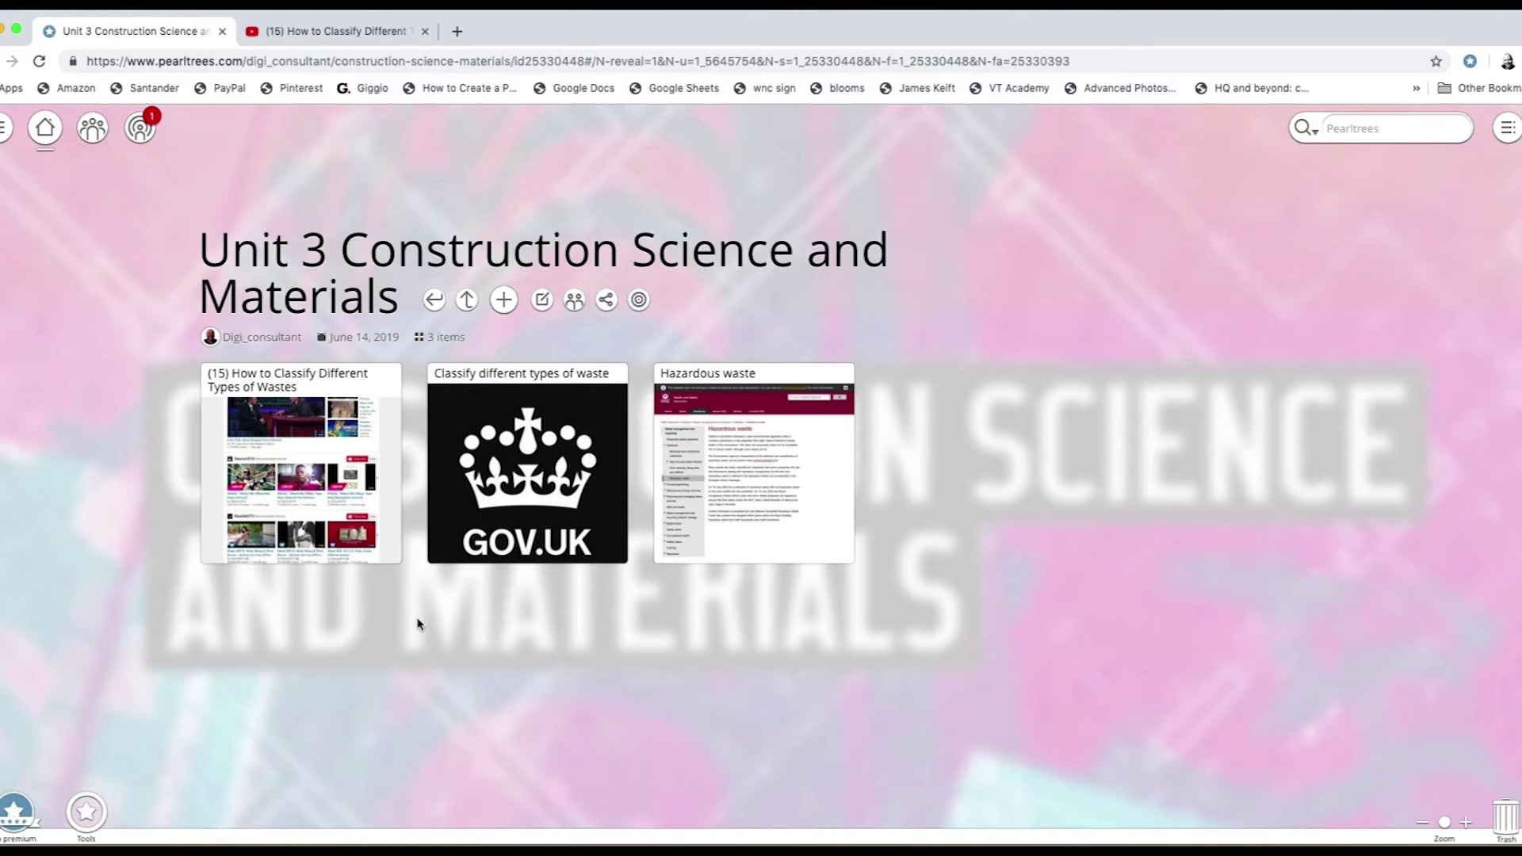
{"action": "left_click", "coordinate": [300, 479]}
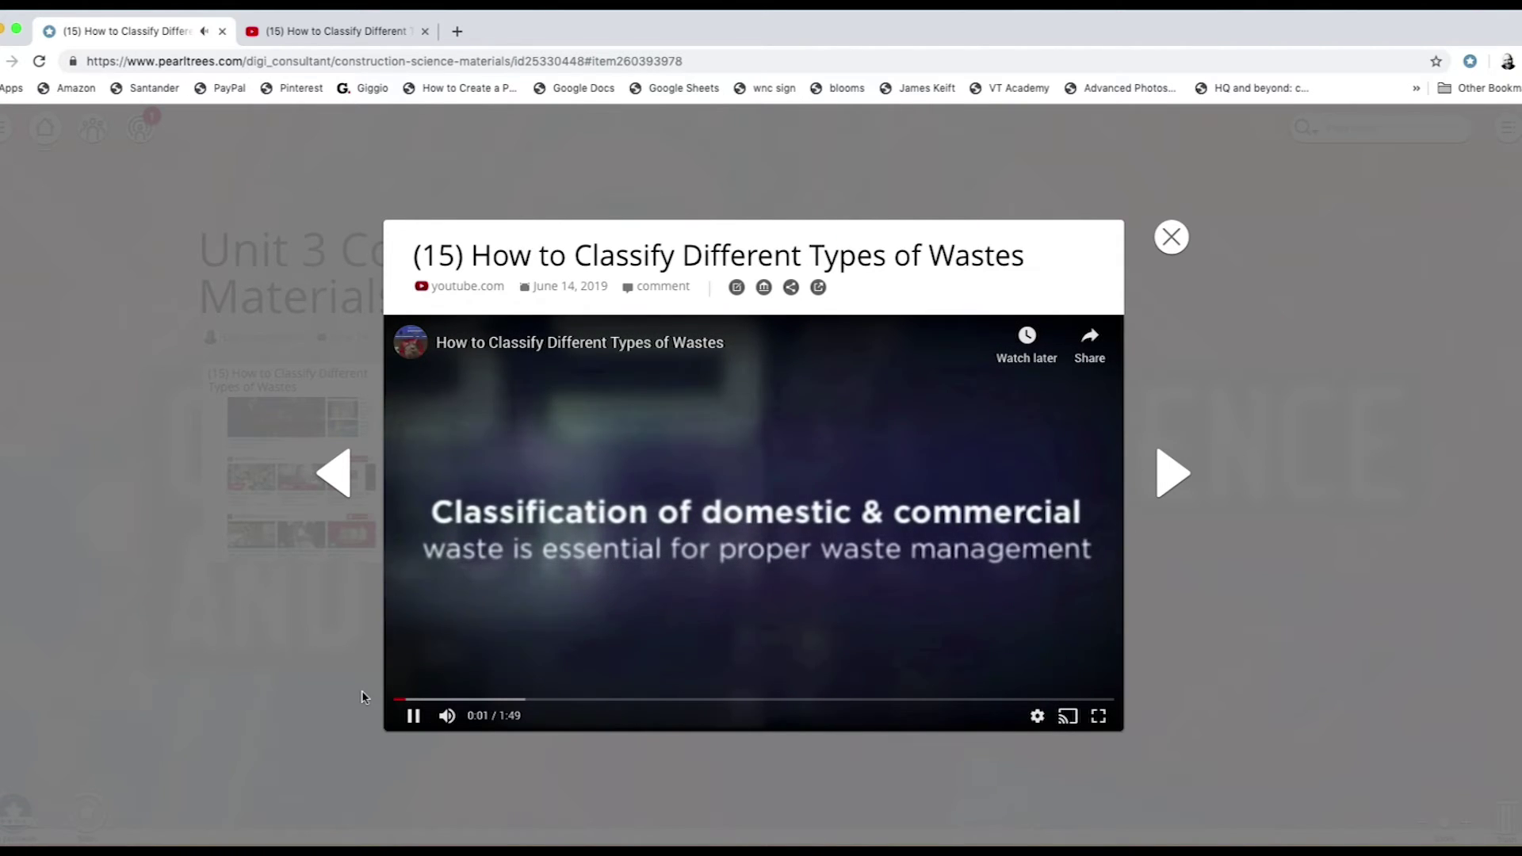
{"action": "left_click", "coordinate": [360, 691]}
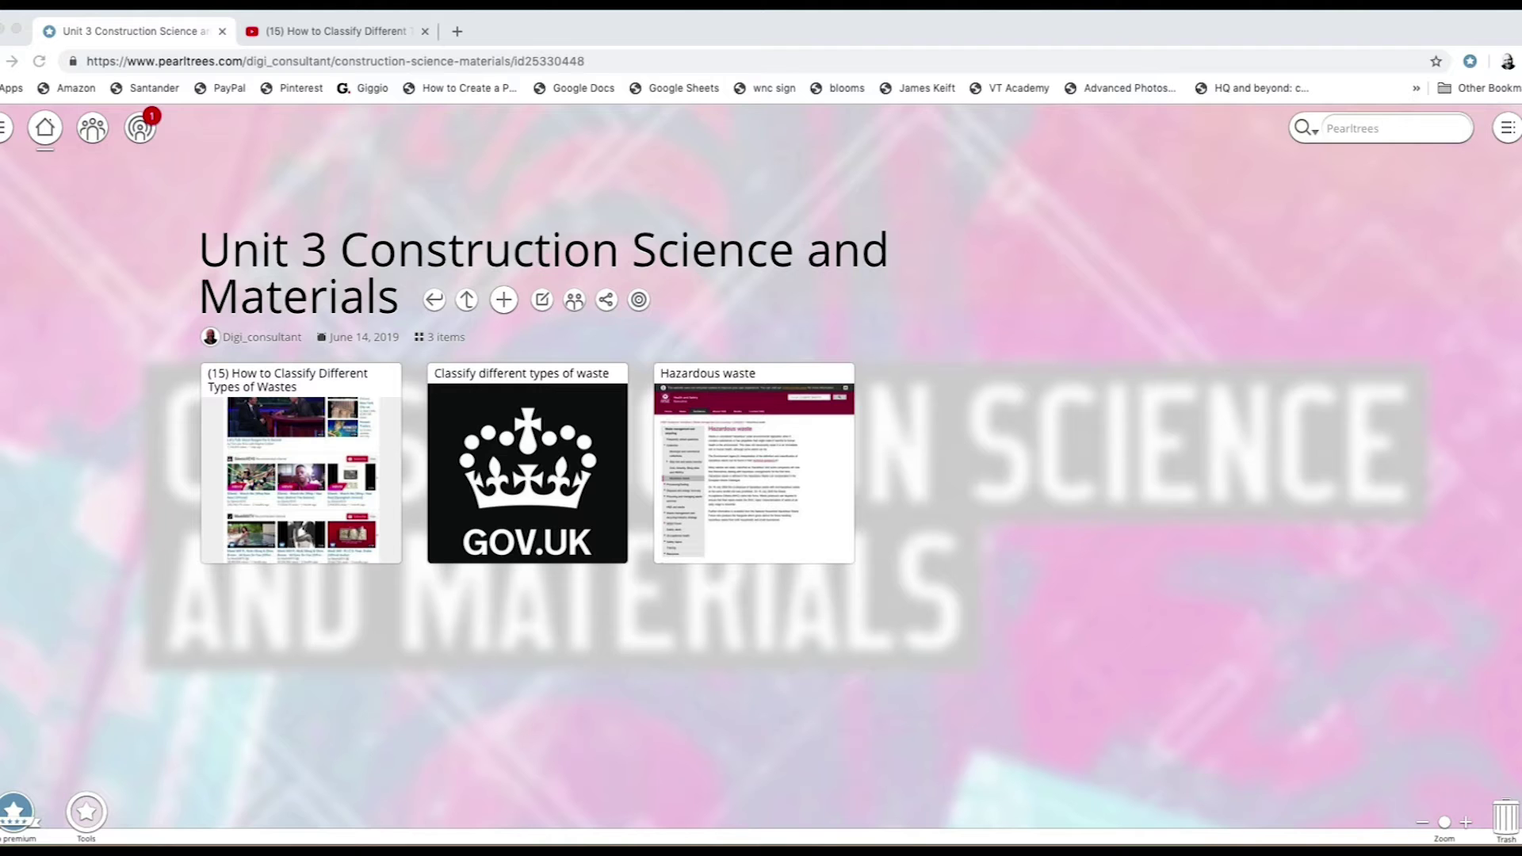
Upload the EM Monitoring hazardous-waste PDF from the computer into the Unit 3 collection
{"action": "left_click", "coordinate": [504, 302]}
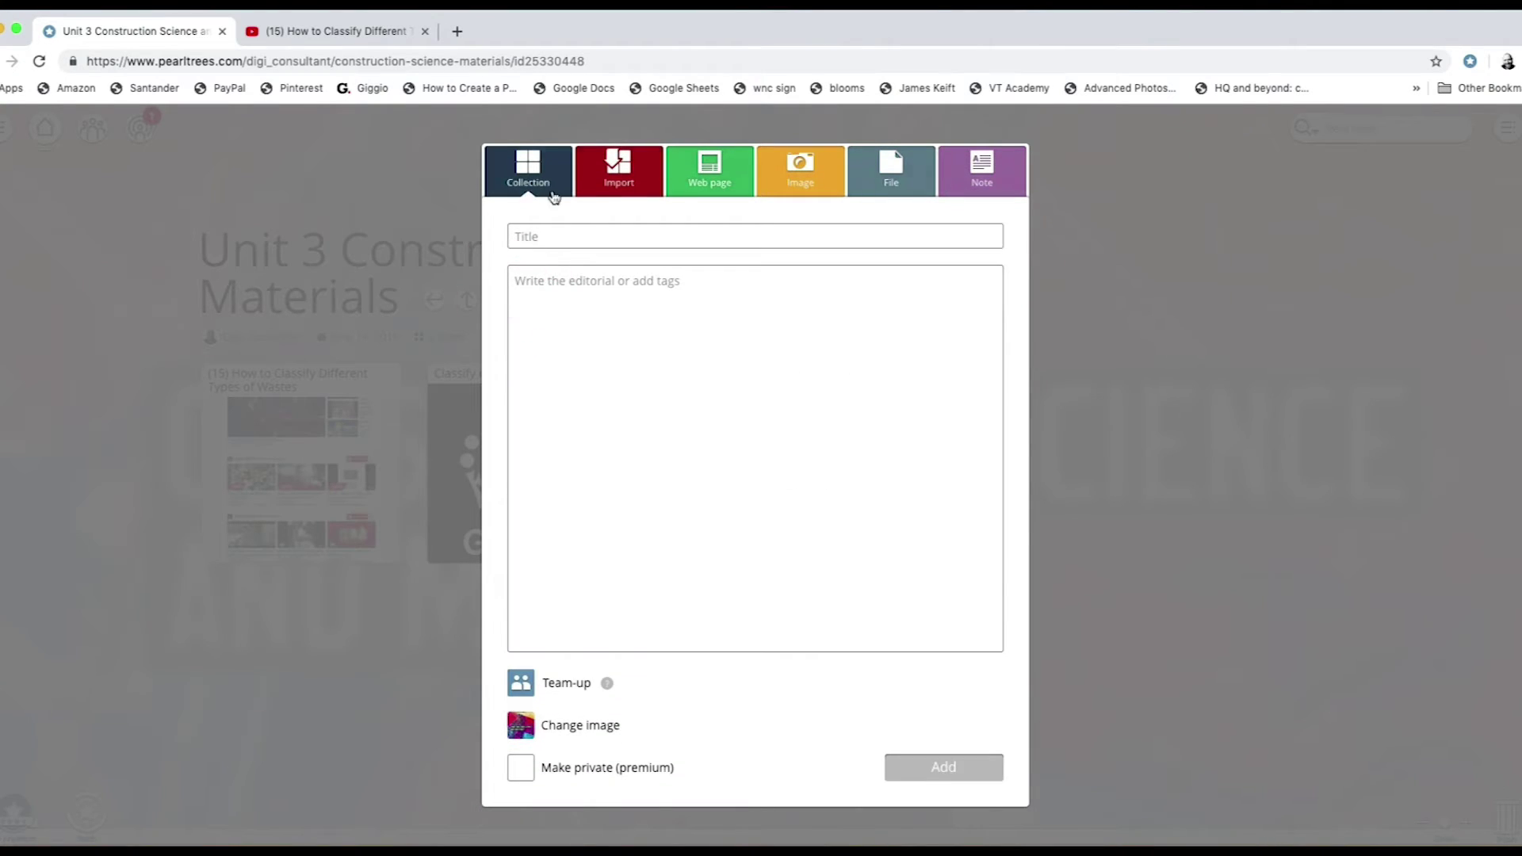
{"action": "left_click", "coordinate": [595, 191]}
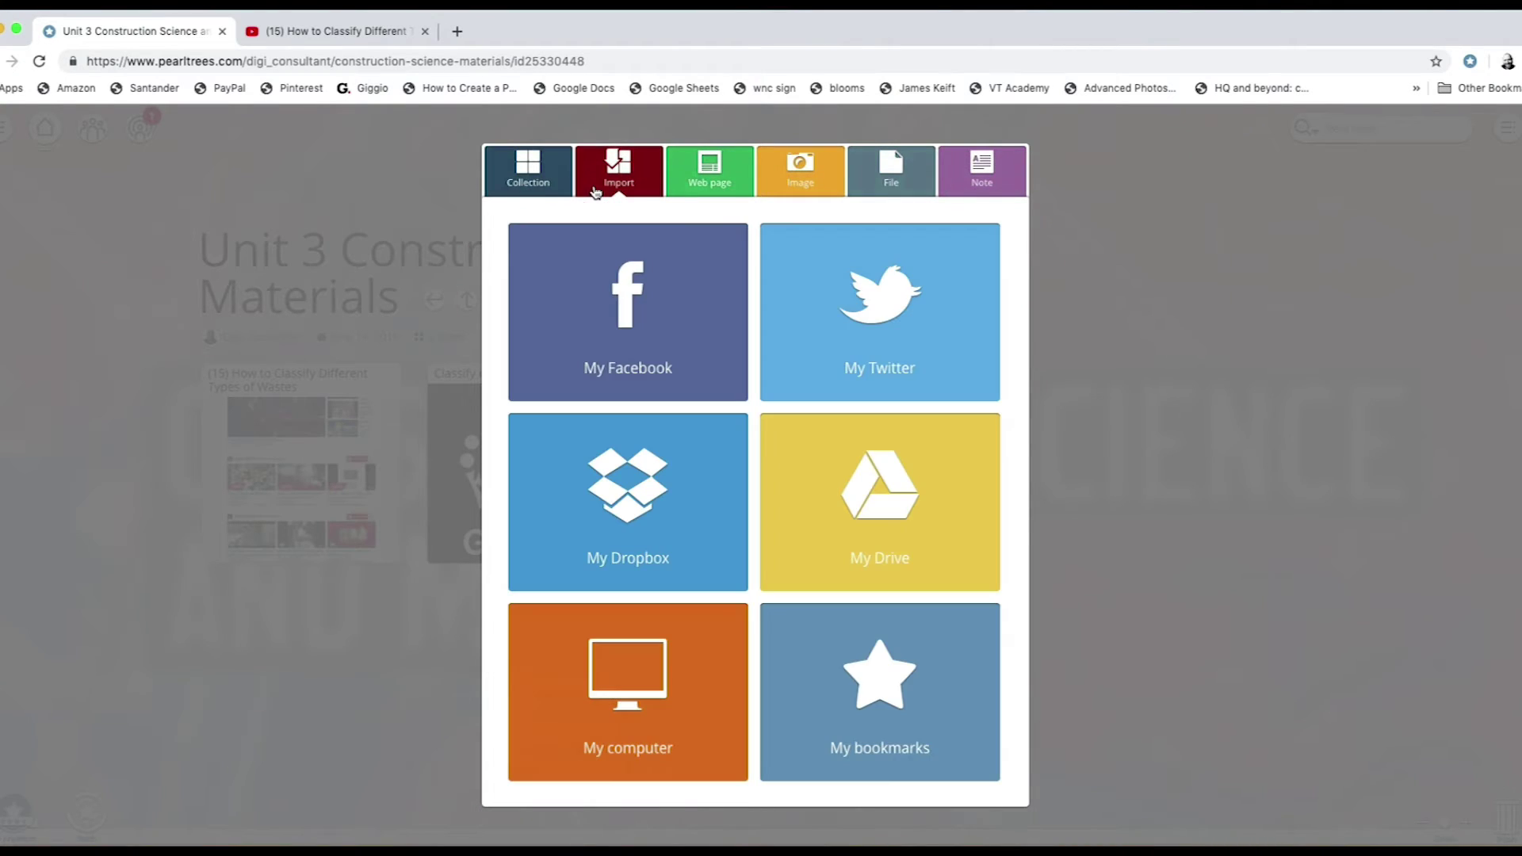
{"action": "left_click", "coordinate": [709, 172]}
{"action": "left_click", "coordinate": [801, 172]}
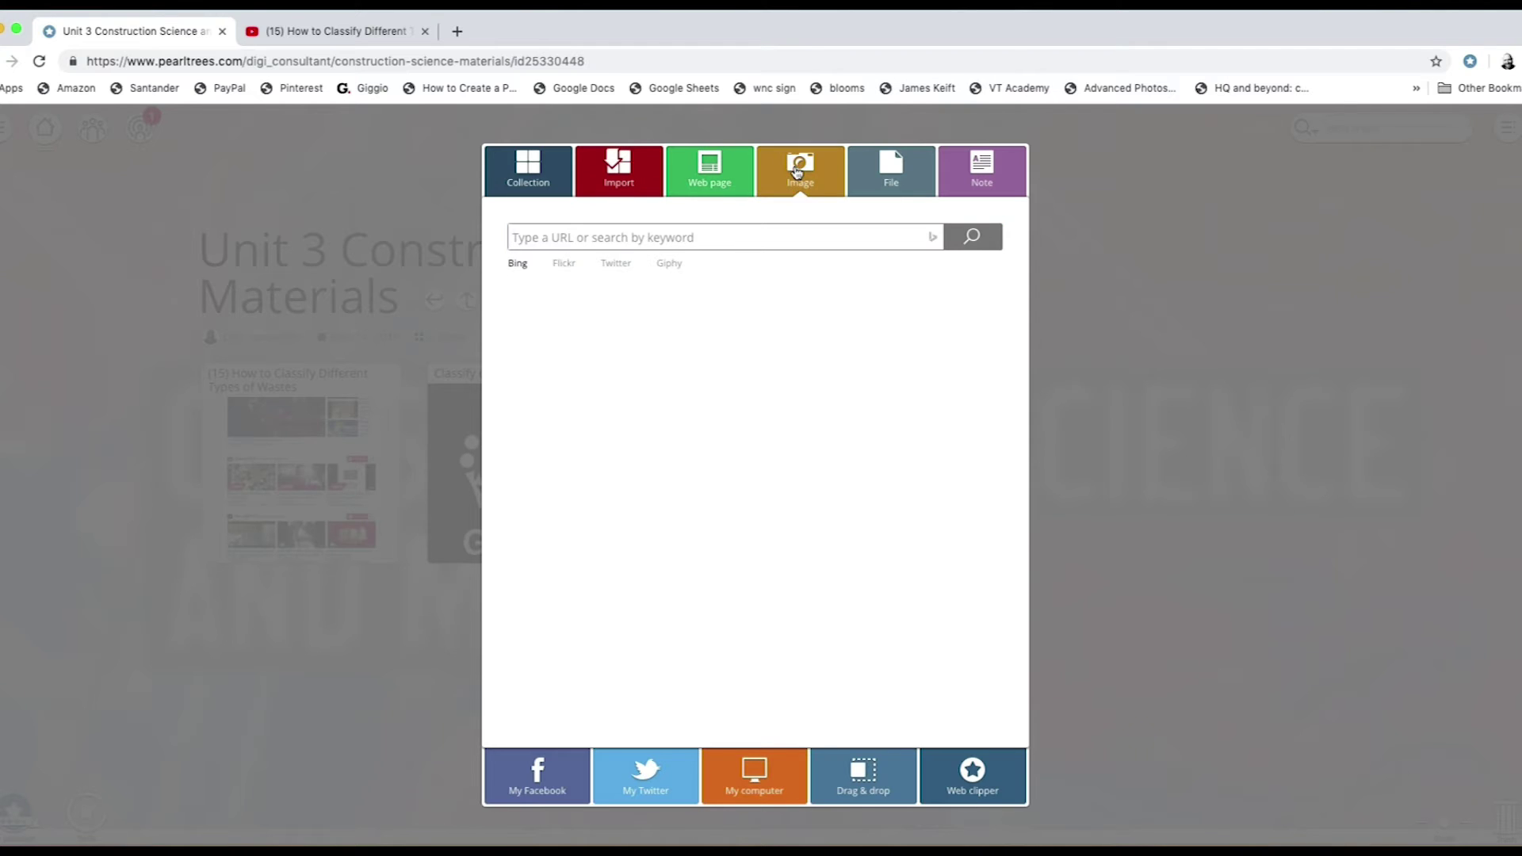
{"action": "left_click", "coordinate": [898, 173]}
{"action": "left_click", "coordinate": [756, 476]}
{"action": "left_click", "coordinate": [488, 214]}
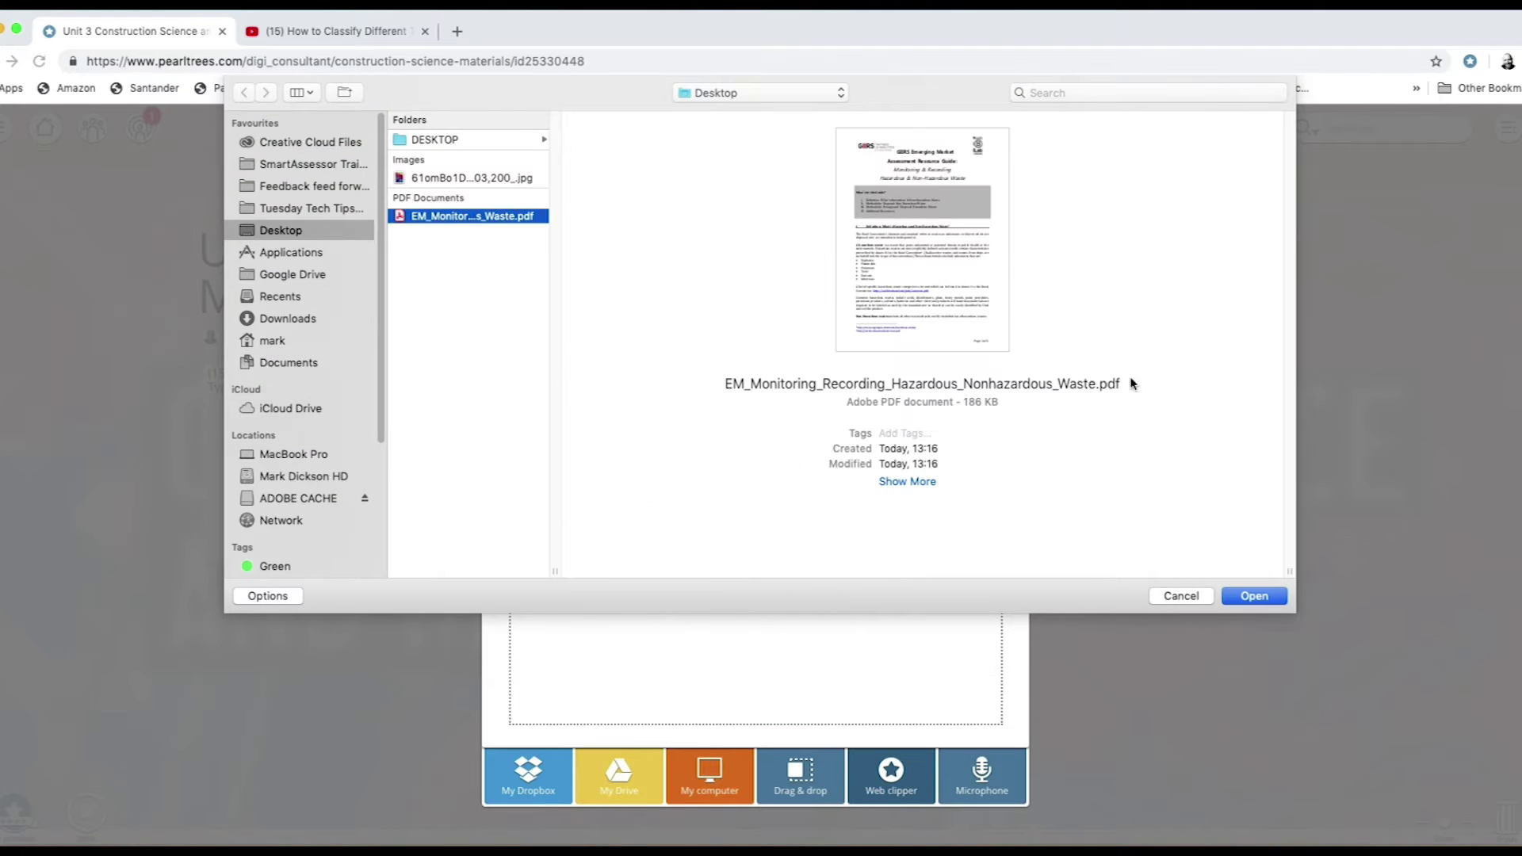
{"action": "left_click", "coordinate": [1253, 605]}
Preview the uploaded PDF, download it to the Desktop, and return to the collection's next item
{"action": "left_click", "coordinate": [291, 463]}
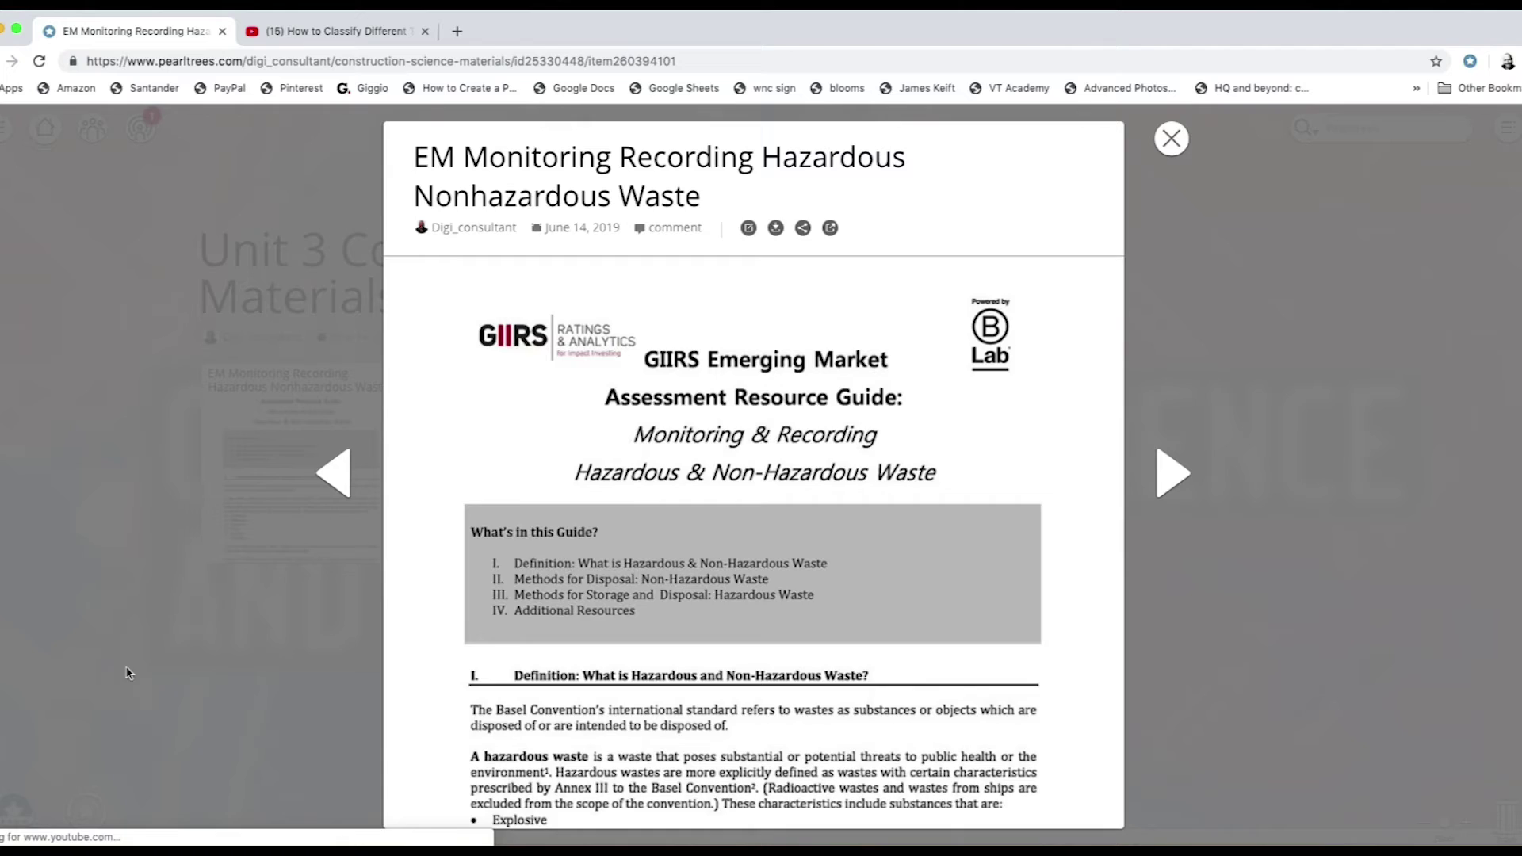
{"action": "left_click", "coordinate": [587, 505]}
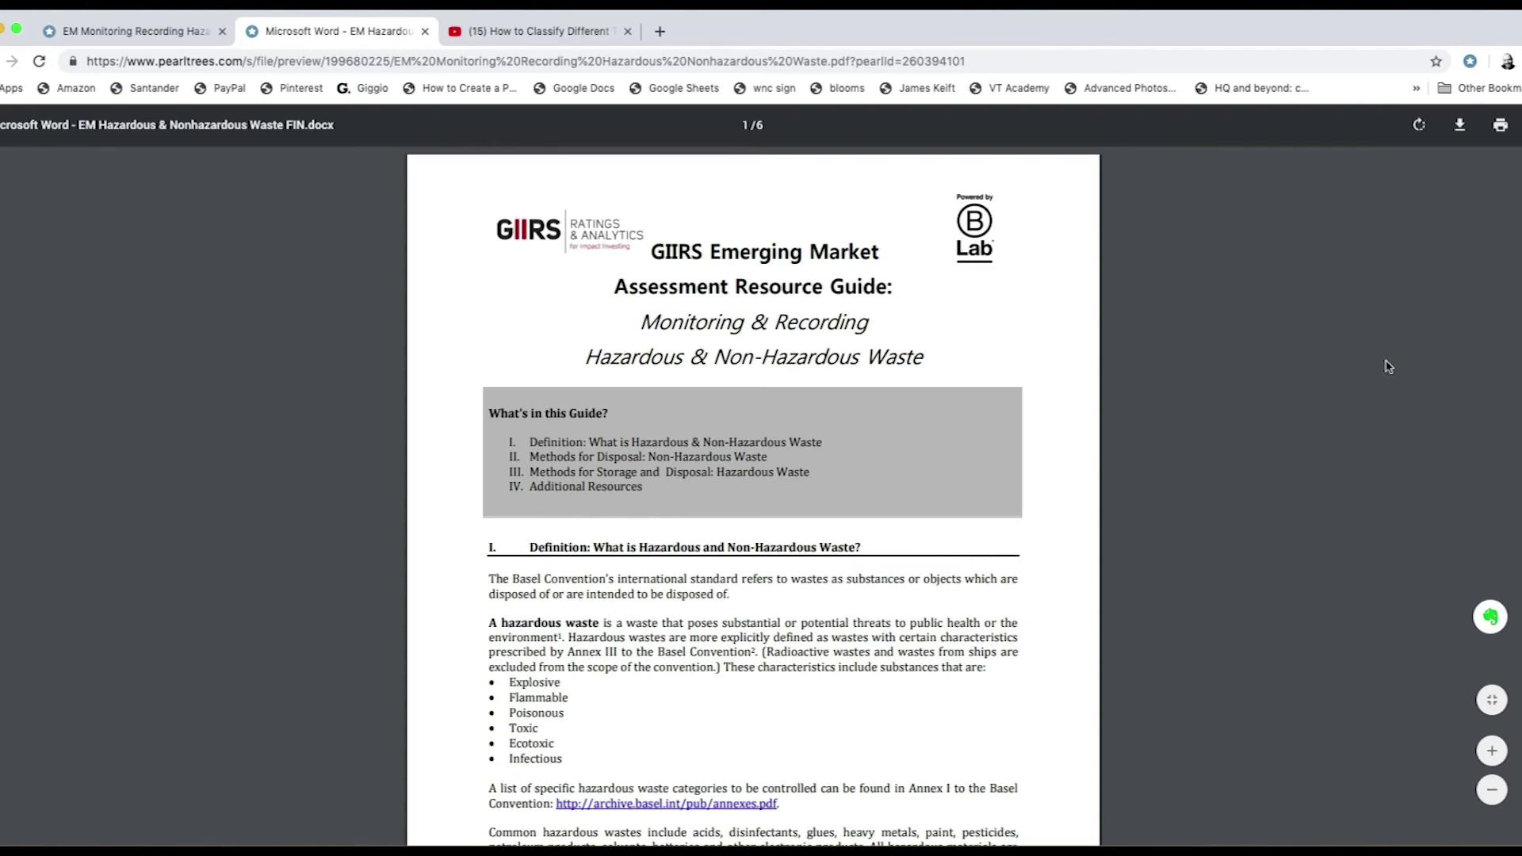
{"action": "left_click", "coordinate": [1459, 125]}
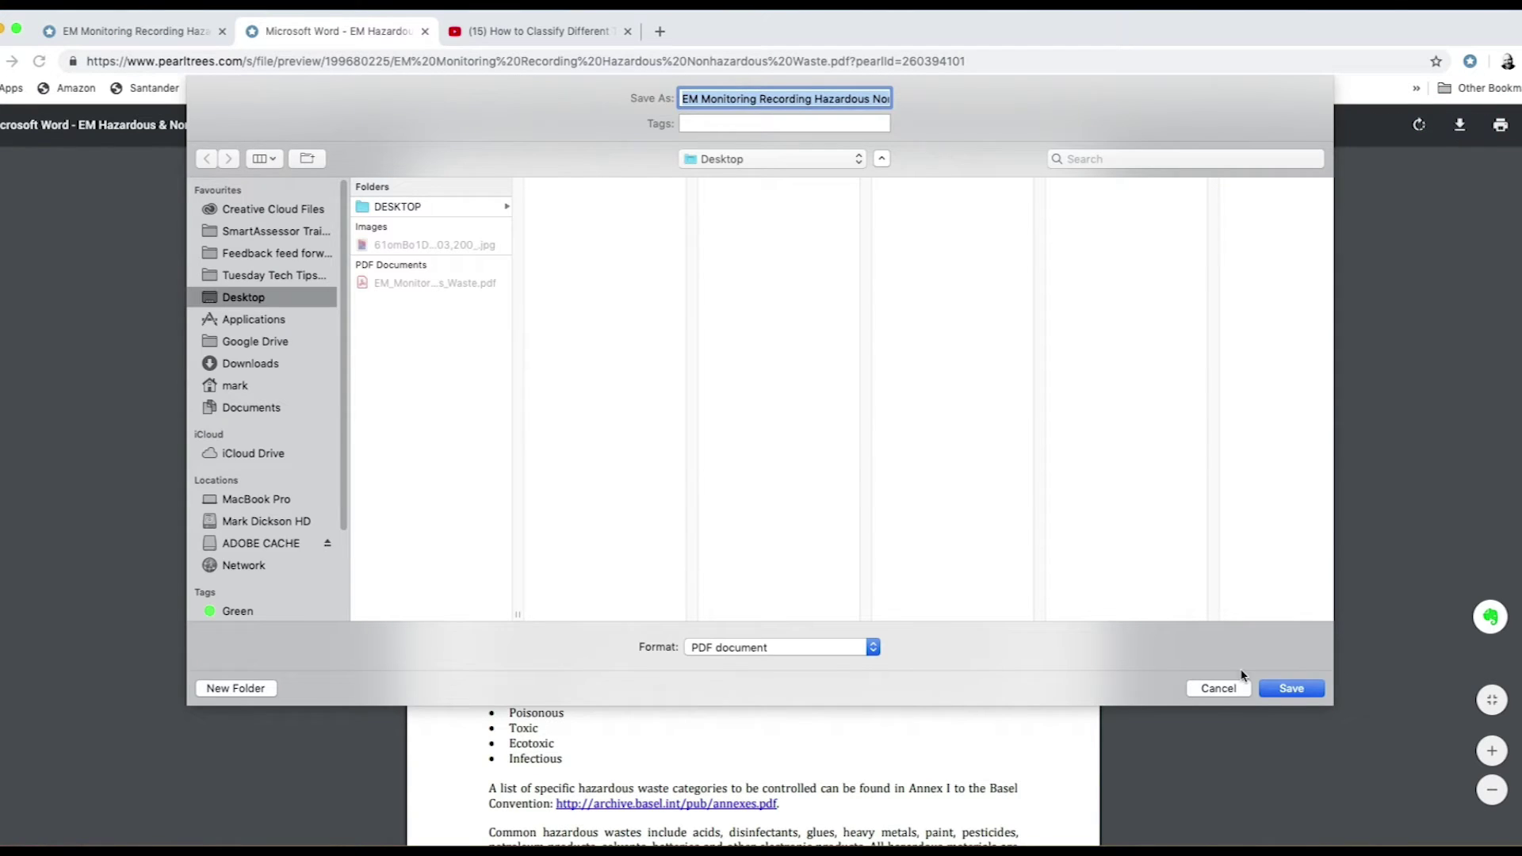
{"action": "left_click", "coordinate": [1290, 687]}
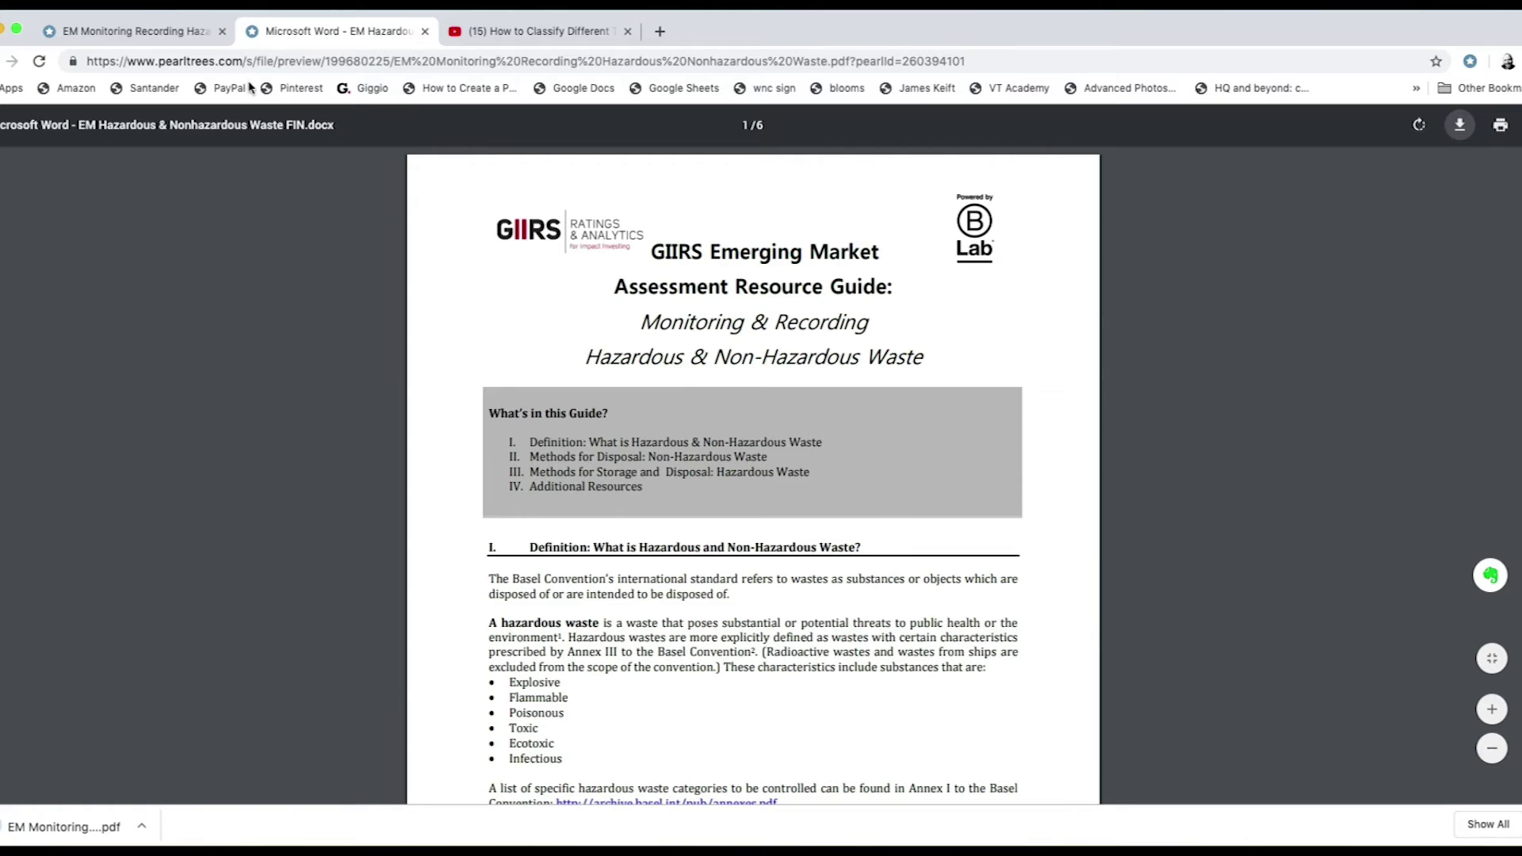
{"action": "left_click", "coordinate": [179, 32]}
{"action": "left_click", "coordinate": [1175, 455]}
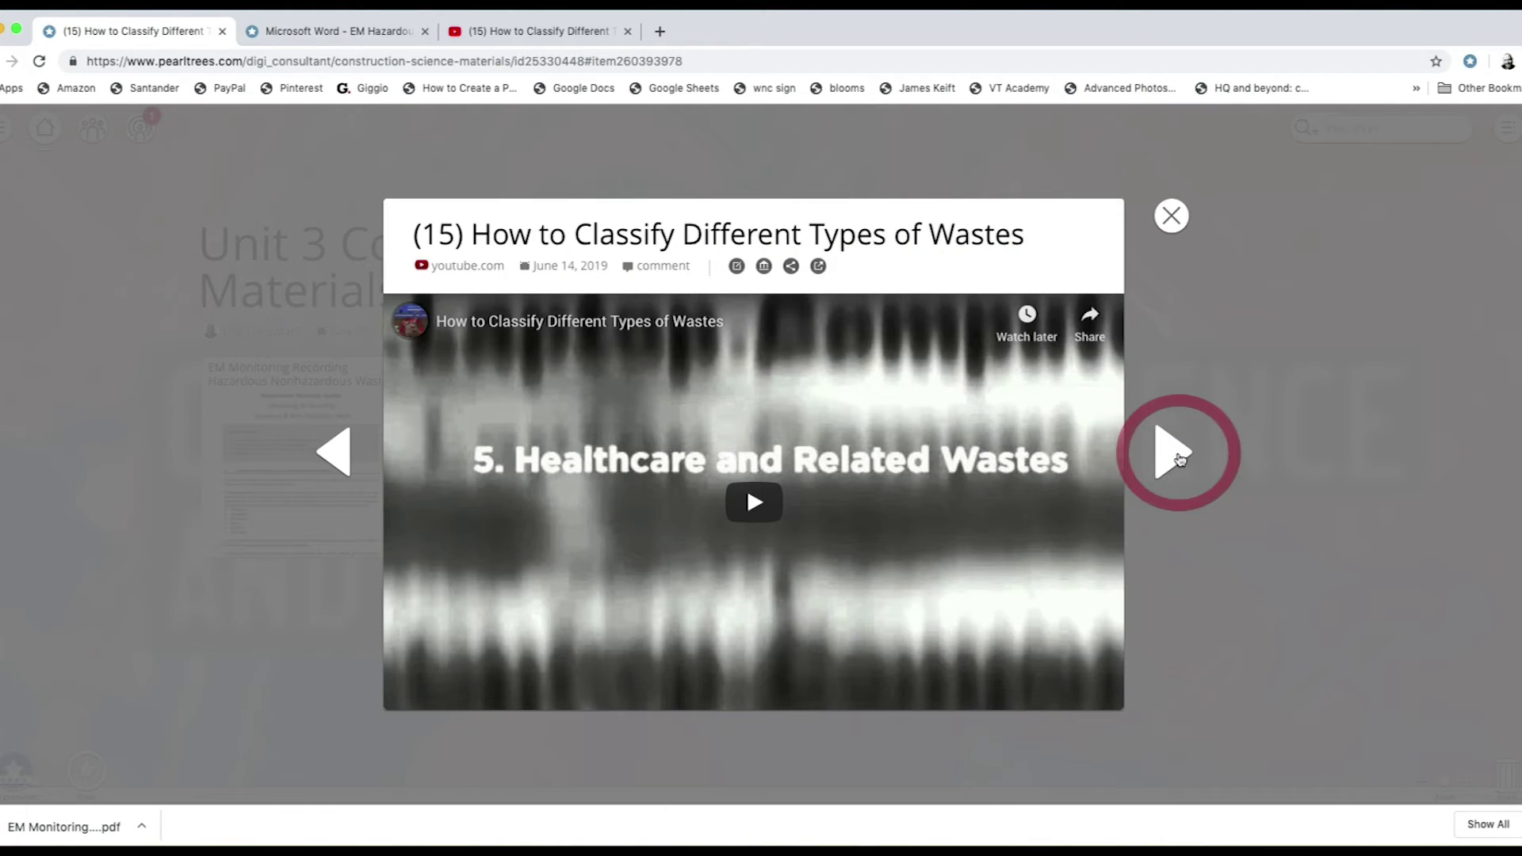
Step through the remaining Unit 3 items and bring up My recommendations
{"action": "left_click", "coordinate": [1176, 455]}
{"action": "left_click", "coordinate": [68, 365]}
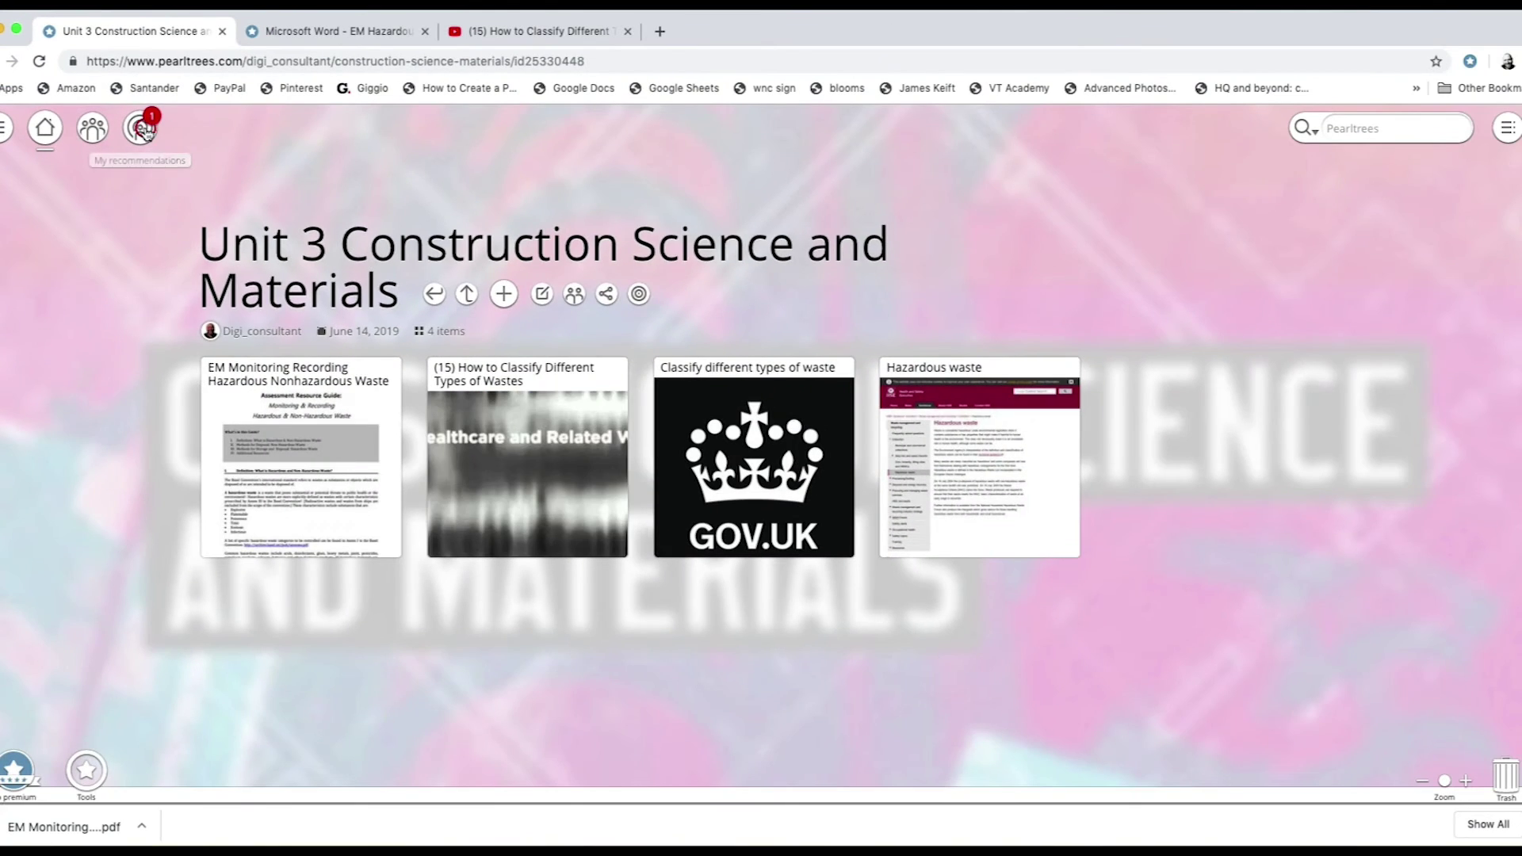
{"action": "left_click", "coordinate": [143, 129]}
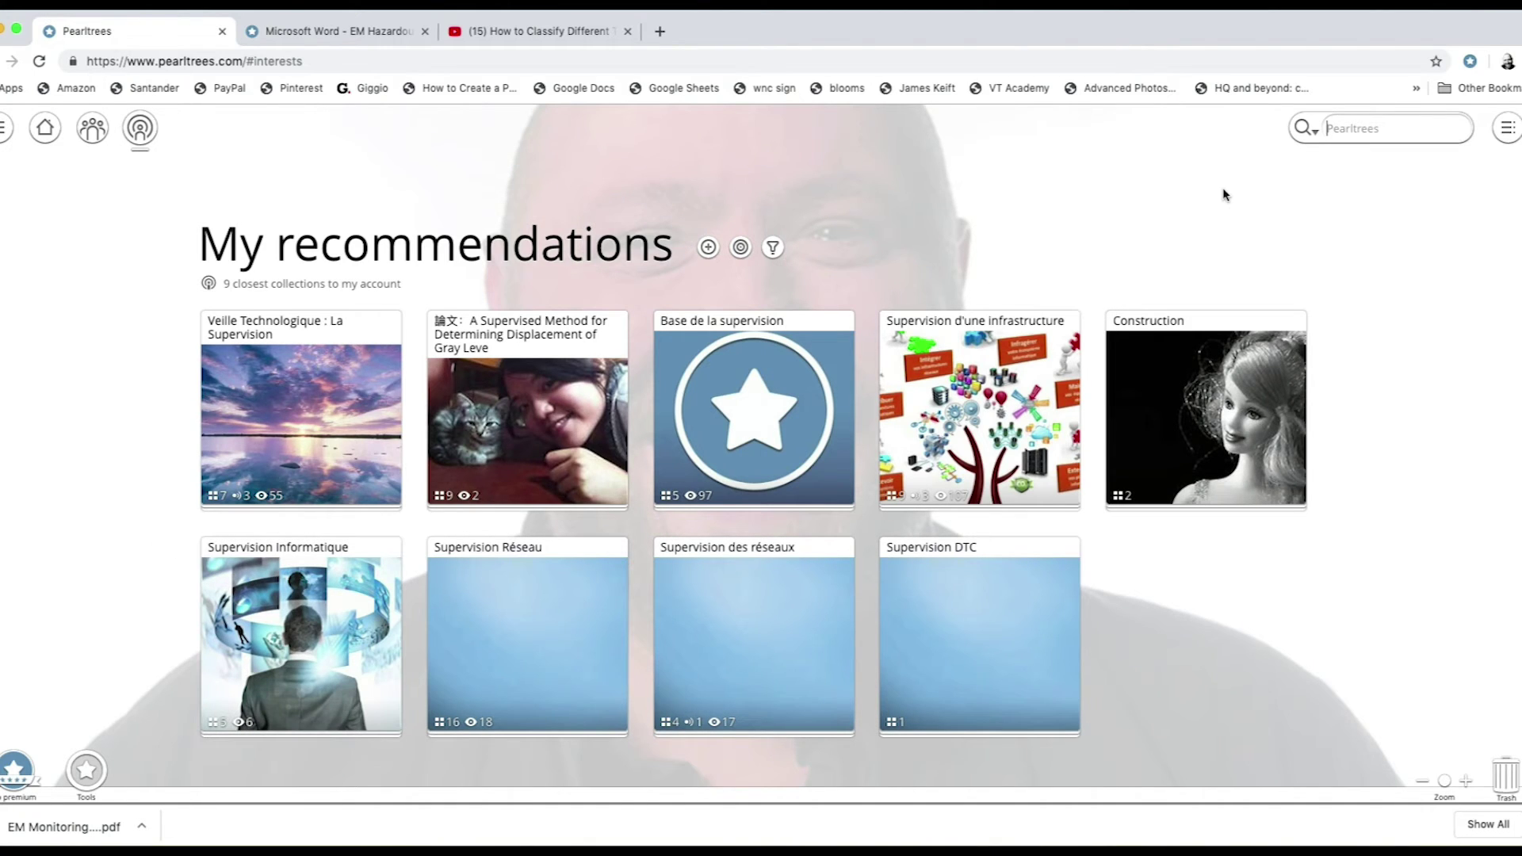
Search Pearltrees for Waste management and open the first Waste Management collection
{"action": "left_click", "coordinate": [1379, 127]}
{"action": "type", "text": "w"}
{"action": "key", "text": "Return"}
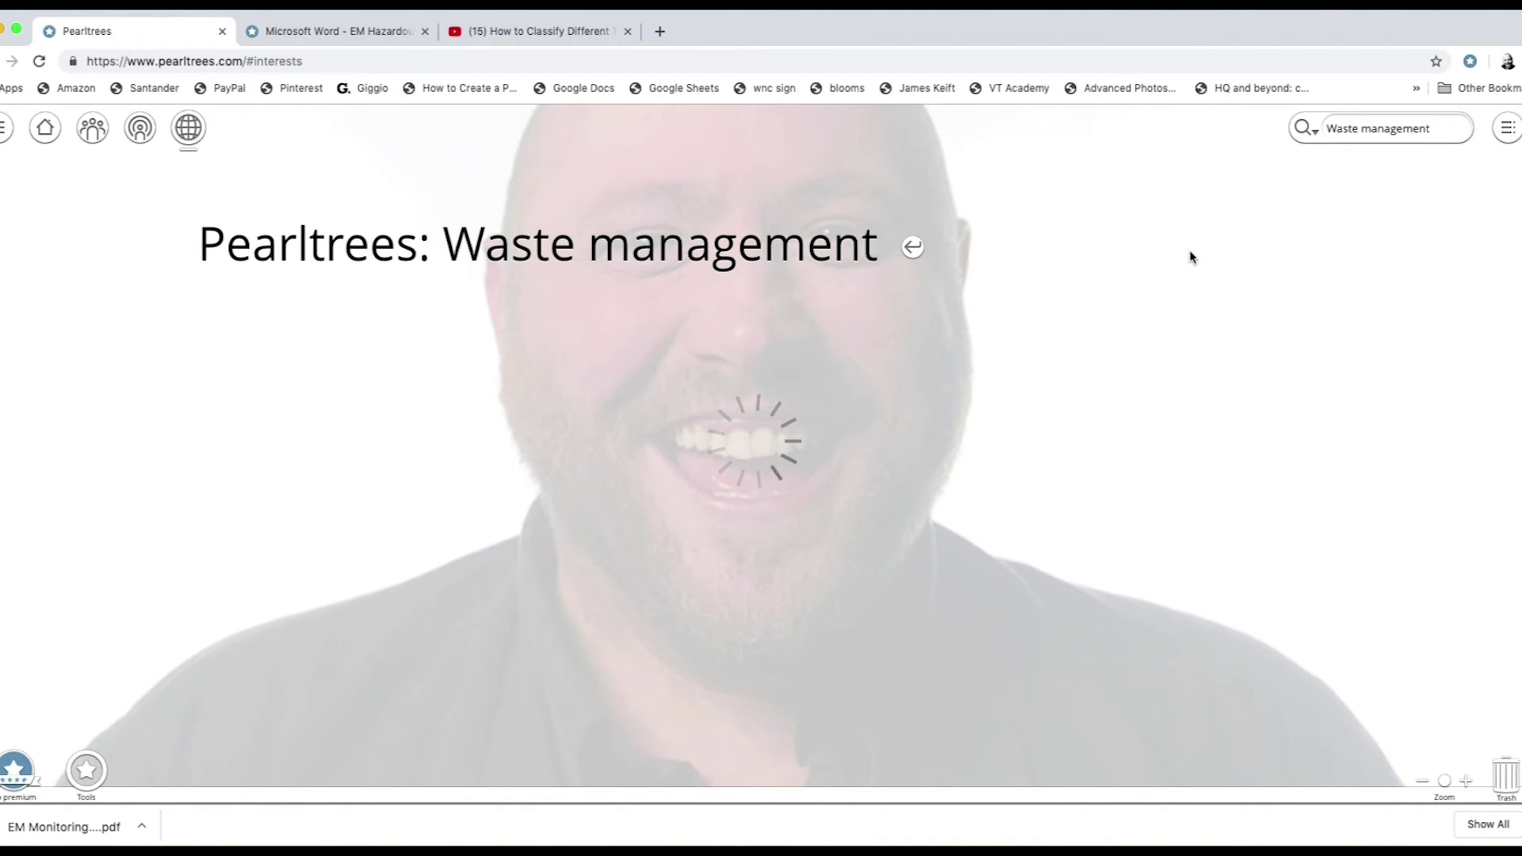
{"action": "scroll", "coordinate": [115, 412], "scroll_direction": "down", "scroll_amount": 2}
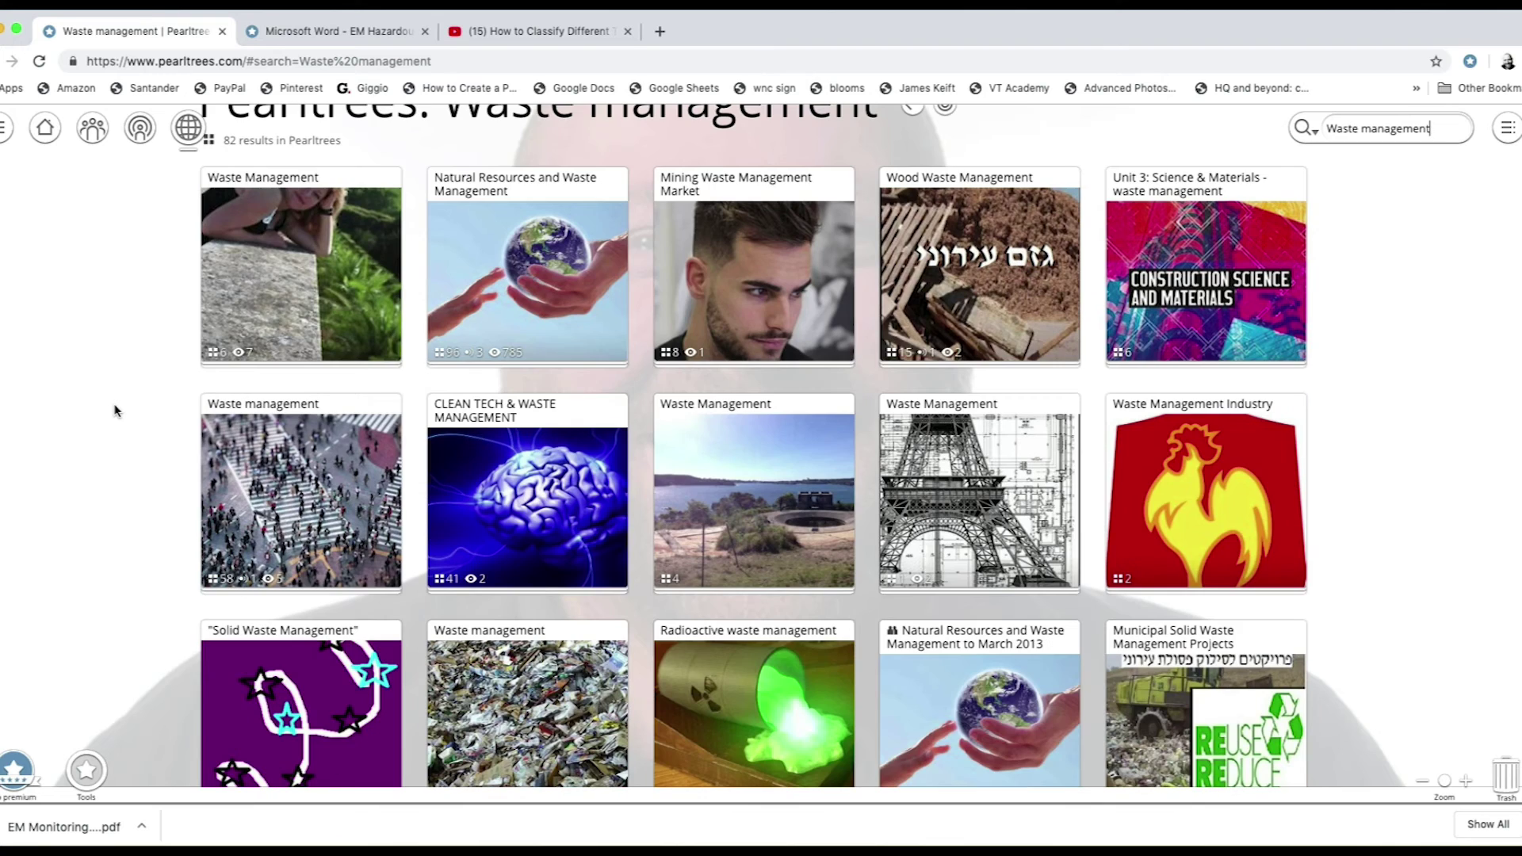
{"action": "left_click", "coordinate": [272, 253]}
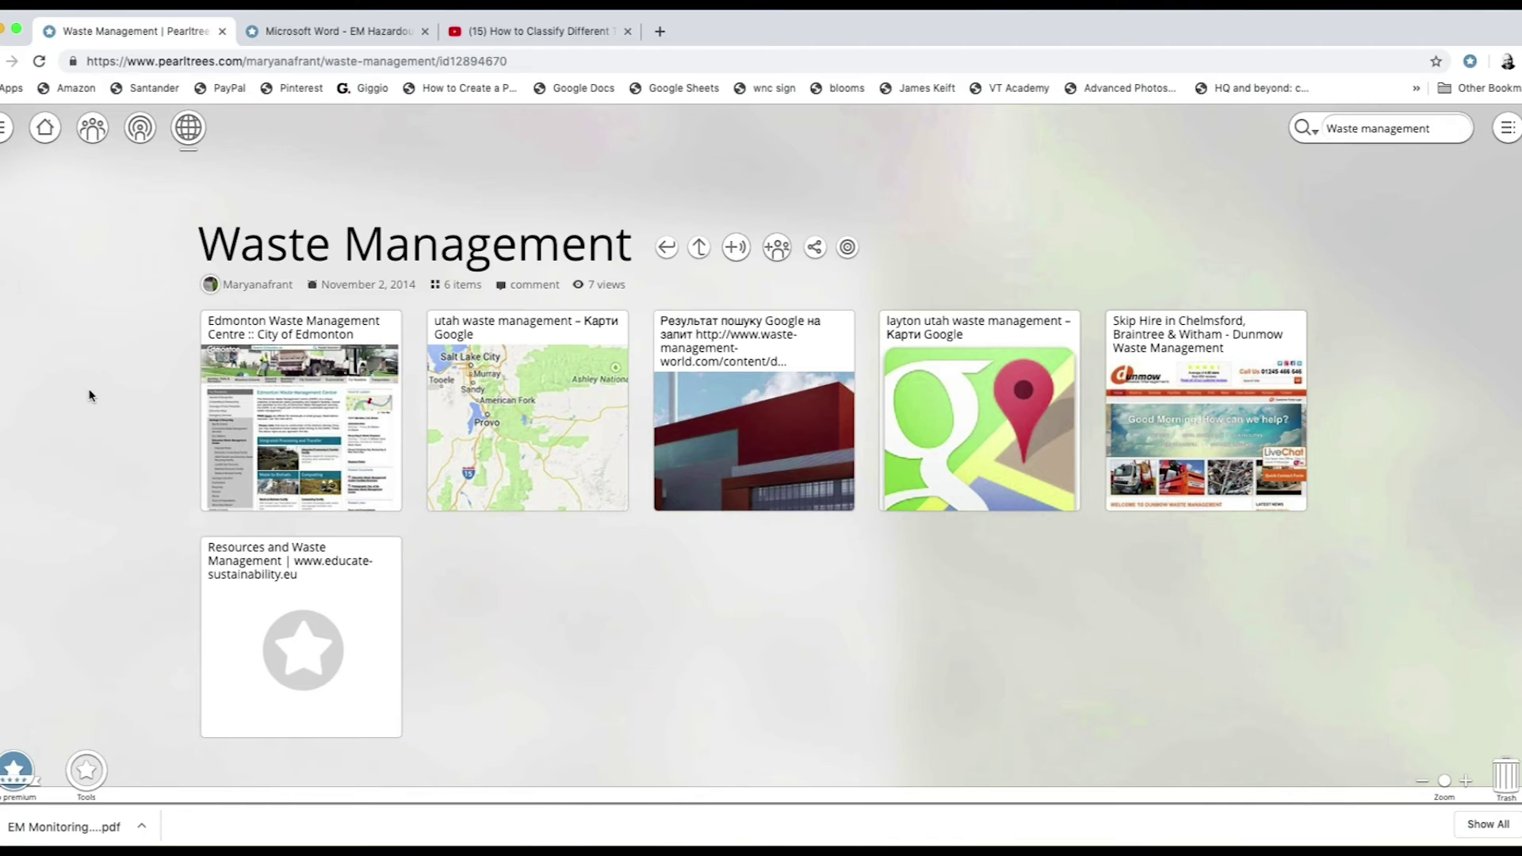
Keep the Edmonton Waste Management Centre page and file it into Unit 3 Construction Science and Materials
{"action": "left_click", "coordinate": [214, 496]}
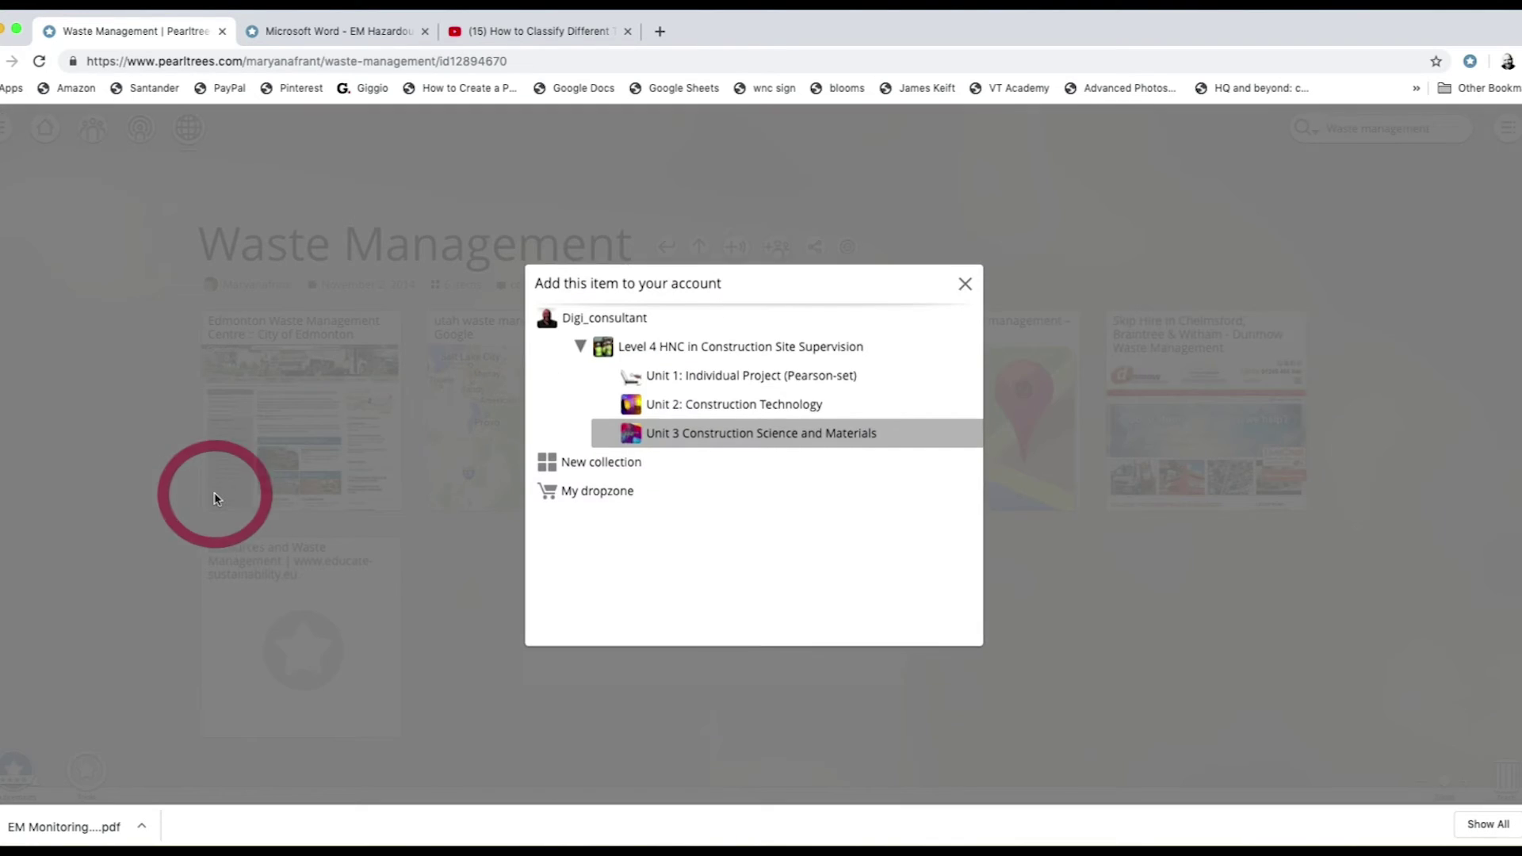
{"action": "left_click", "coordinate": [724, 433]}
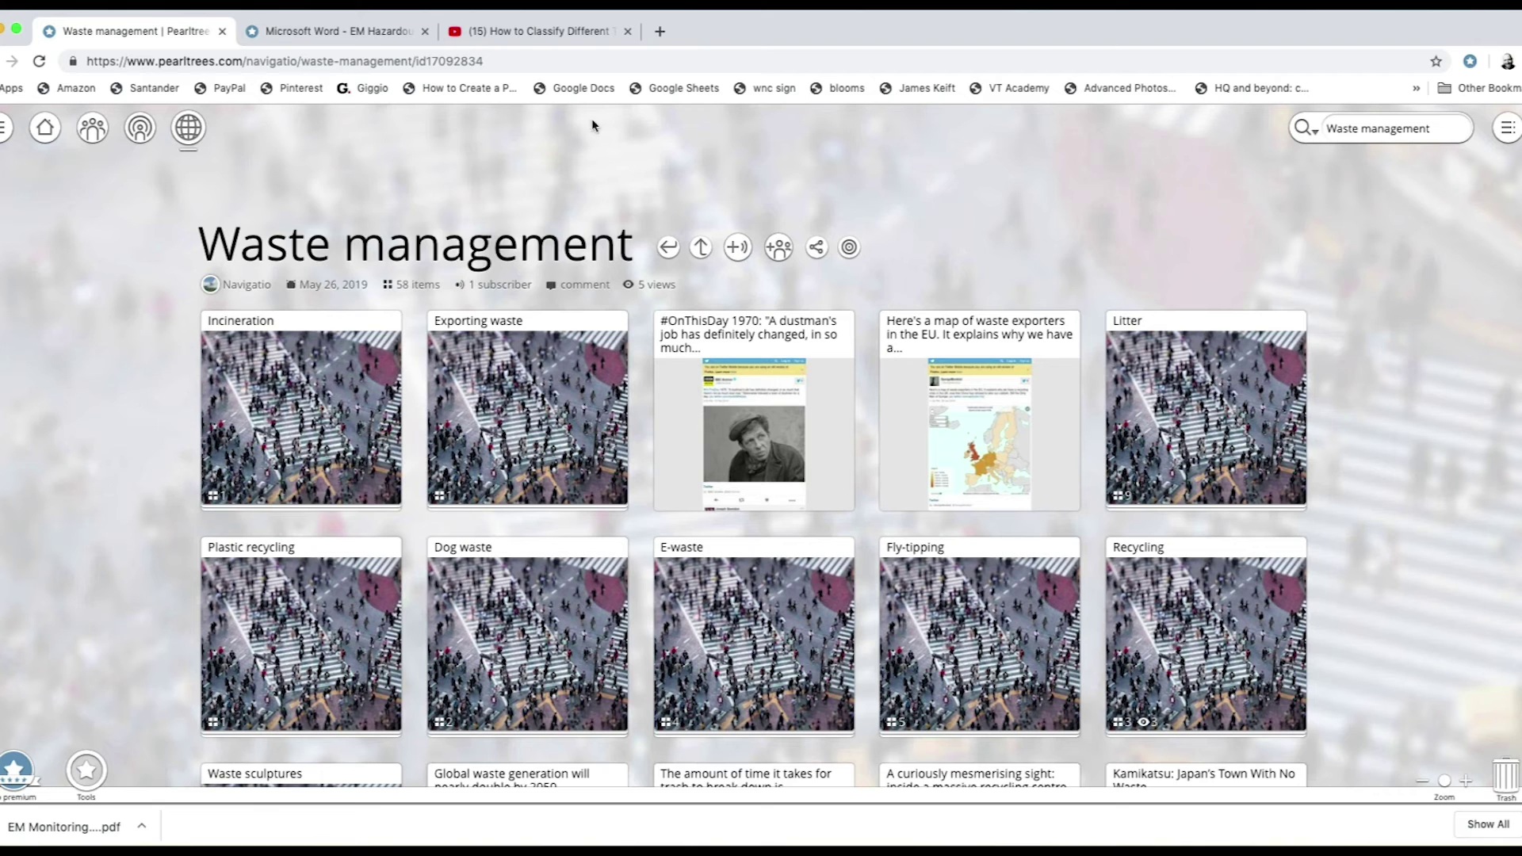
Subscribe to Waste management, placing it inside Unit 3 Construction Science and Materials, and view the updated collection
{"action": "left_click", "coordinate": [738, 249]}
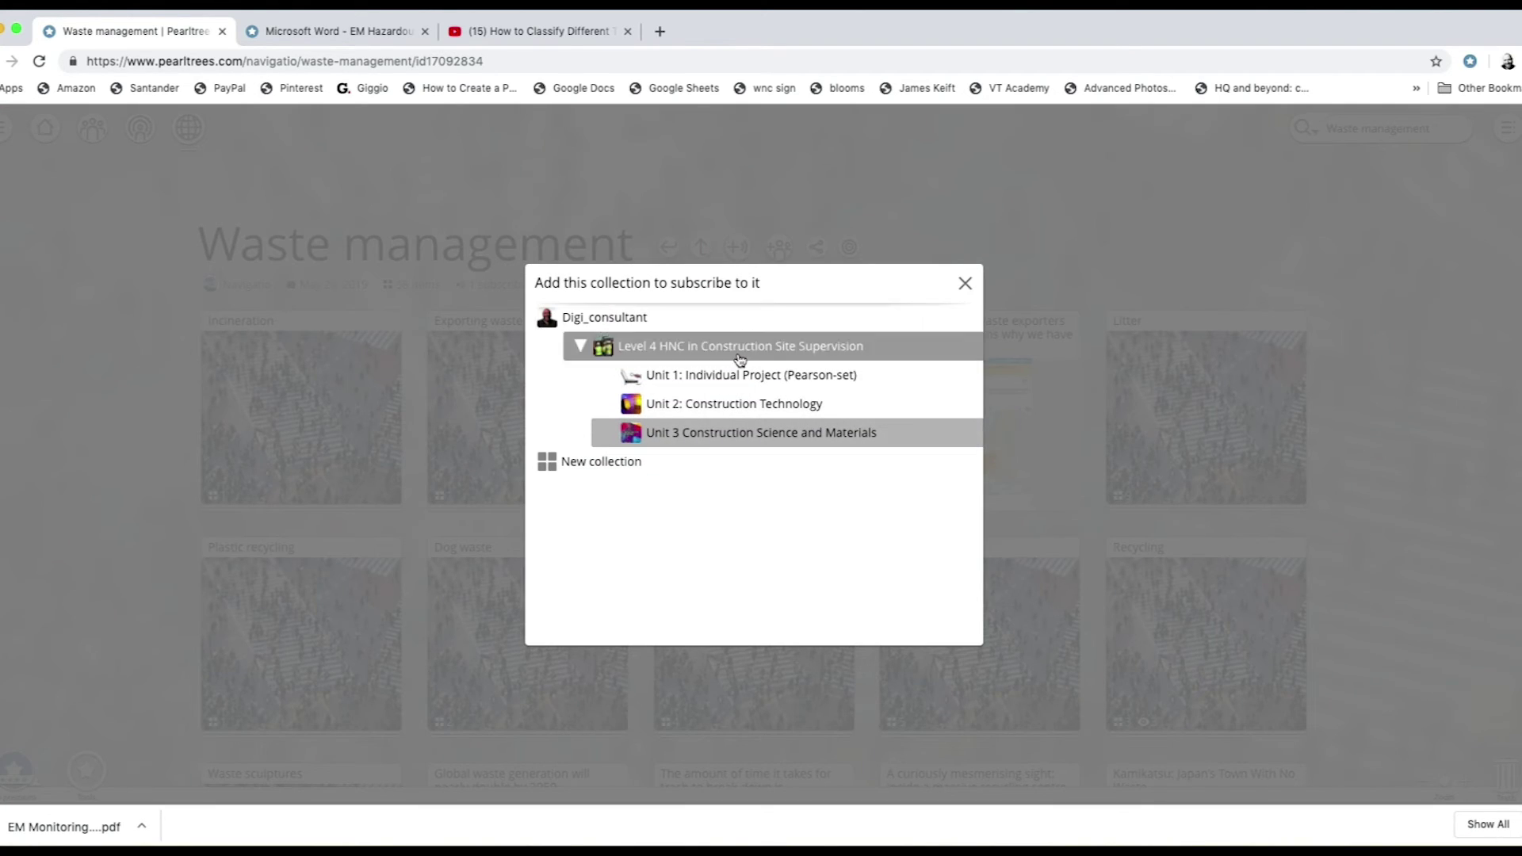
{"action": "left_click", "coordinate": [736, 436]}
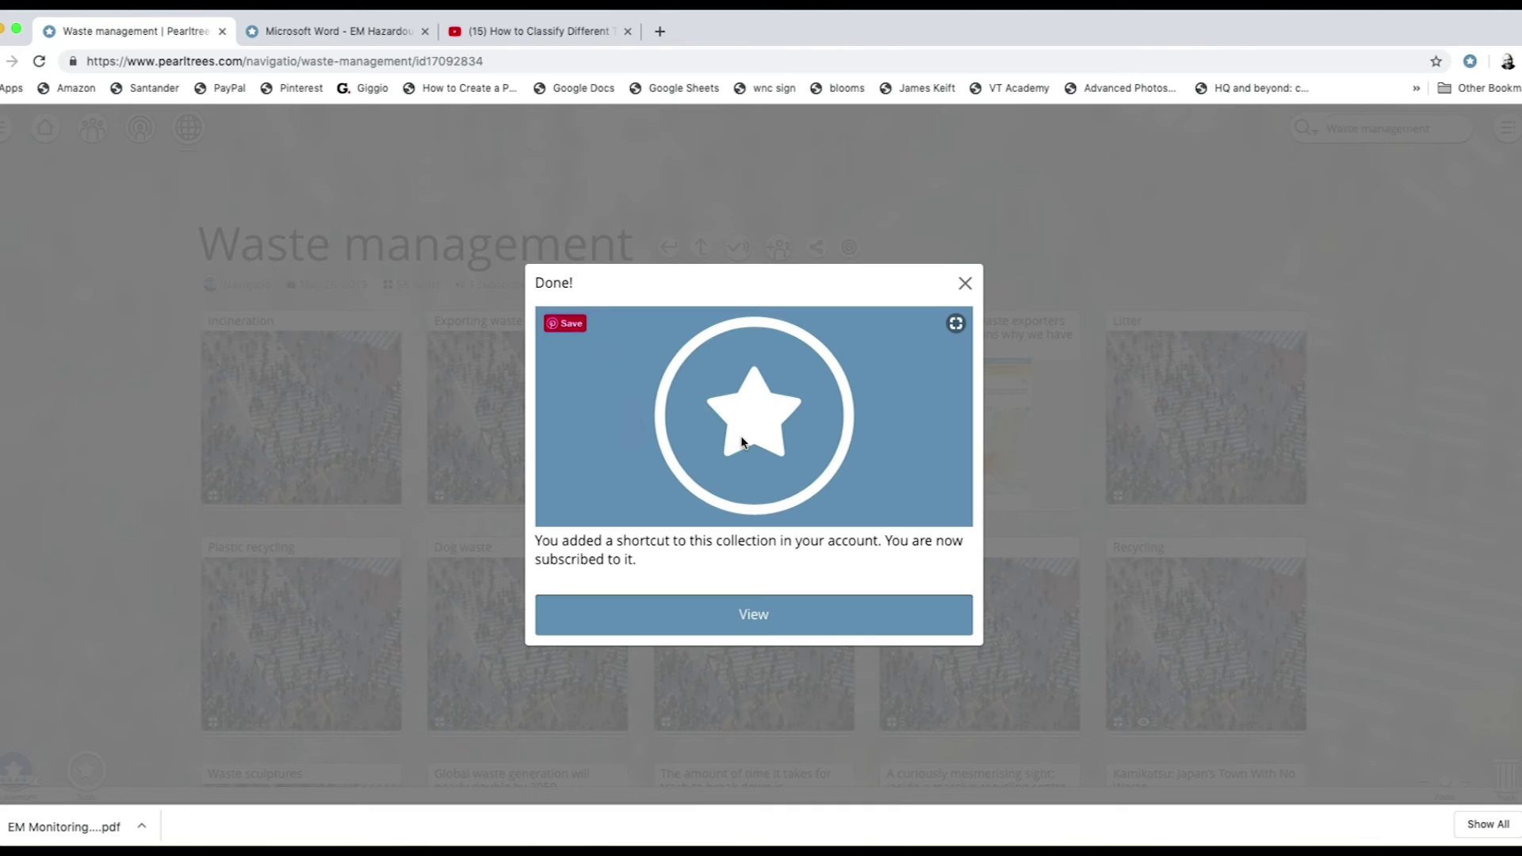
{"action": "left_click", "coordinate": [761, 618]}
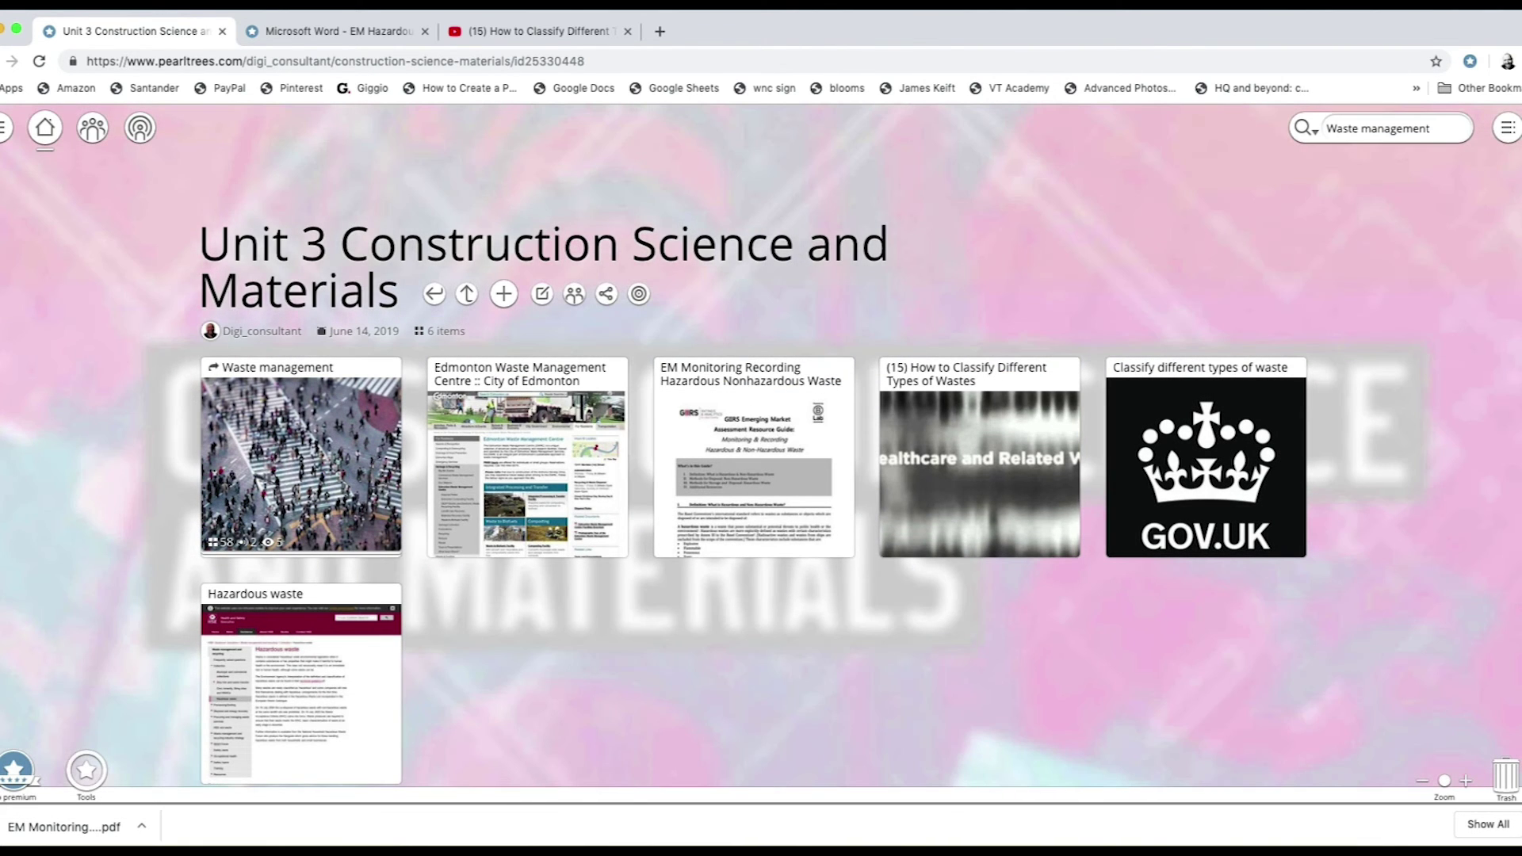
Visit the subscribed Waste management shortcut, then return to the six-item Unit 3 collection
{"action": "left_click", "coordinate": [280, 434]}
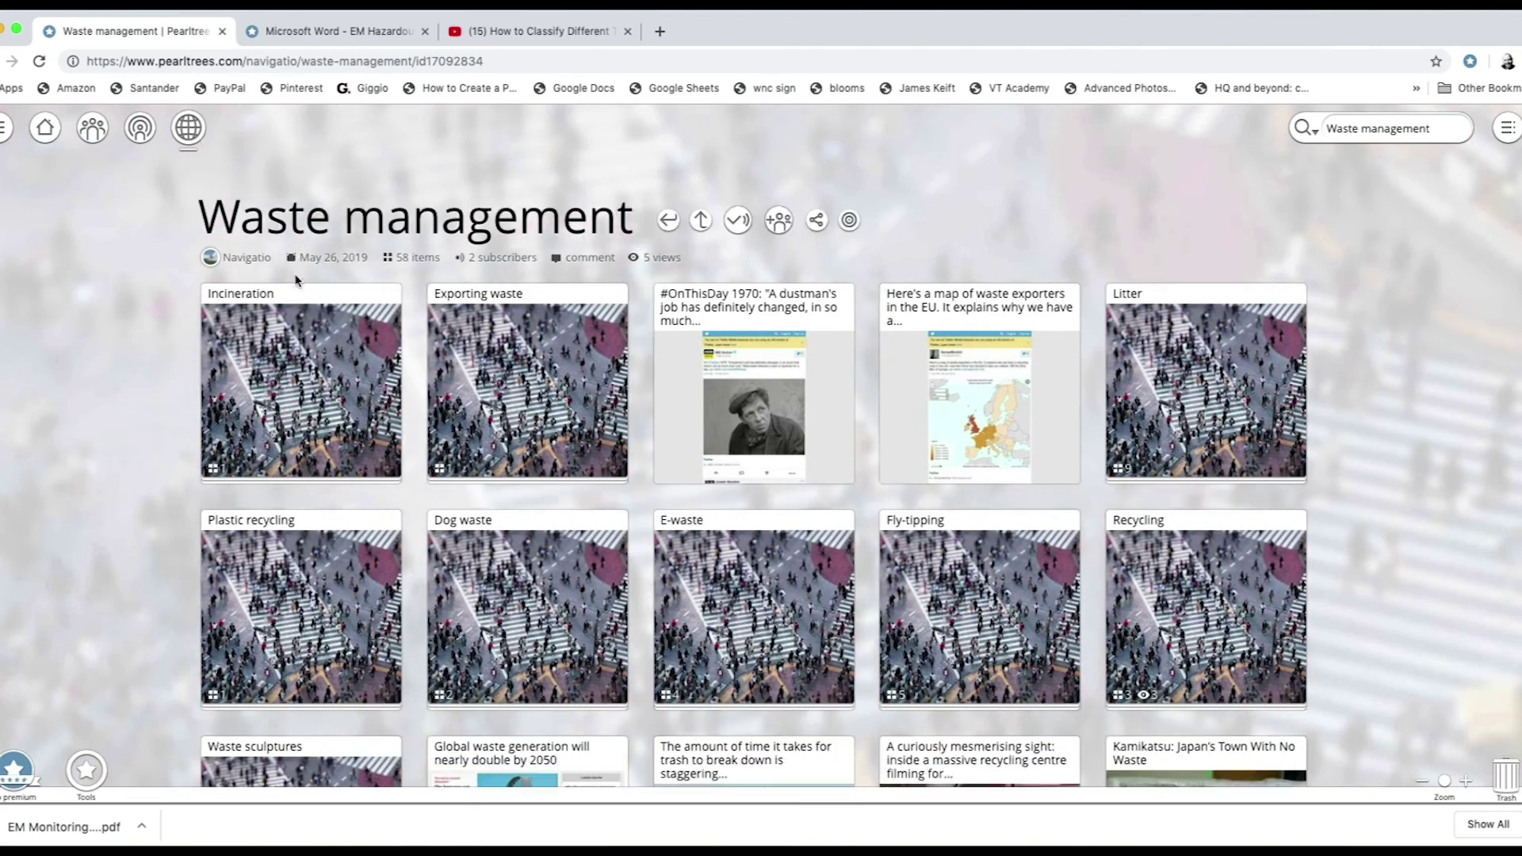
{"action": "scroll", "coordinate": [304, 281], "scroll_direction": "down", "scroll_amount": 1}
{"action": "scroll", "coordinate": [322, 279], "scroll_direction": "down", "scroll_amount": 1}
{"action": "scroll", "coordinate": [357, 279], "scroll_direction": "down", "scroll_amount": 1}
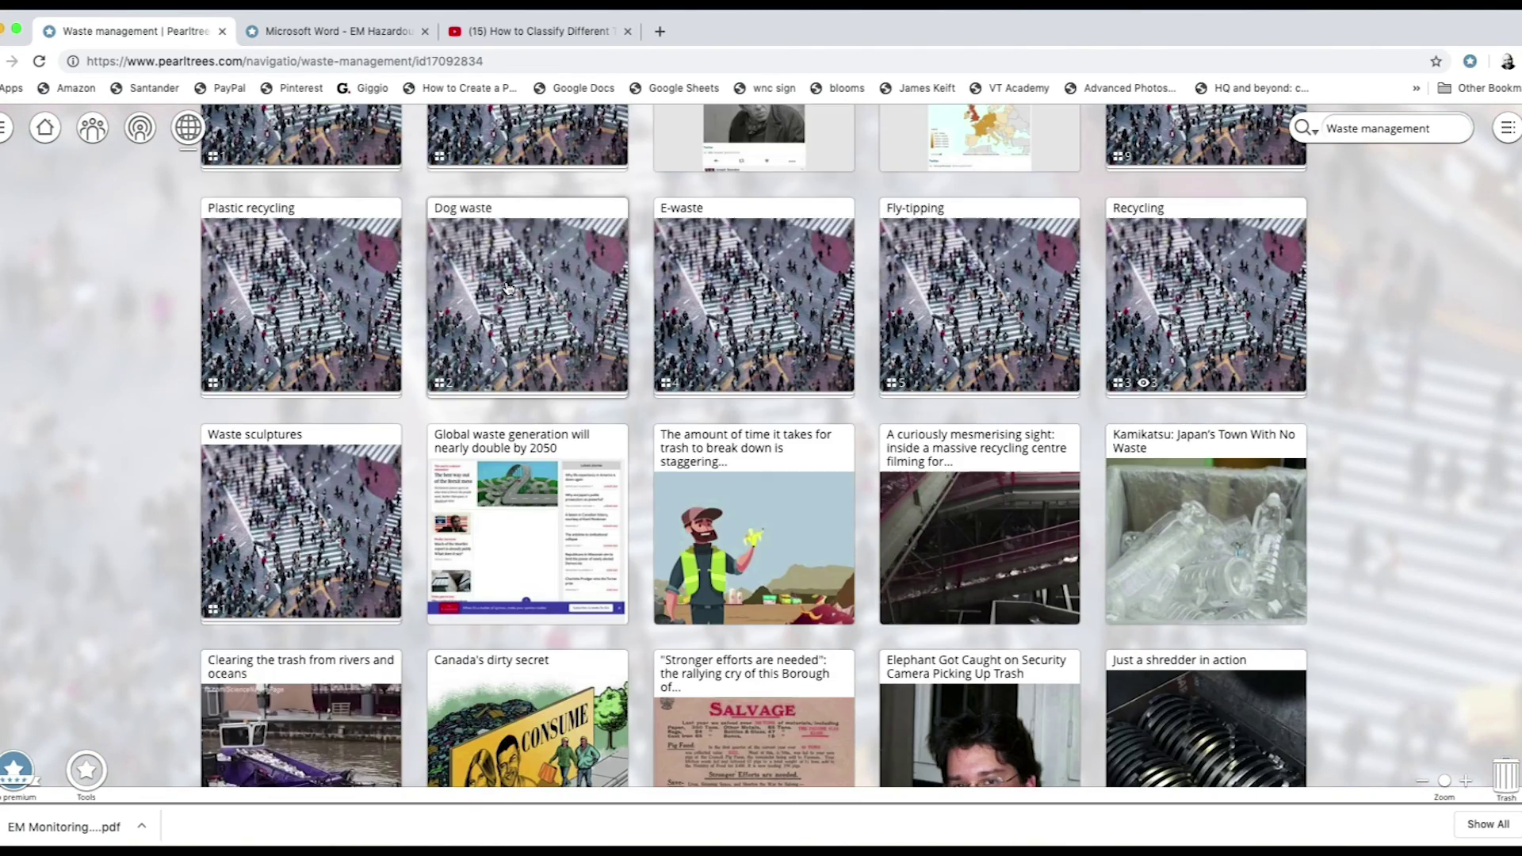
{"action": "key", "text": "alt+Left"}
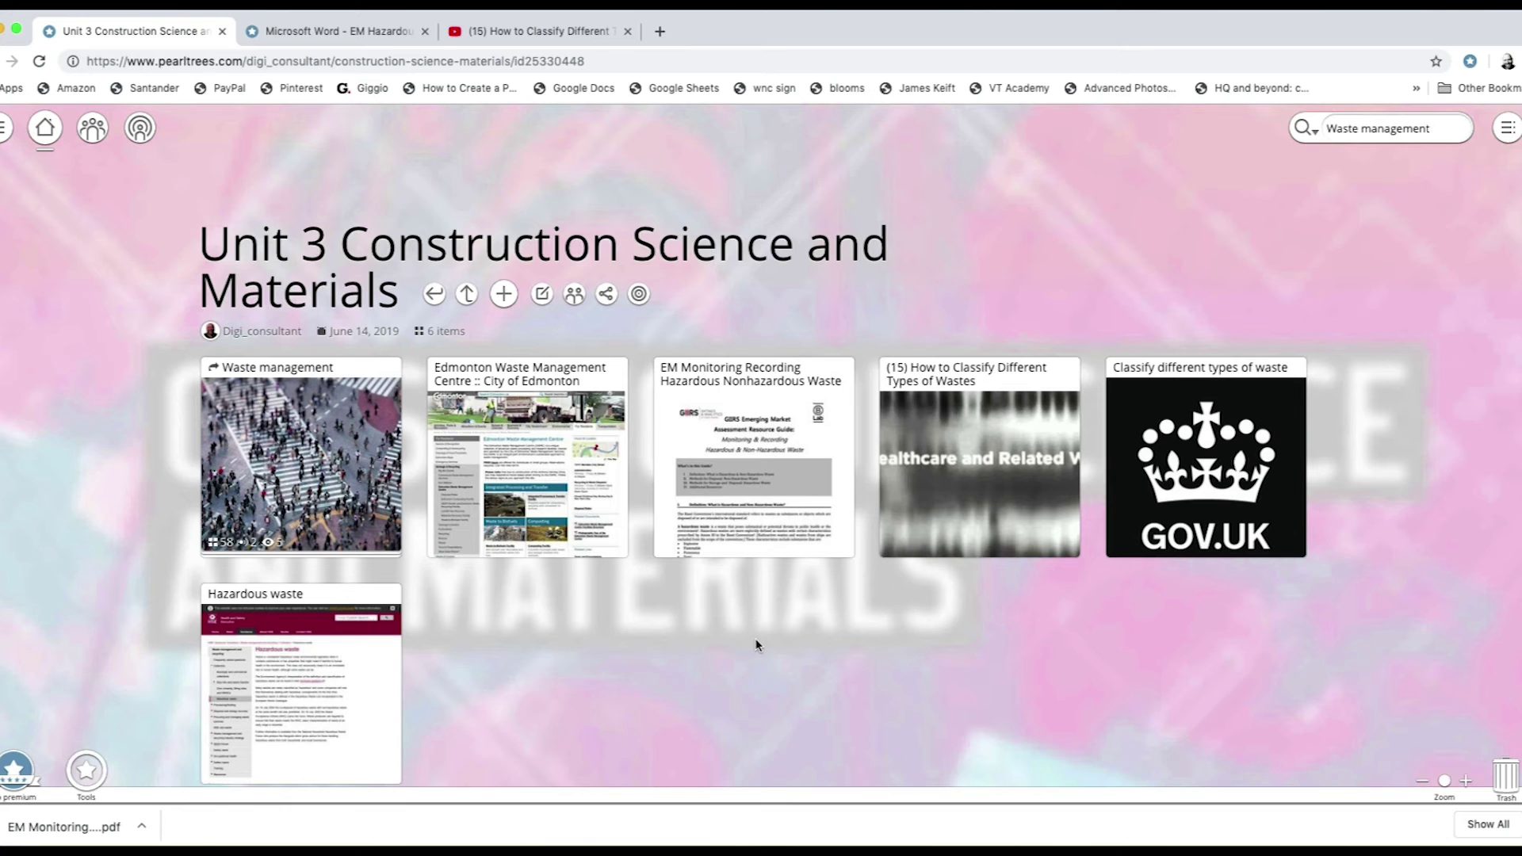
{"action": "left_click", "coordinate": [575, 295]}
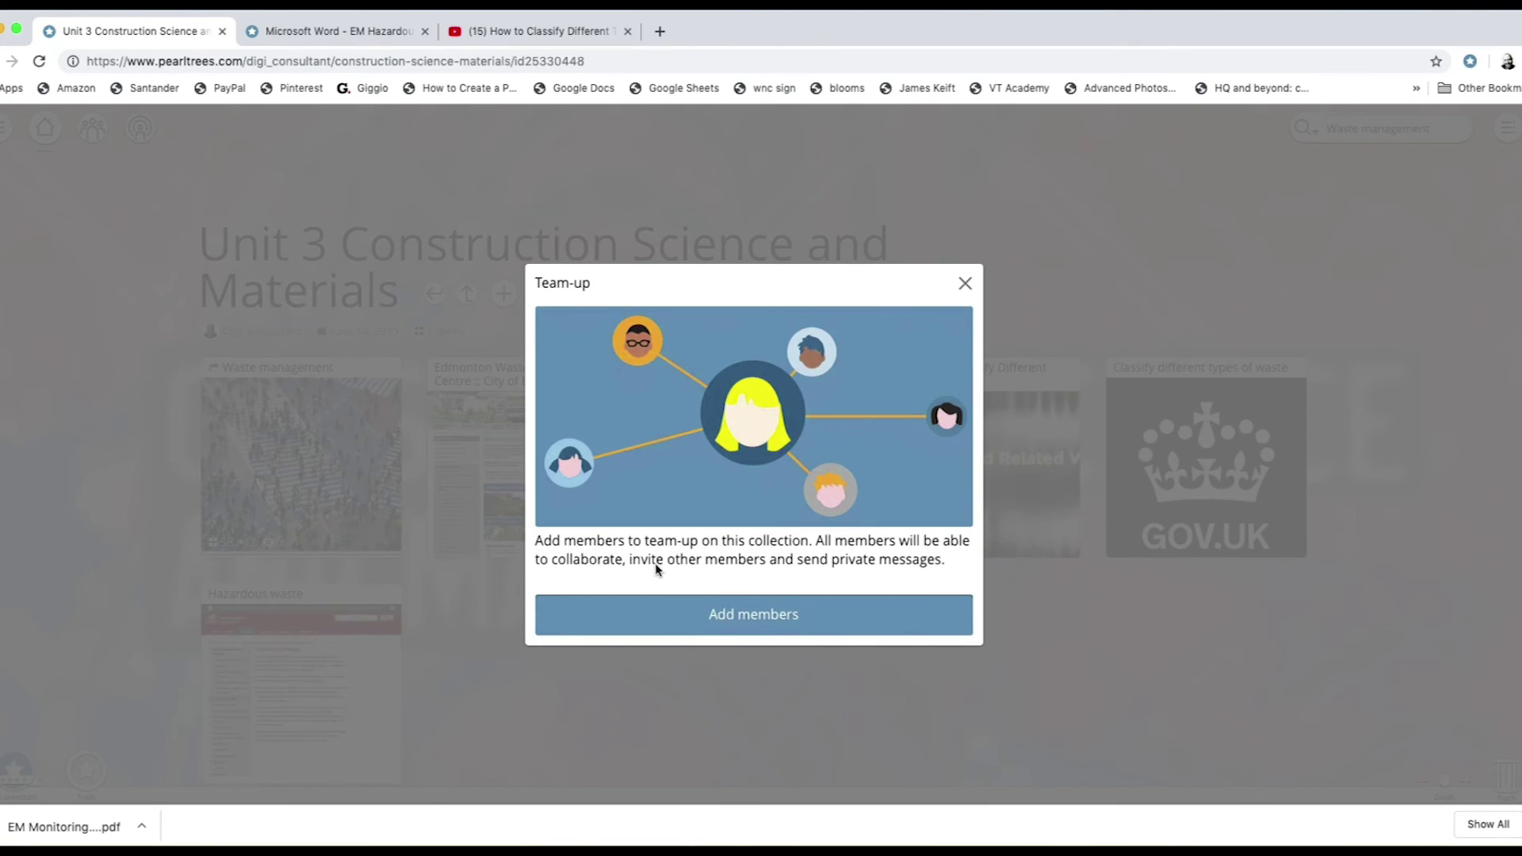
{"action": "left_click", "coordinate": [749, 615]}
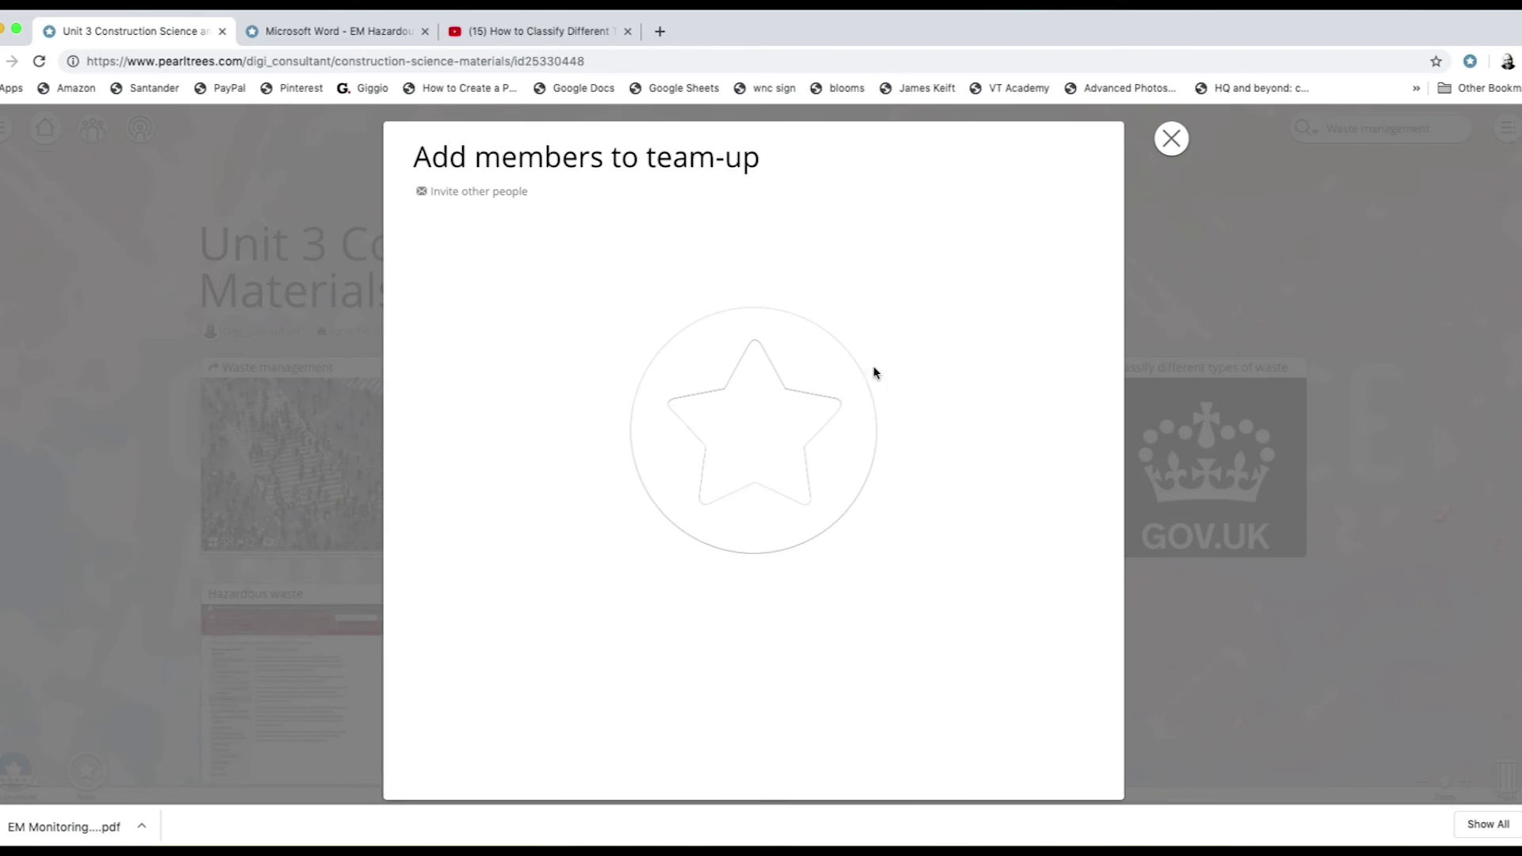
{"action": "left_click", "coordinate": [505, 194]}
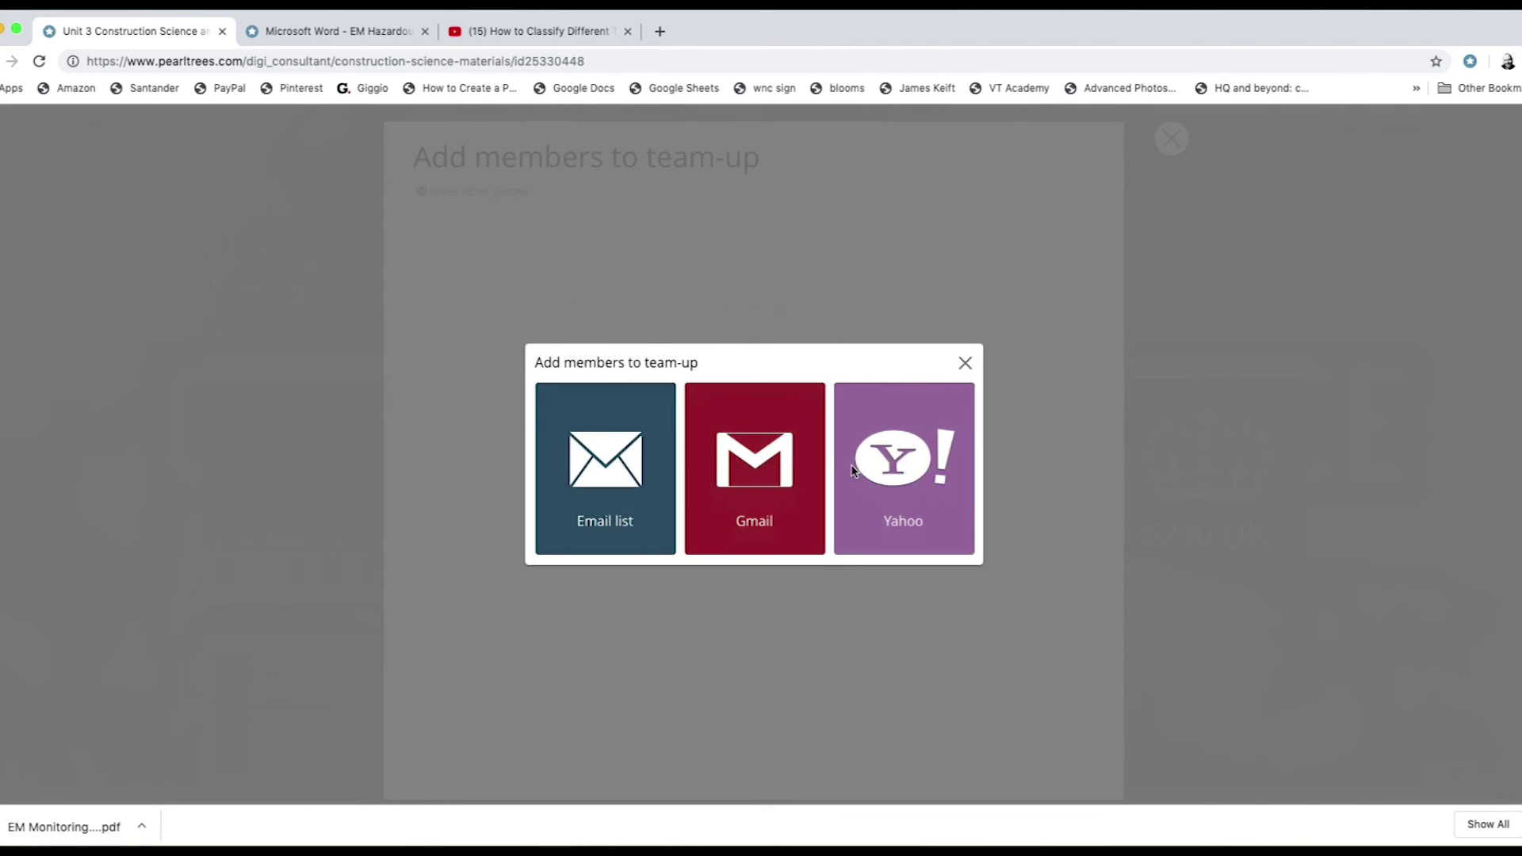
{"action": "left_click", "coordinate": [583, 455]}
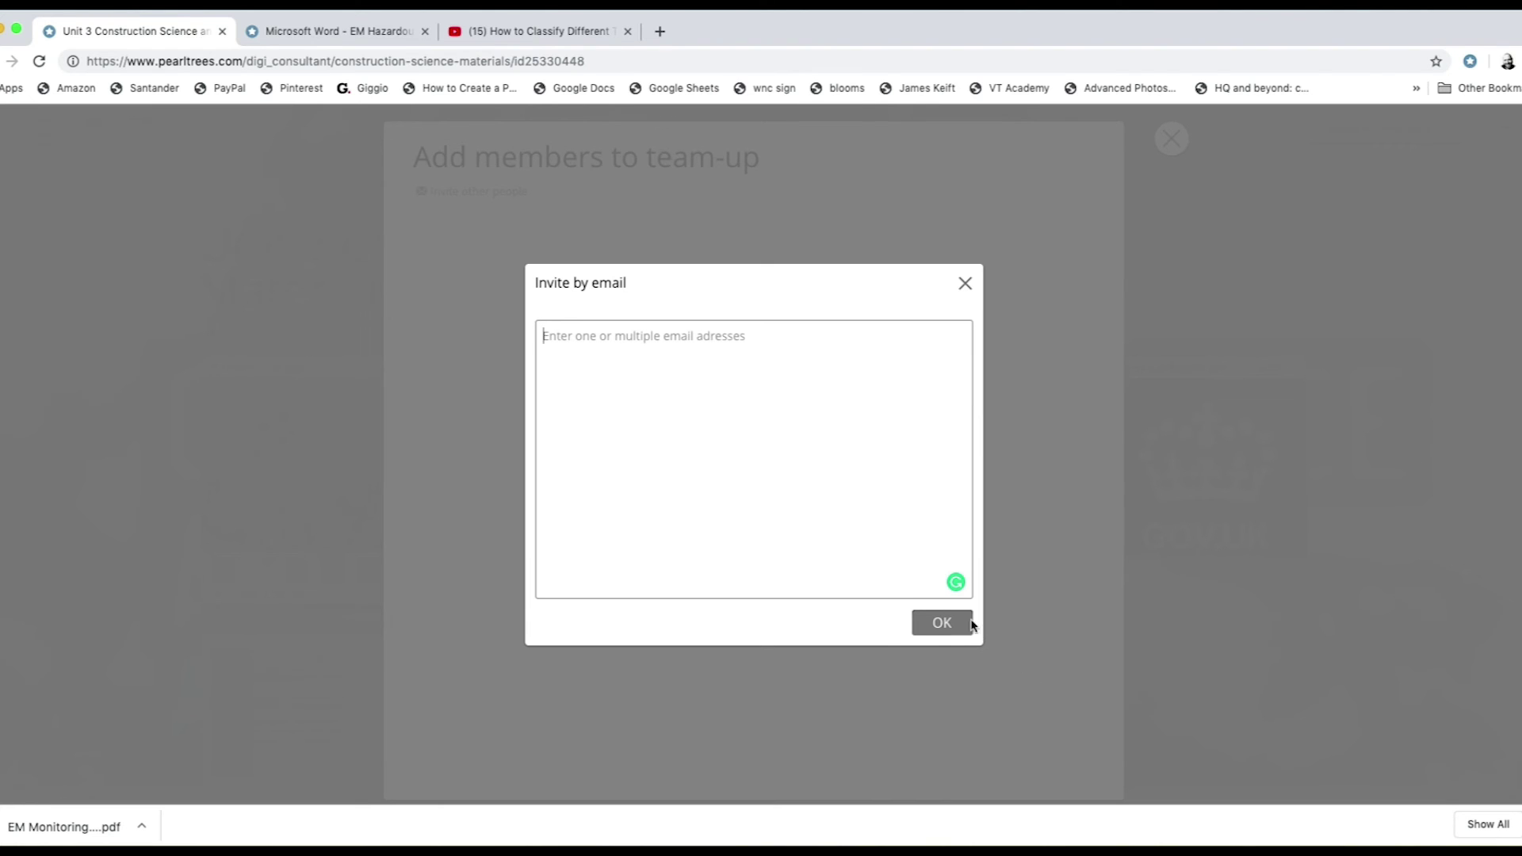
{"action": "left_click", "coordinate": [964, 284]}
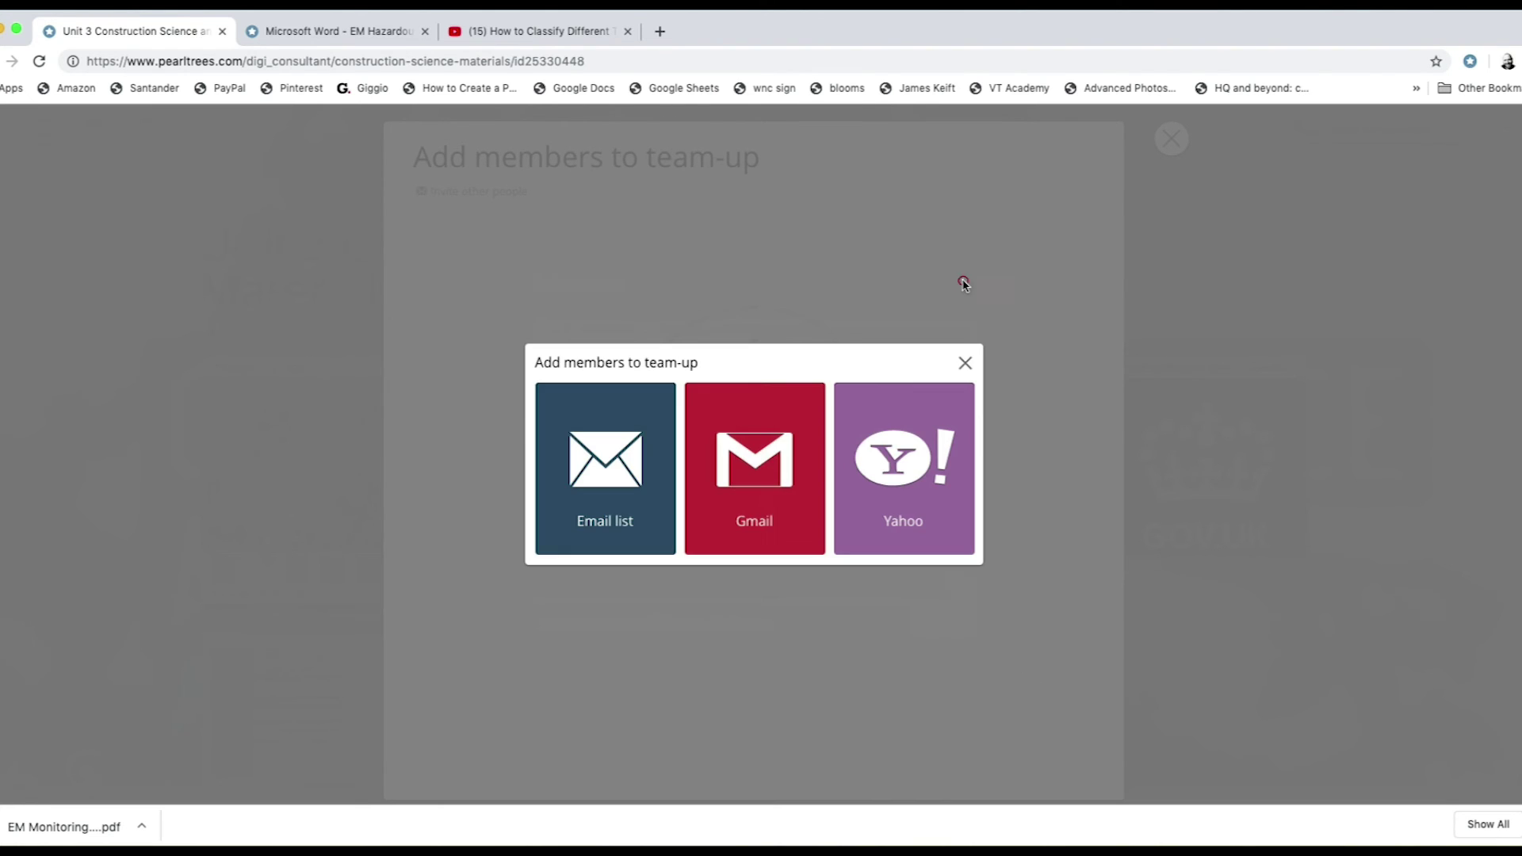
{"action": "left_click", "coordinate": [963, 363]}
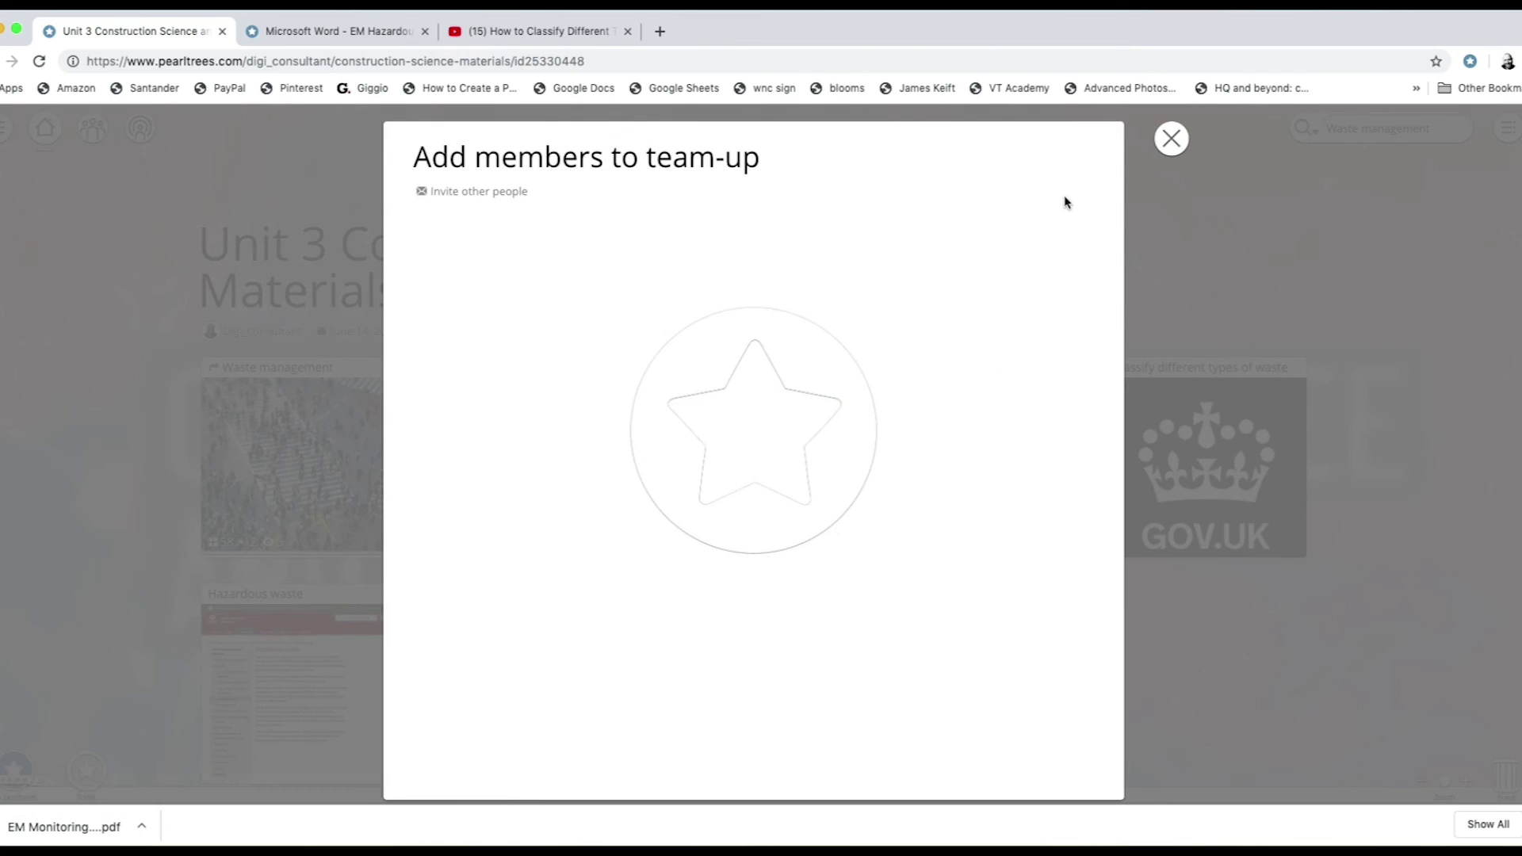
{"action": "left_click", "coordinate": [1175, 141]}
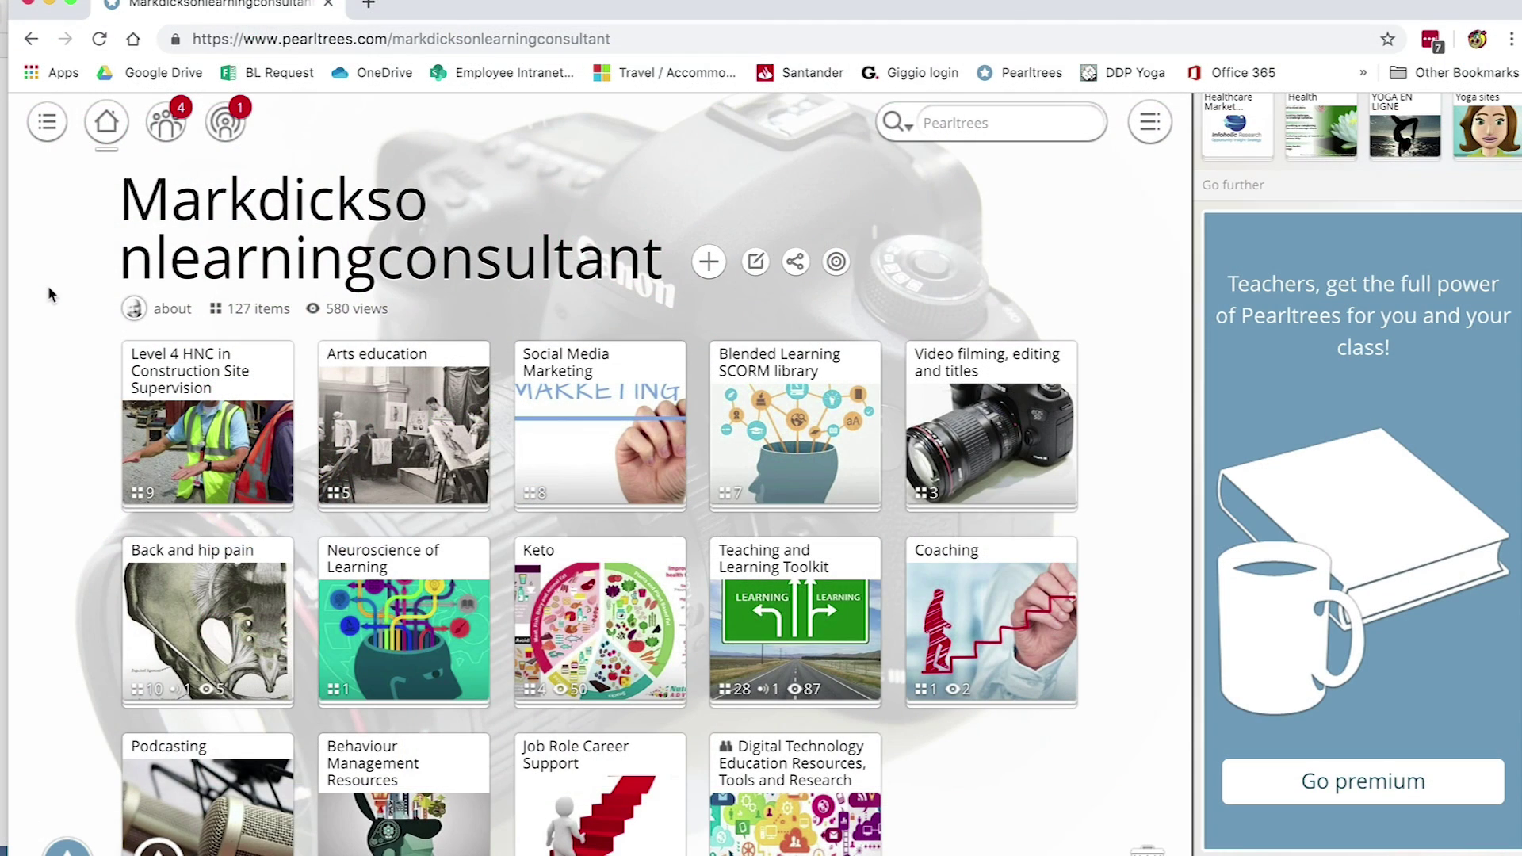
{"action": "scroll", "coordinate": [48, 294], "scroll_direction": "down", "scroll_amount": 1}
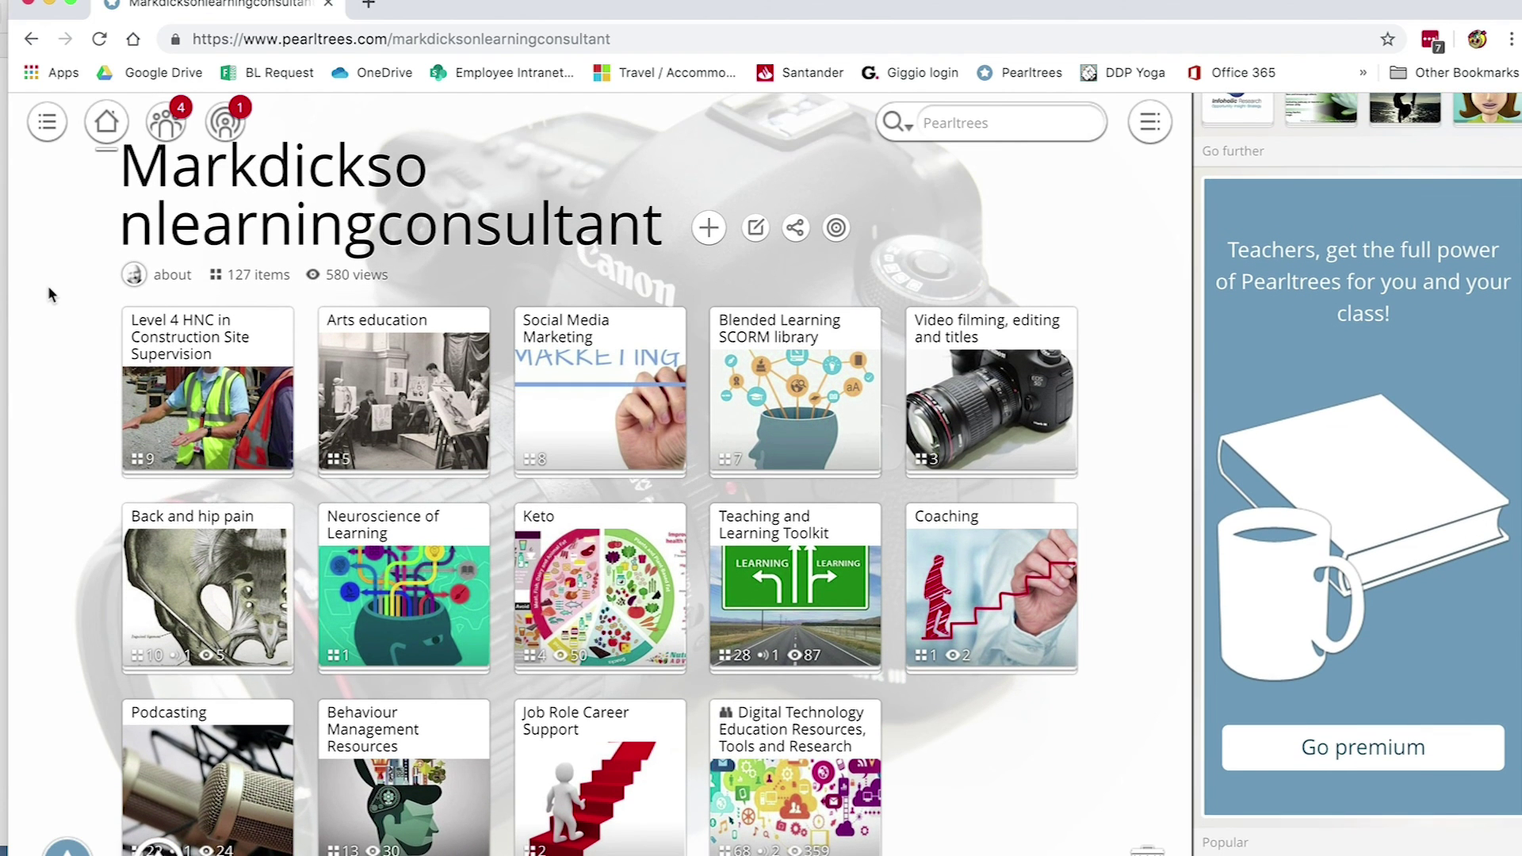
{"action": "scroll", "coordinate": [48, 293], "scroll_direction": "down", "scroll_amount": 1}
{"action": "scroll", "coordinate": [48, 293], "scroll_direction": "down", "scroll_amount": 1}
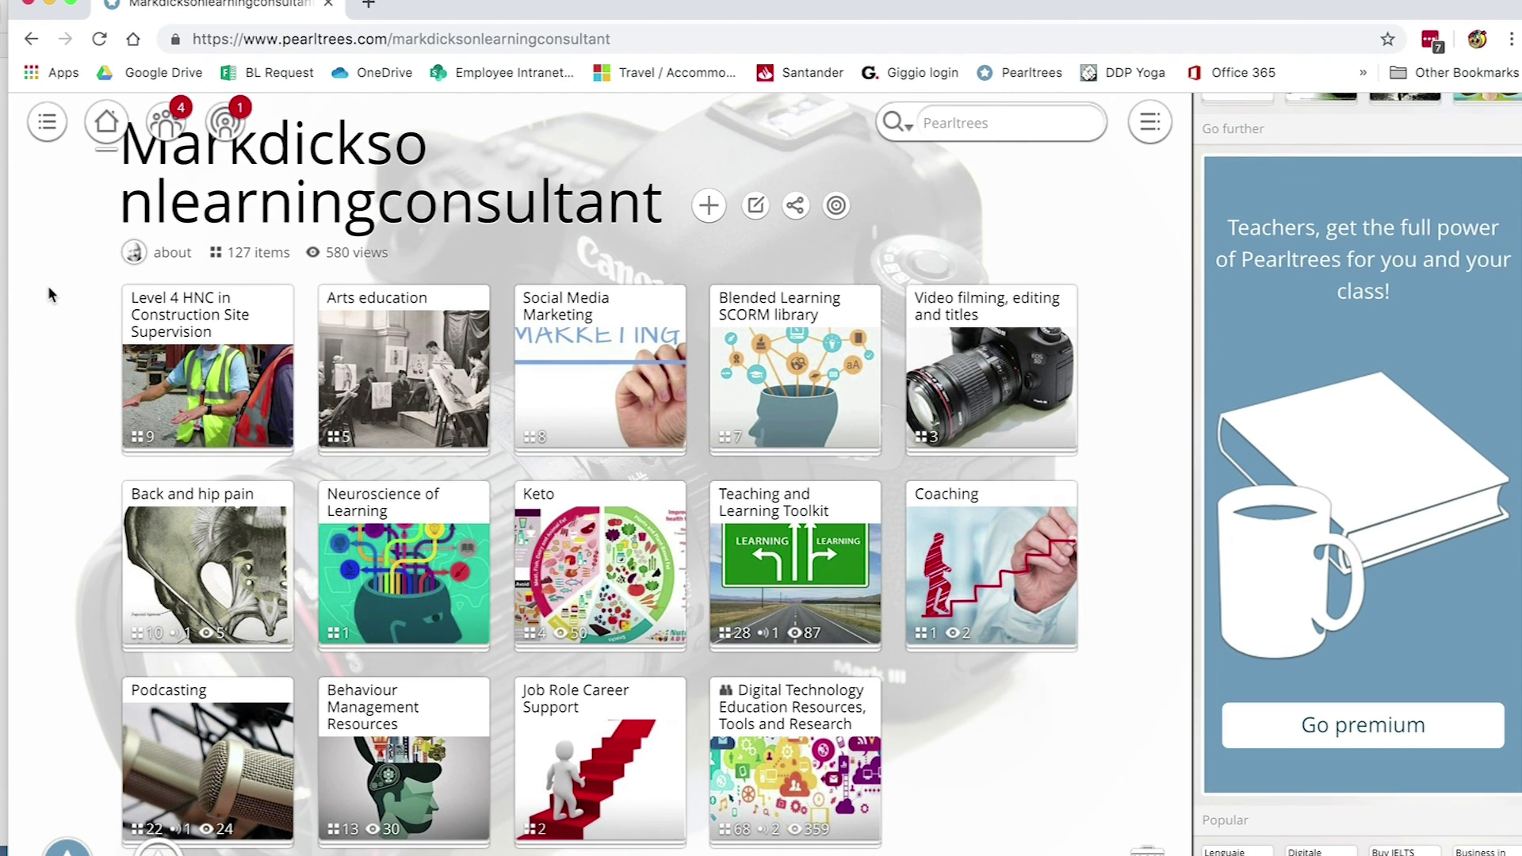
{"action": "scroll", "coordinate": [48, 294], "scroll_direction": "down", "scroll_amount": 1}
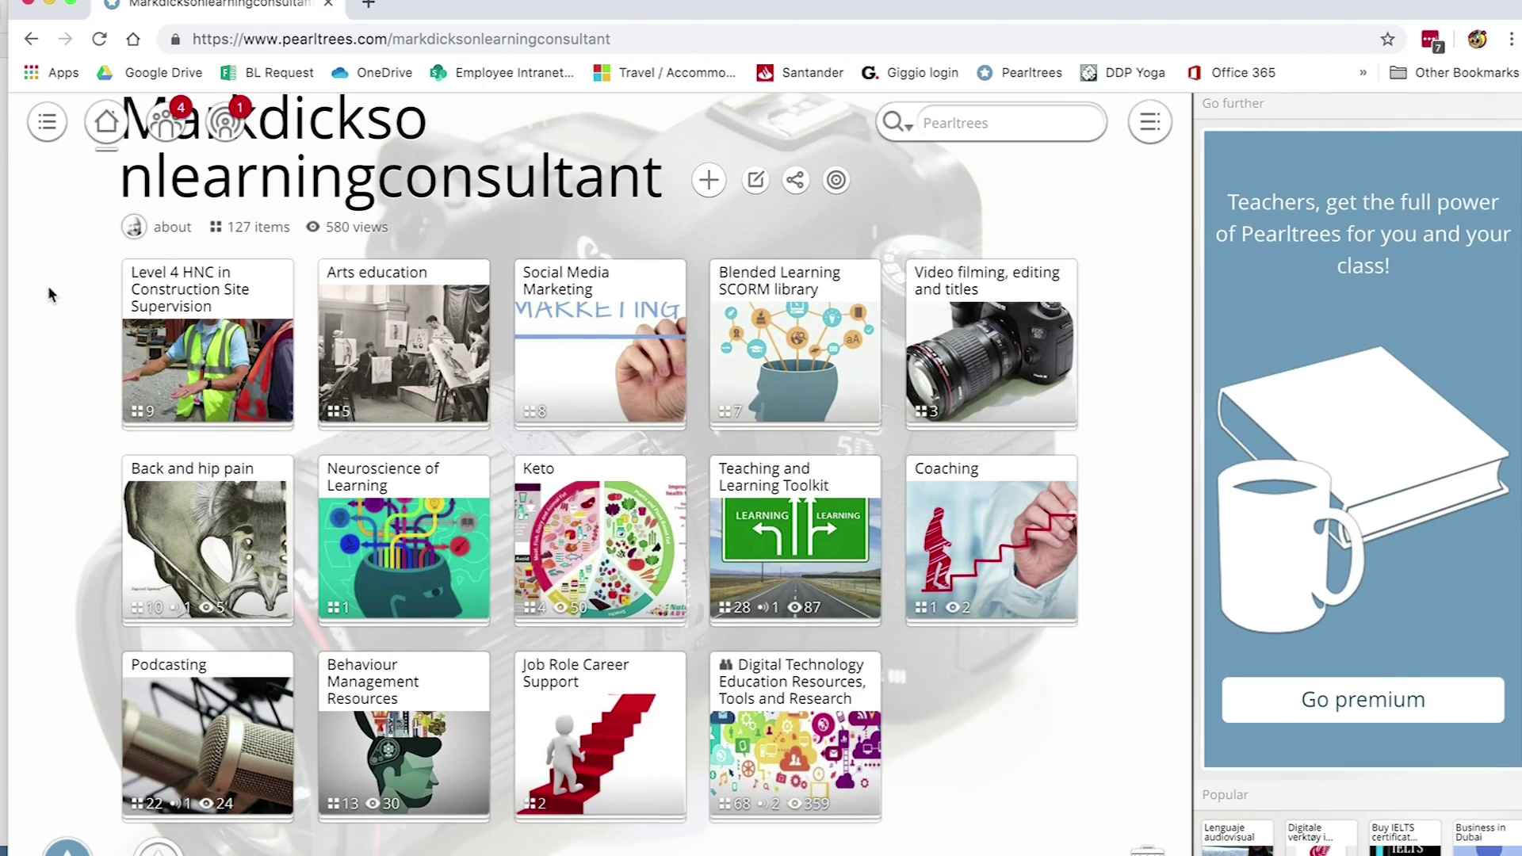
{"action": "scroll", "coordinate": [48, 294], "scroll_direction": "down", "scroll_amount": 1}
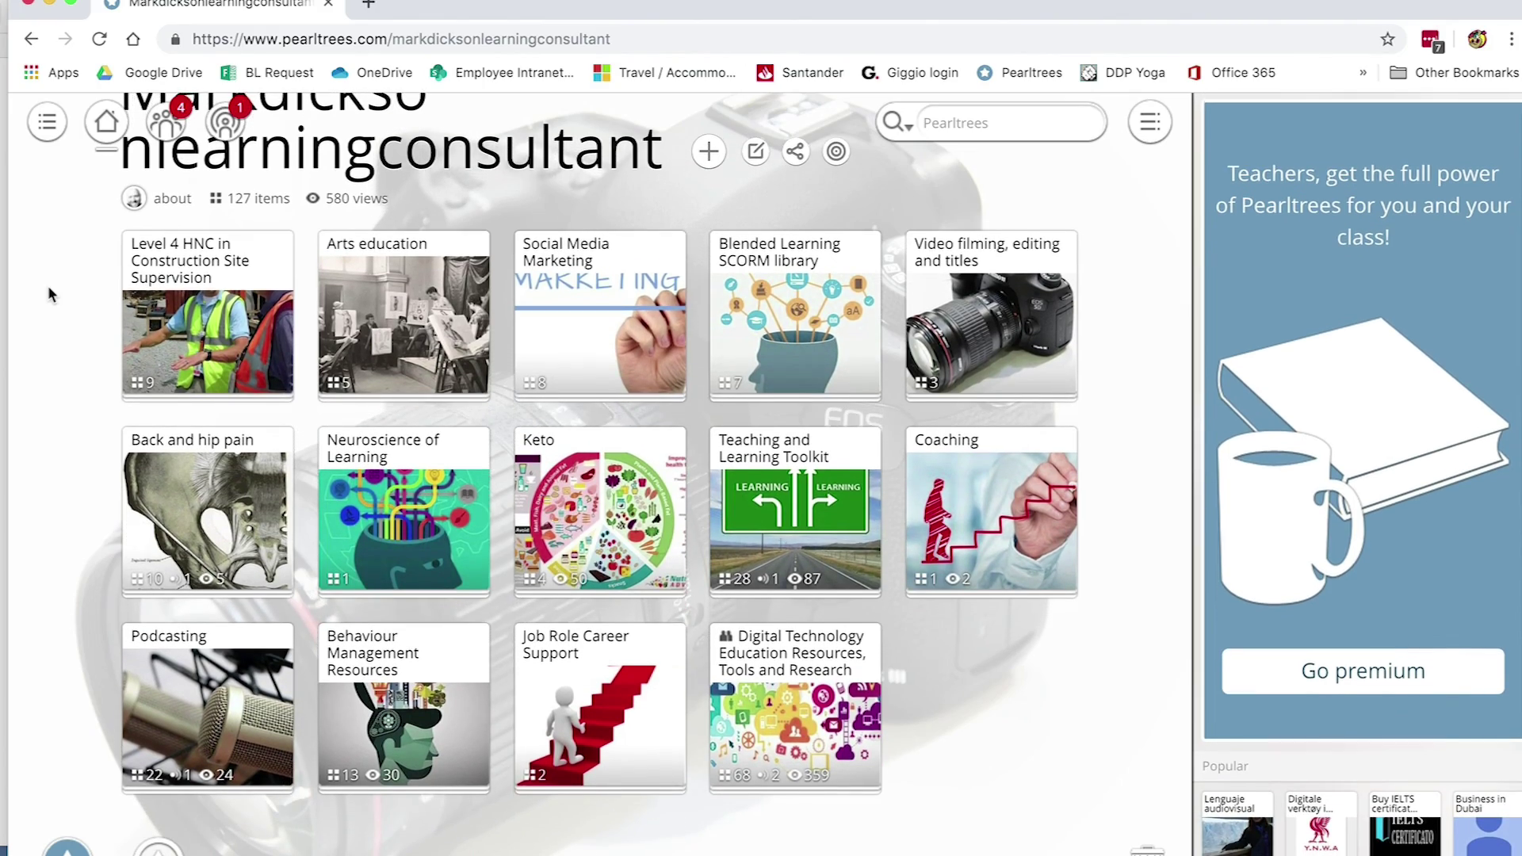